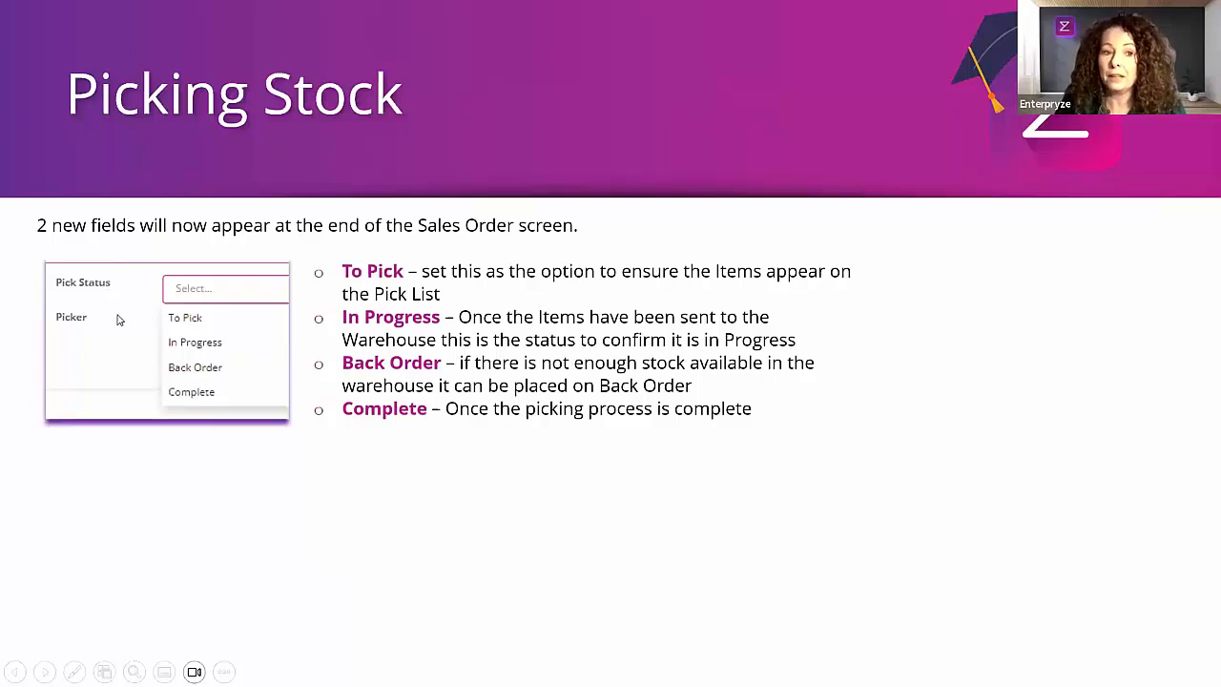
pyautogui.click(375, 513)
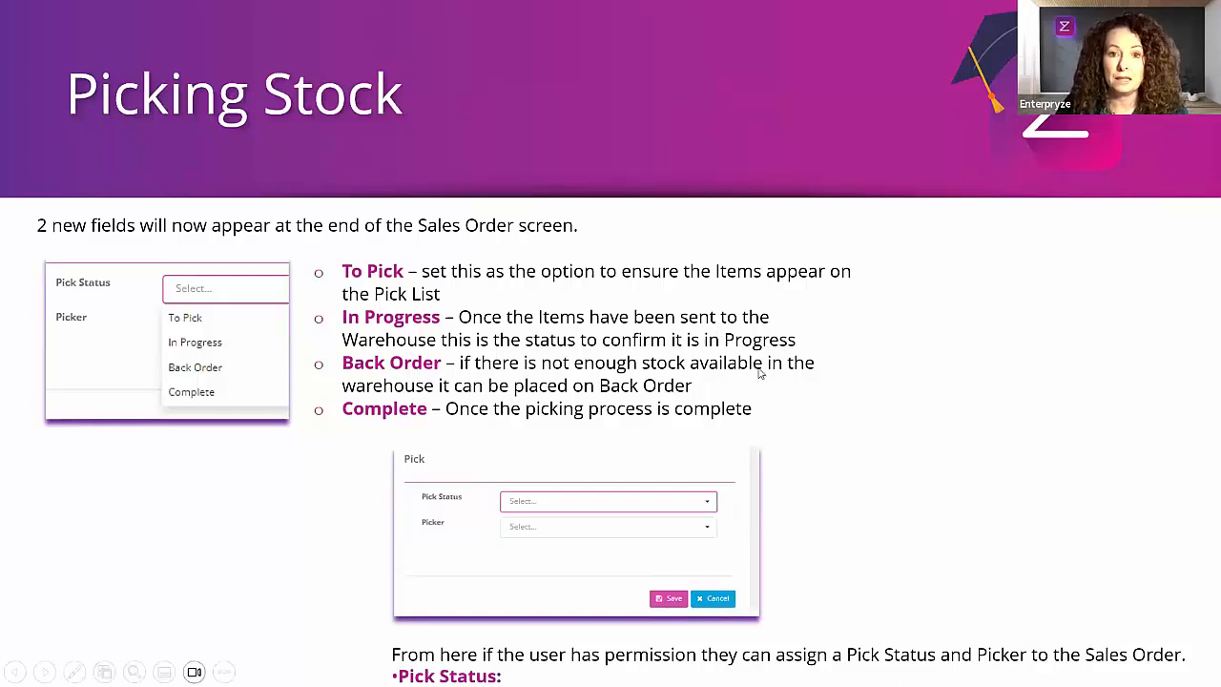
pyautogui.click(626, 334)
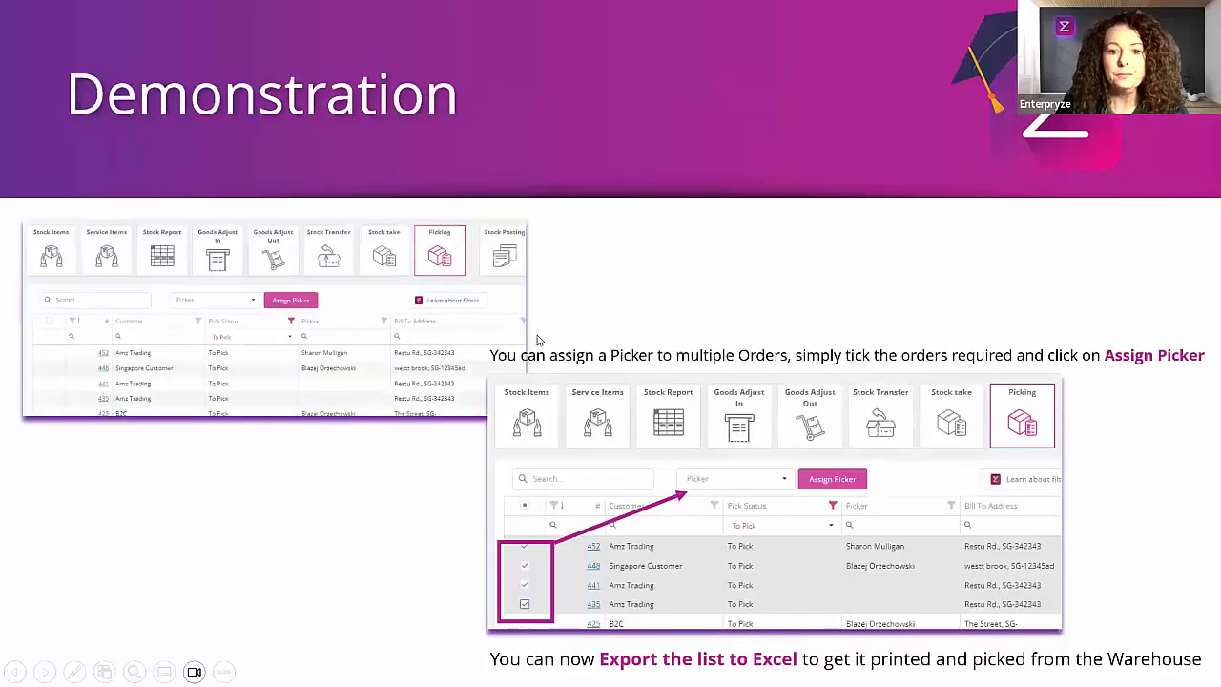
pyautogui.click(414, 321)
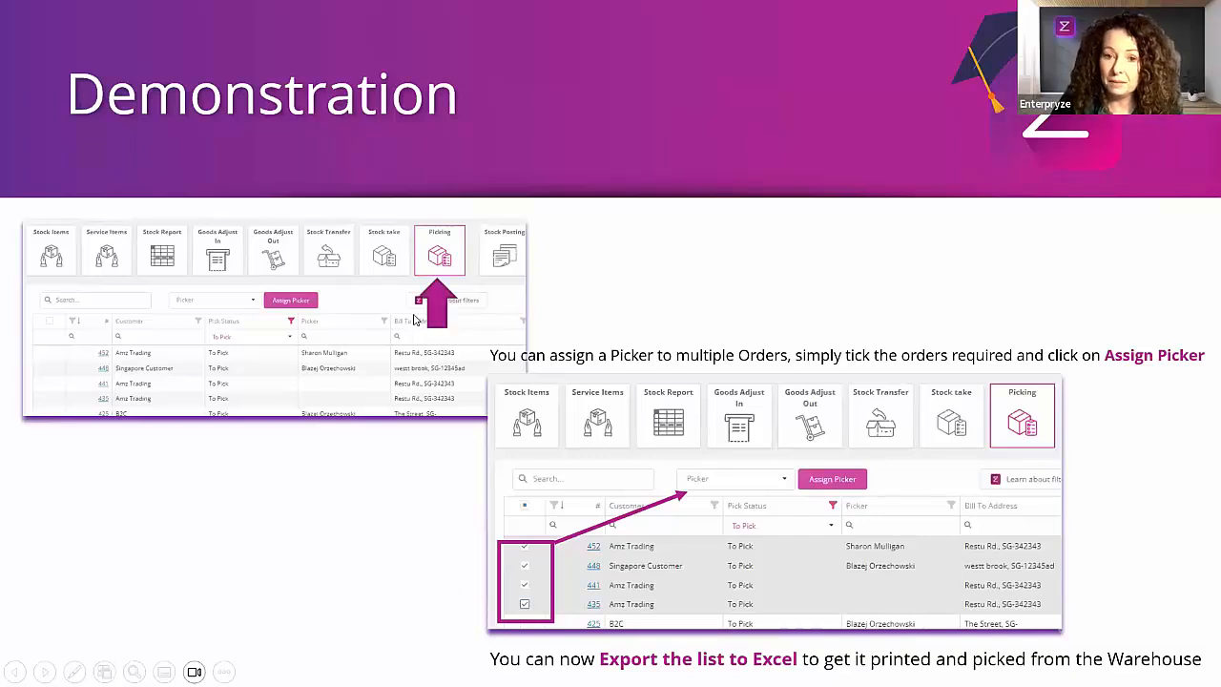
pyautogui.click(414, 320)
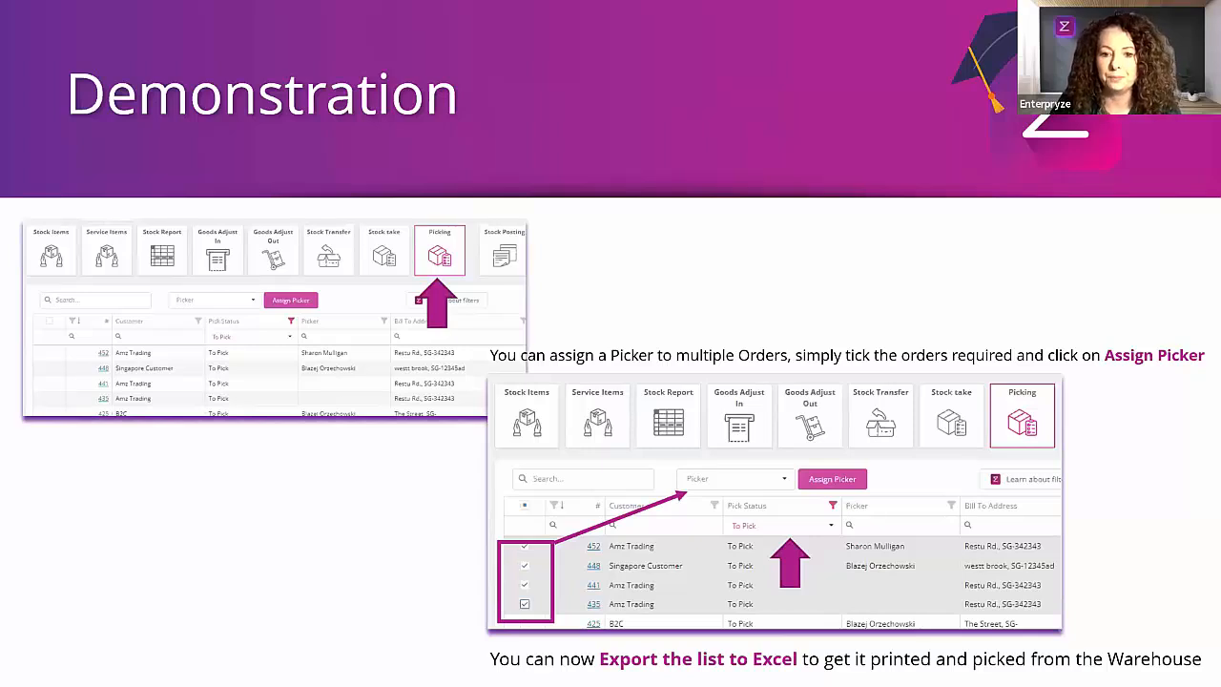
pyautogui.press('Right')
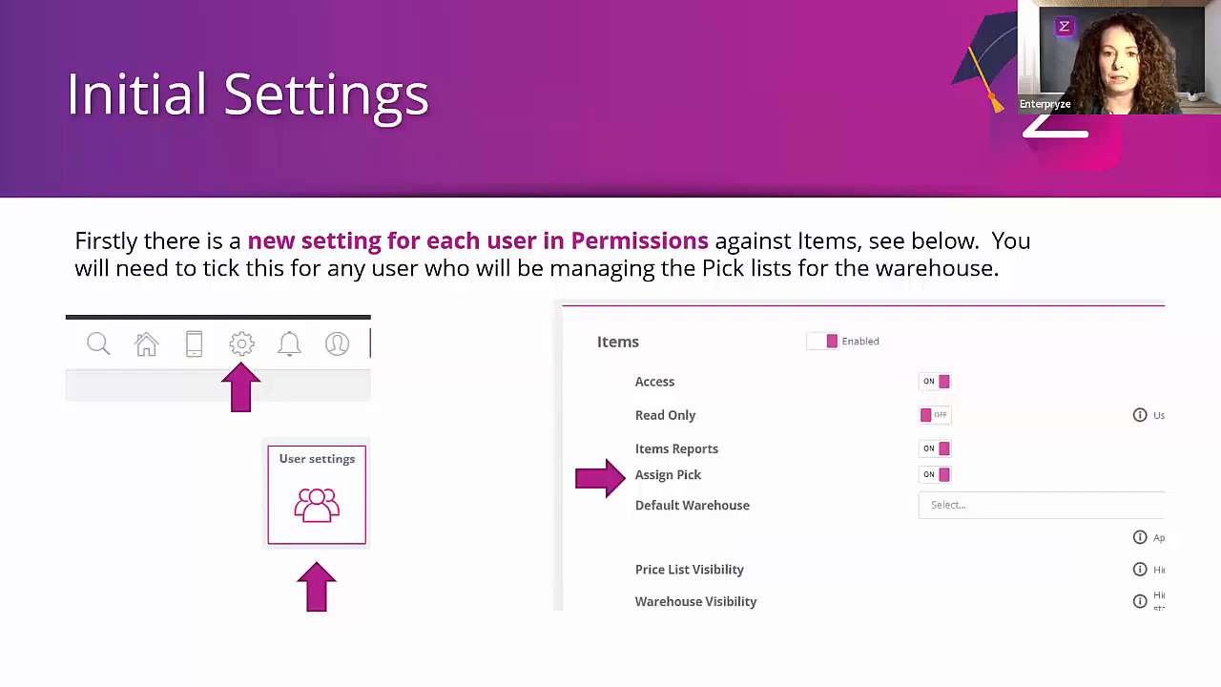
pyautogui.press('Right')
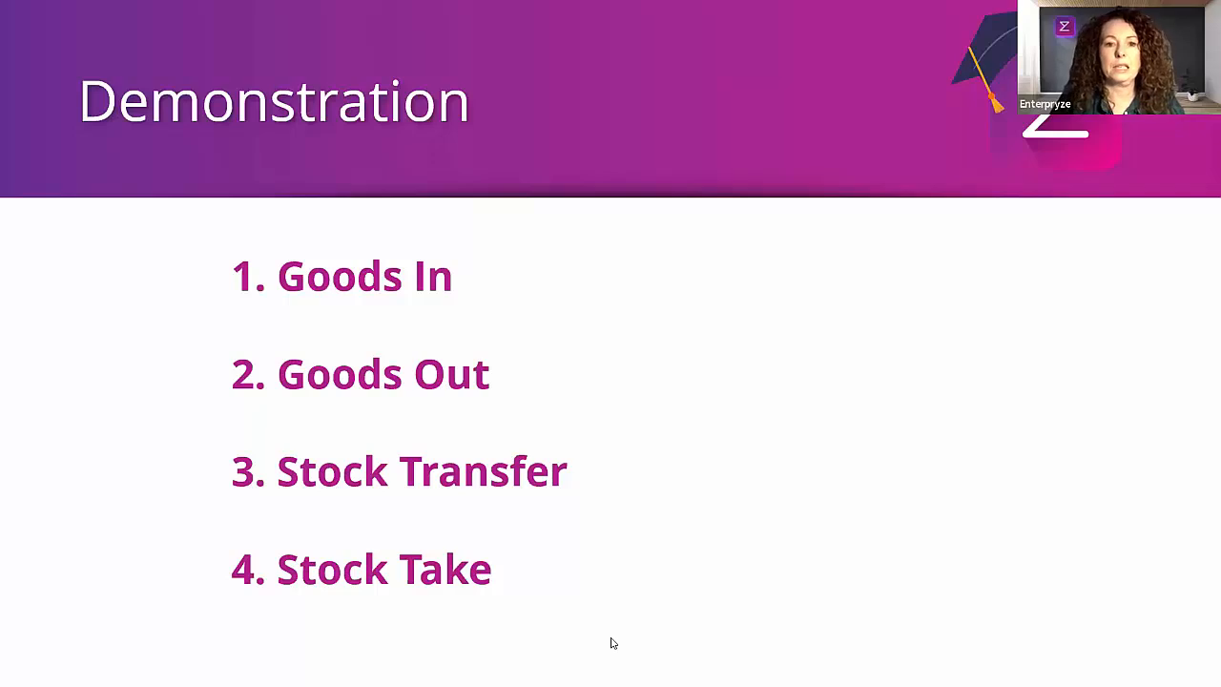
# Step: Switch to Enterpryze and review the stock movement history behind the Wheel item's on-hand quantity
pyautogui.hotkey('alt', 'Tab')
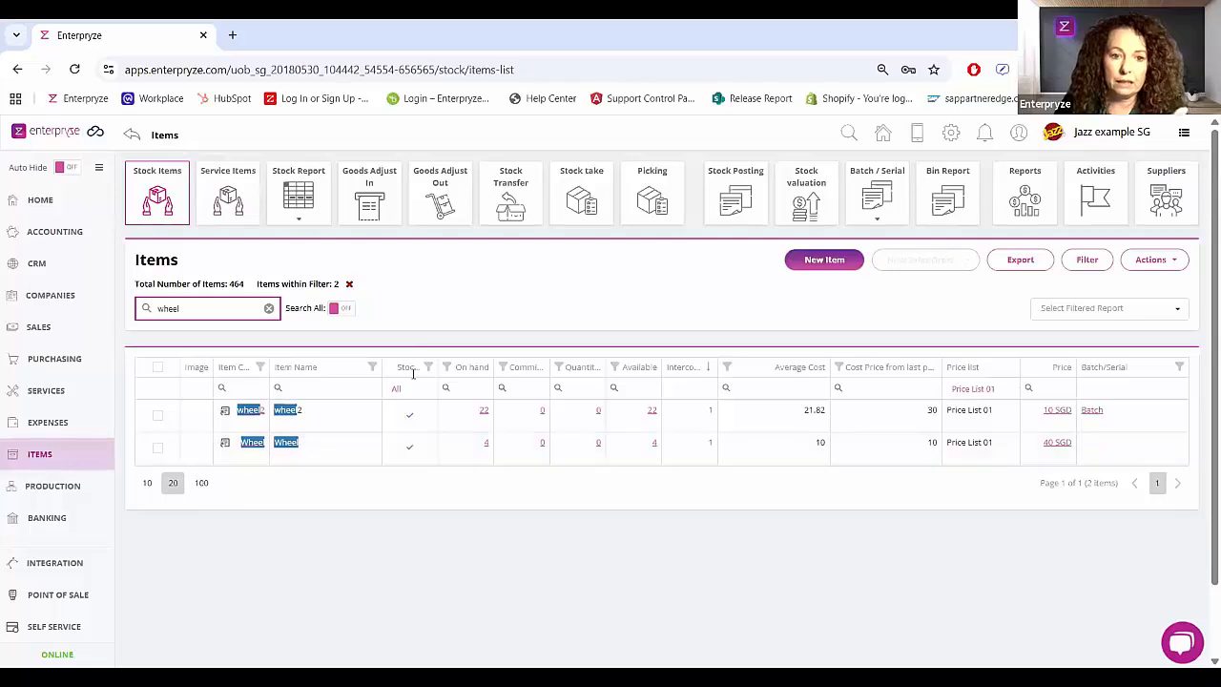
pyautogui.click(486, 445)
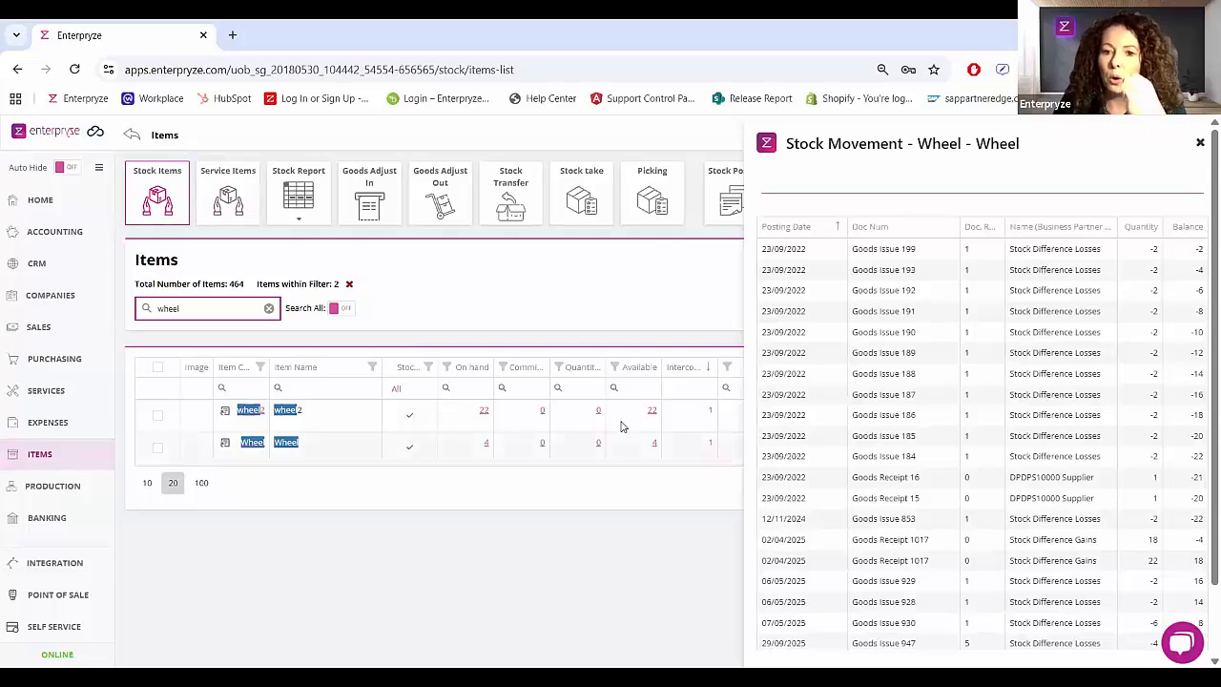
pyautogui.click(1200, 142)
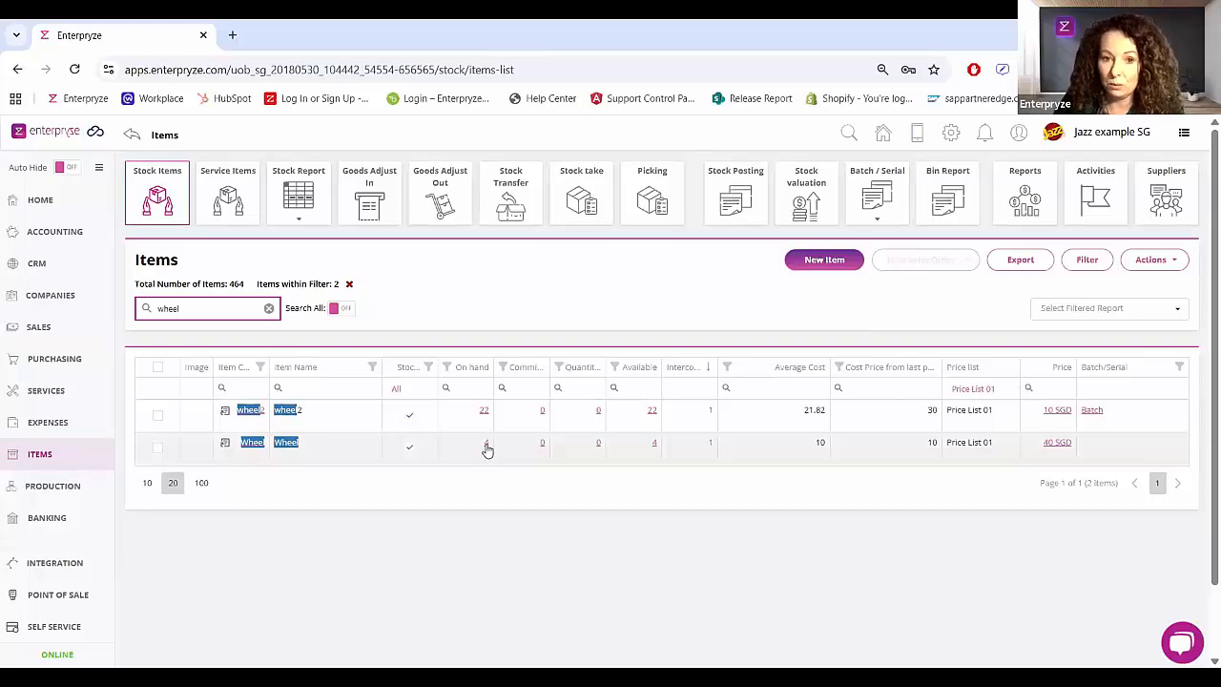
pyautogui.click(543, 449)
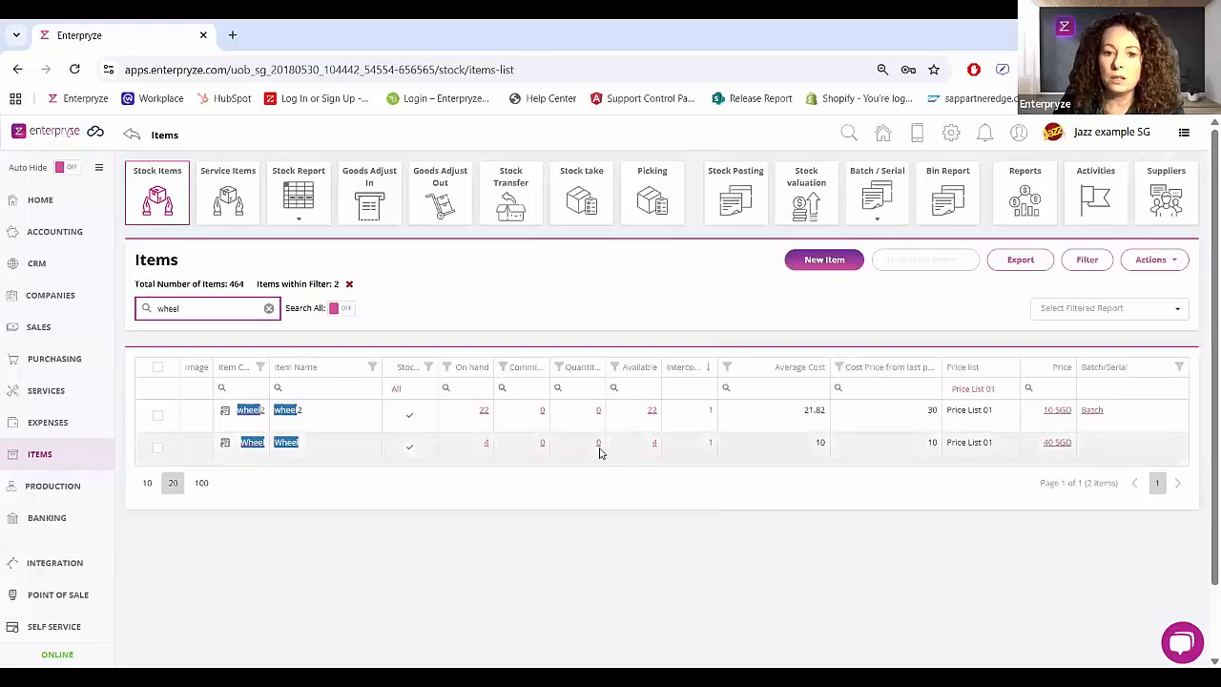
# Step: Check the Wheel item's stock availability, including intercompany stock for the Demo EBE IE and demo2new organisations
pyautogui.click(652, 444)
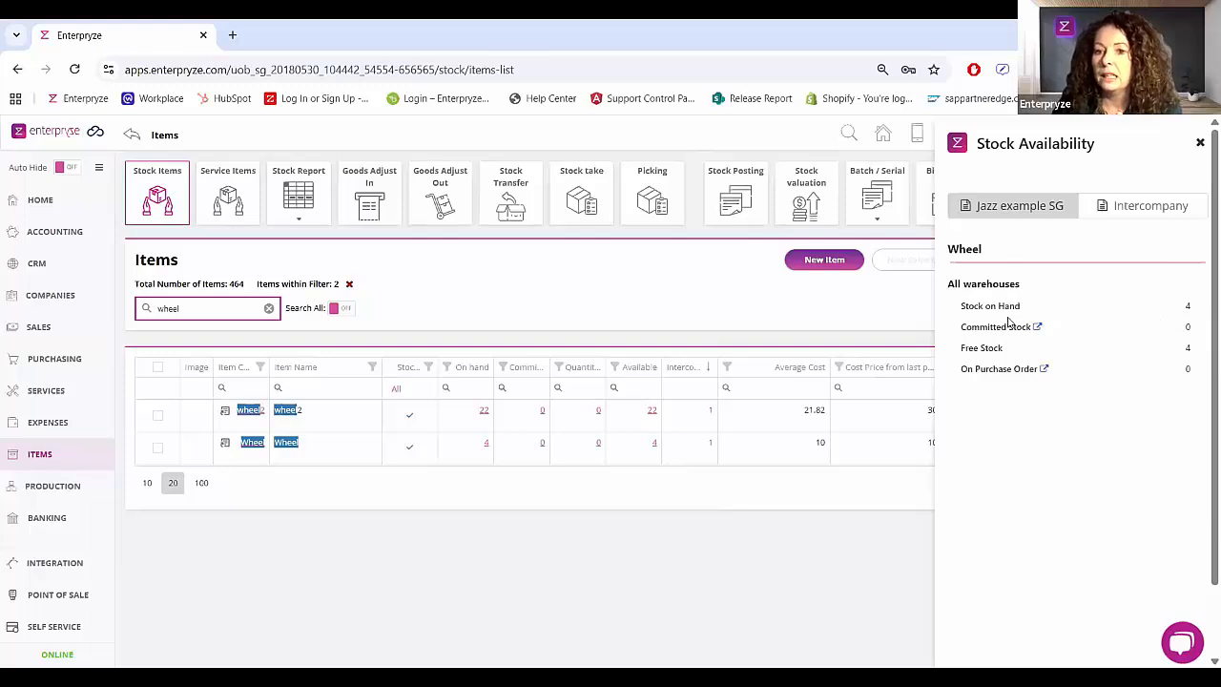
pyautogui.click(1113, 215)
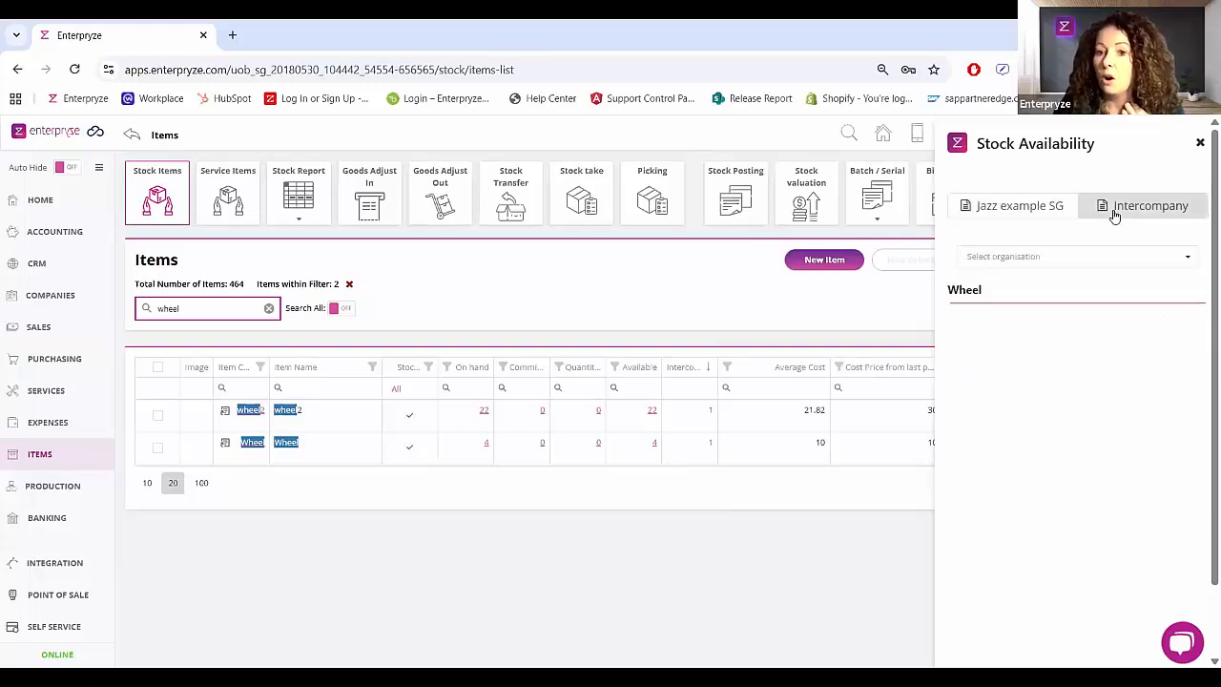
pyautogui.click(1058, 269)
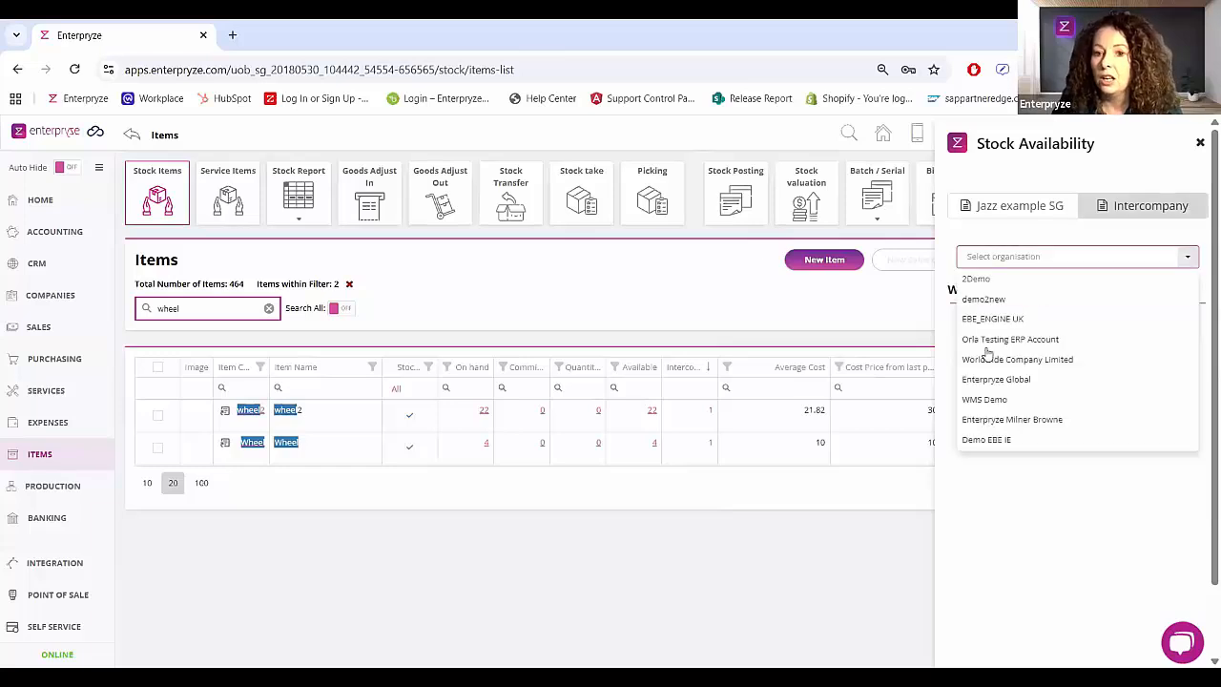
pyautogui.click(999, 439)
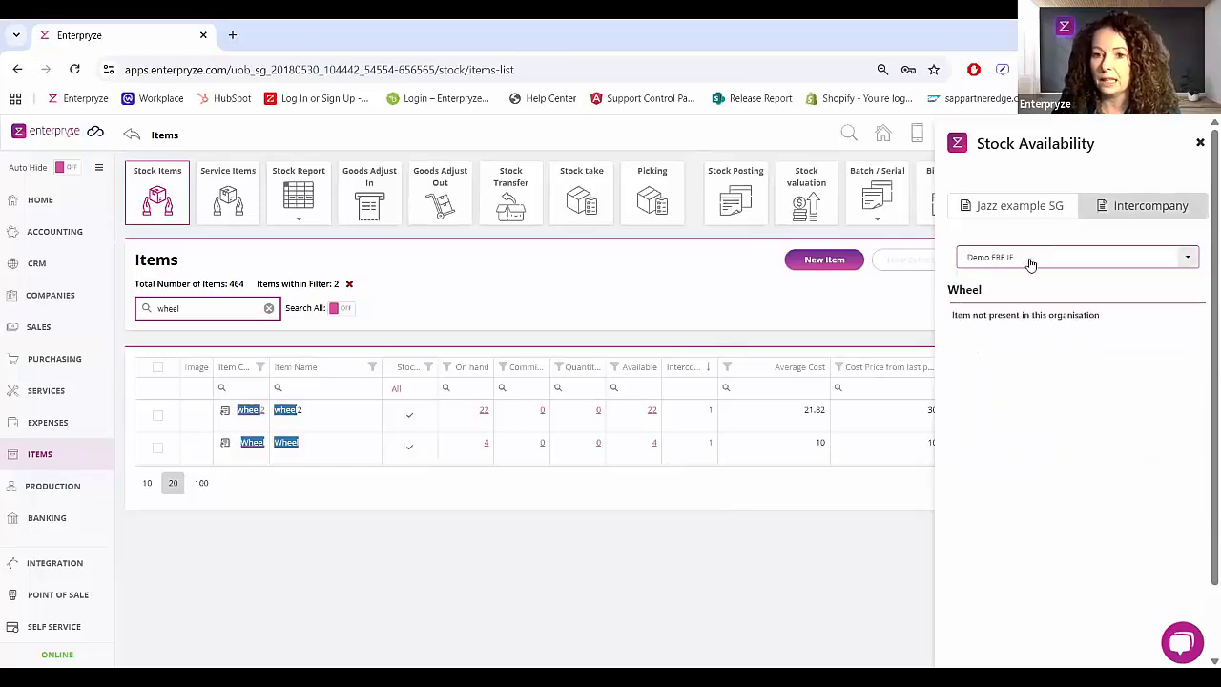
pyautogui.click(1030, 264)
pyautogui.click(992, 301)
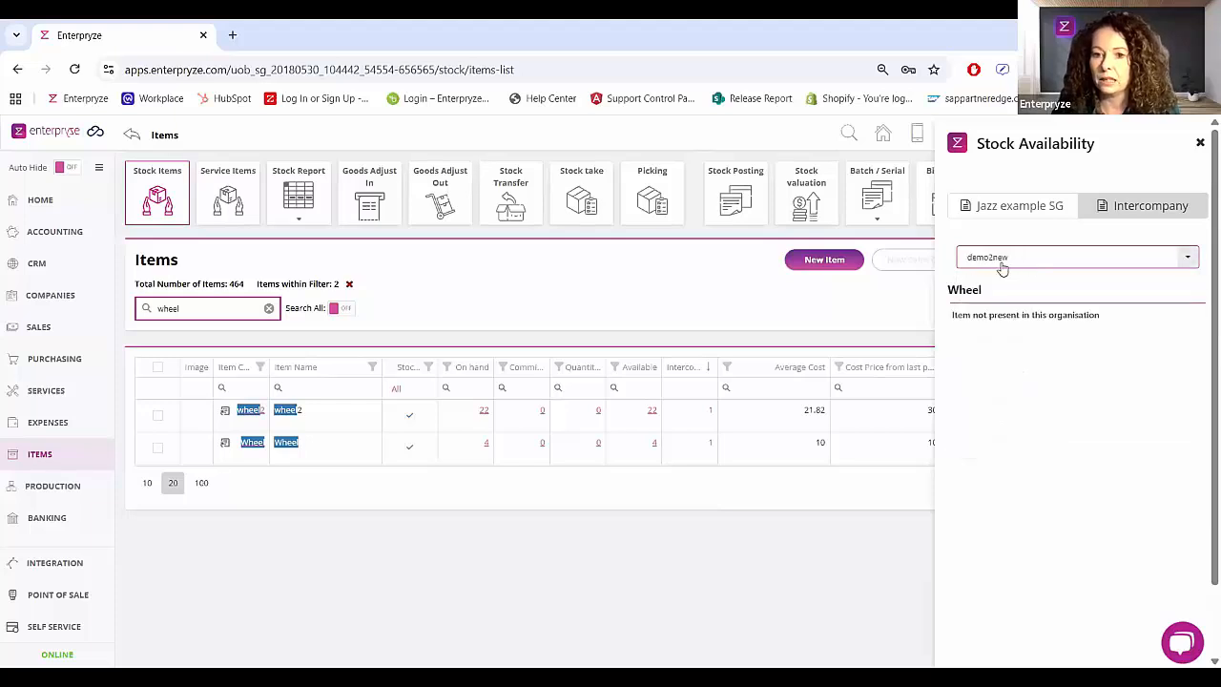
# Step: Review the Wheel's intercompany free stock per warehouse in the 2Demo organisation, return to Jazz example SG and close the availability view
pyautogui.click(1000, 267)
pyautogui.click(997, 279)
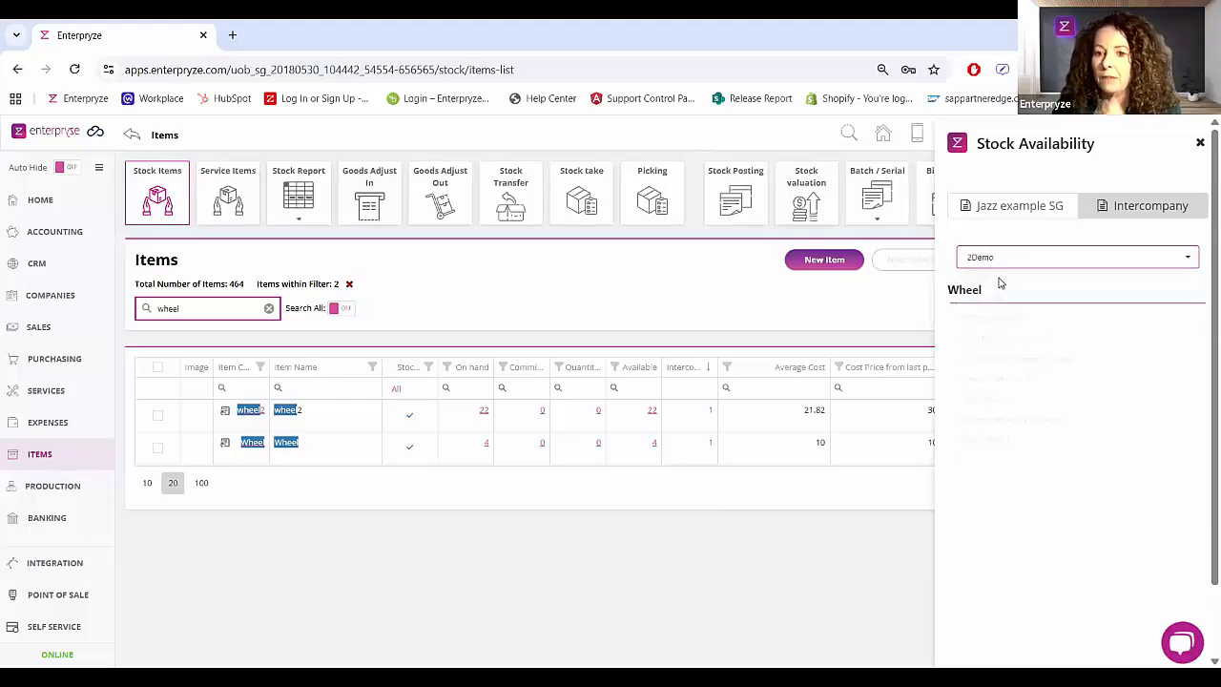
pyautogui.scroll(-1, 1033, 357)
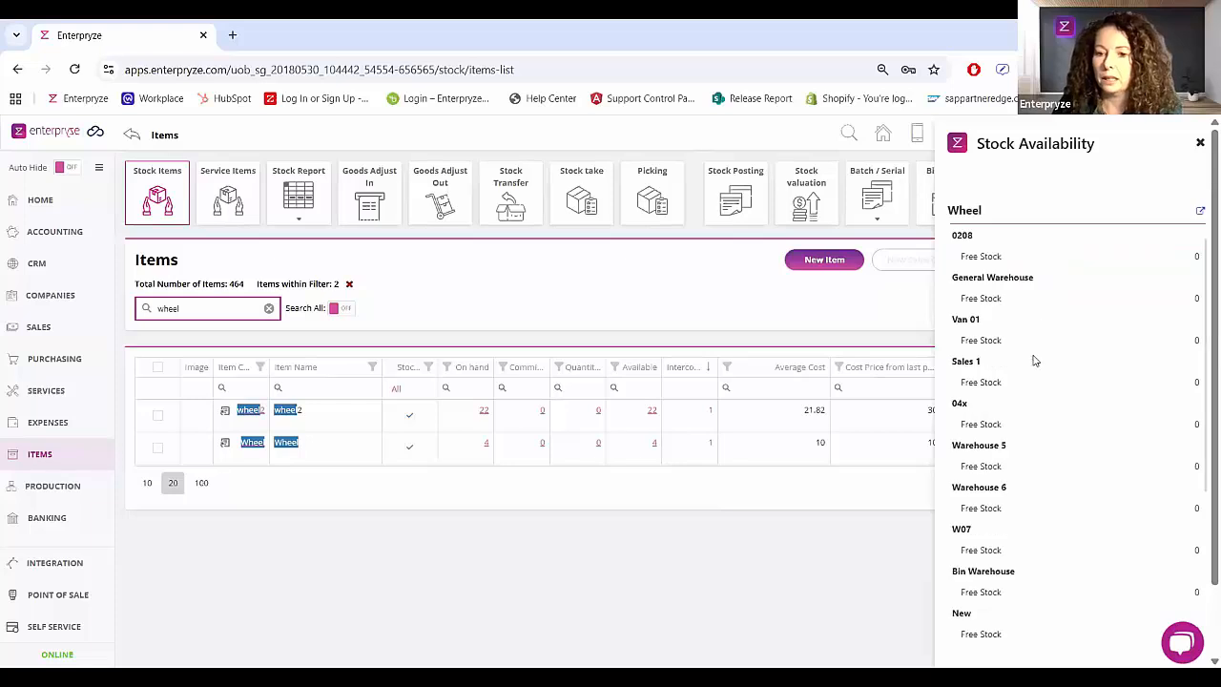
pyautogui.scroll(-4, 1035, 363)
pyautogui.scroll(5, 1033, 361)
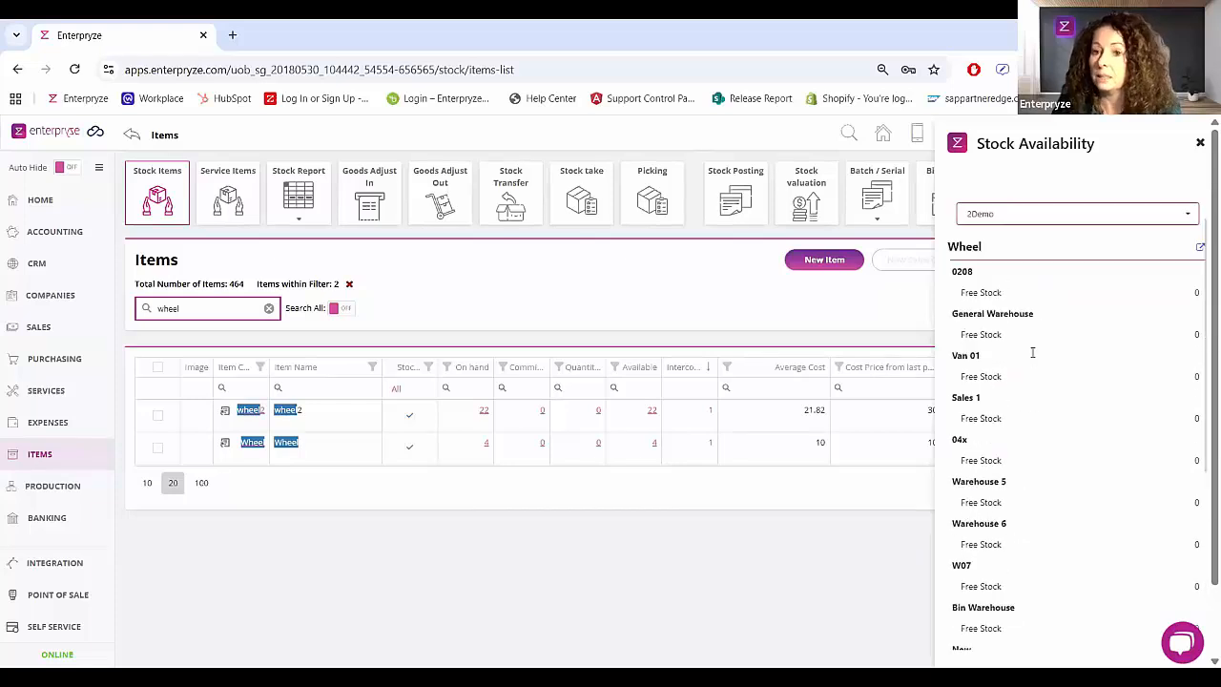
pyautogui.click(1009, 205)
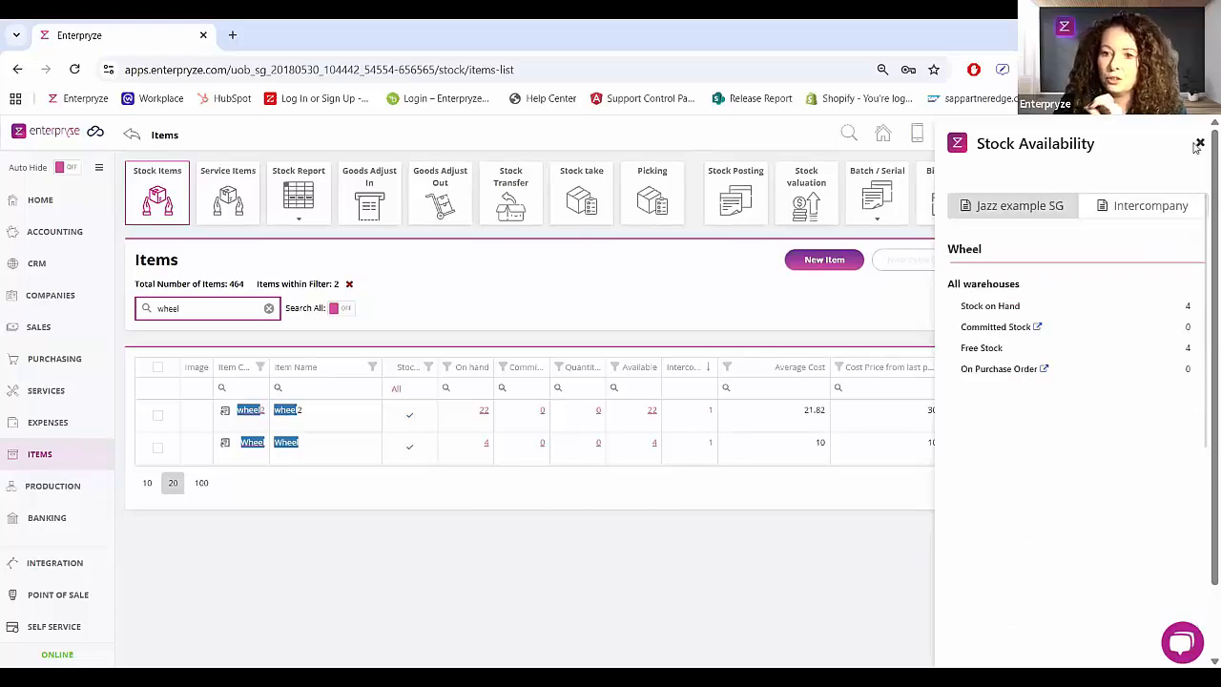
pyautogui.click(1199, 143)
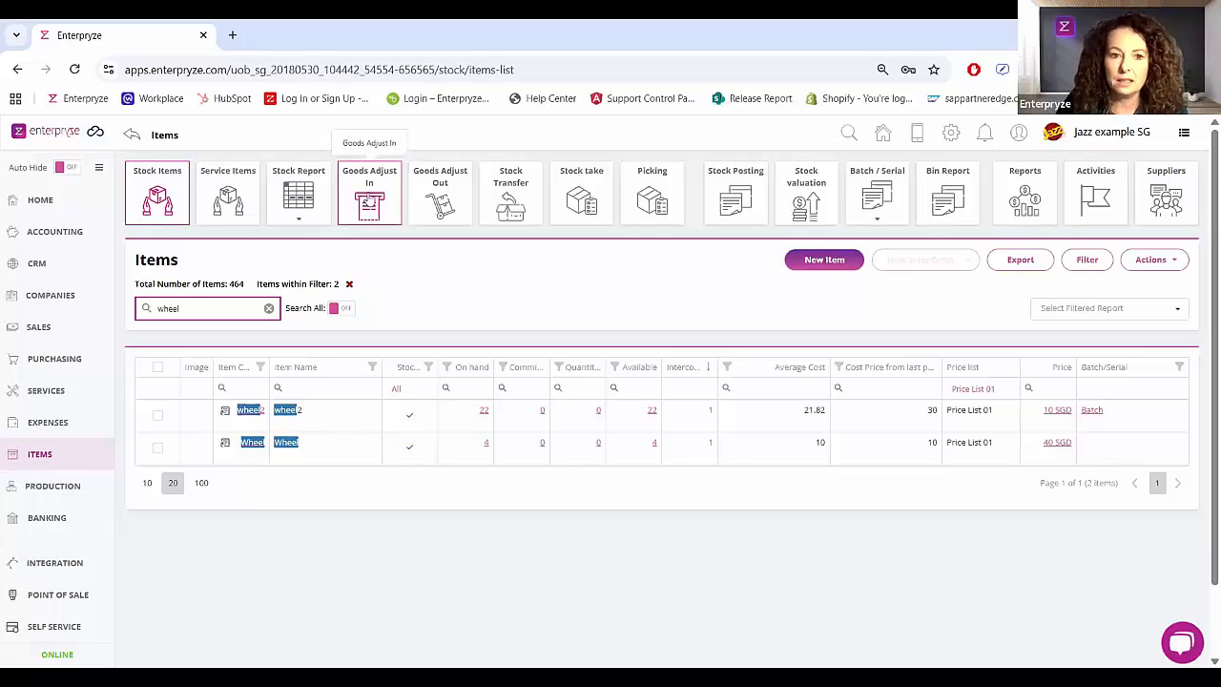
# Step: Start a new goods receipt under Goods Adjust In and assign an owner to it
pyautogui.click(368, 204)
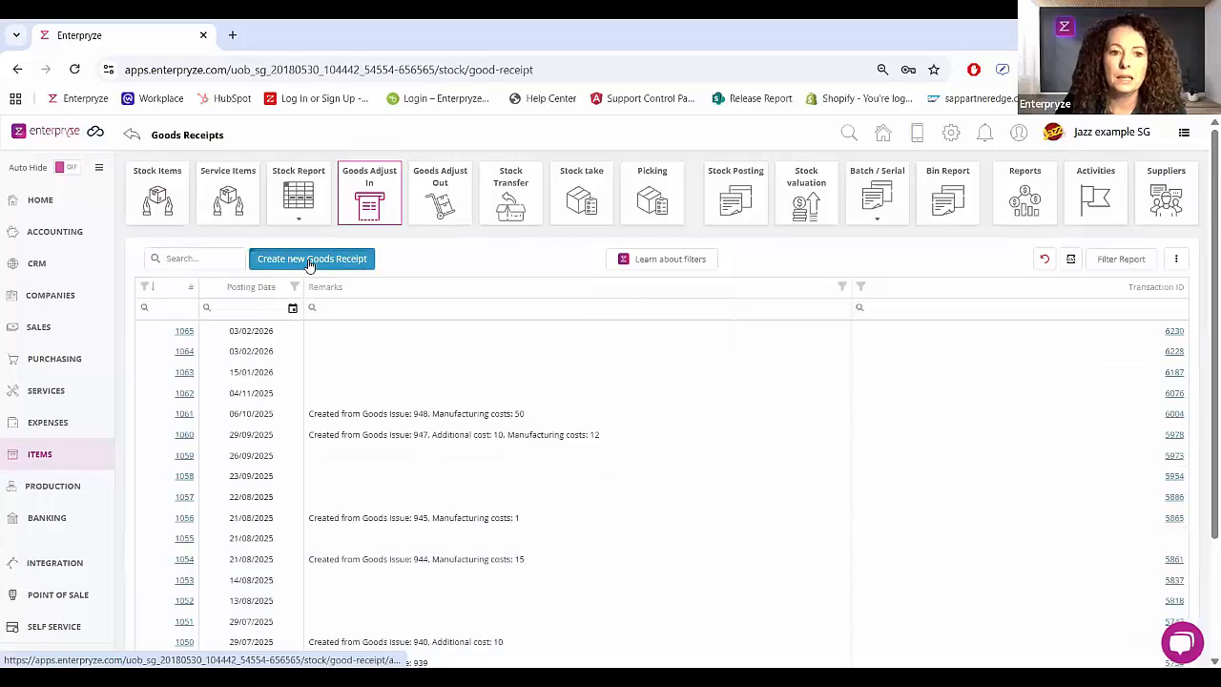
pyautogui.click(309, 259)
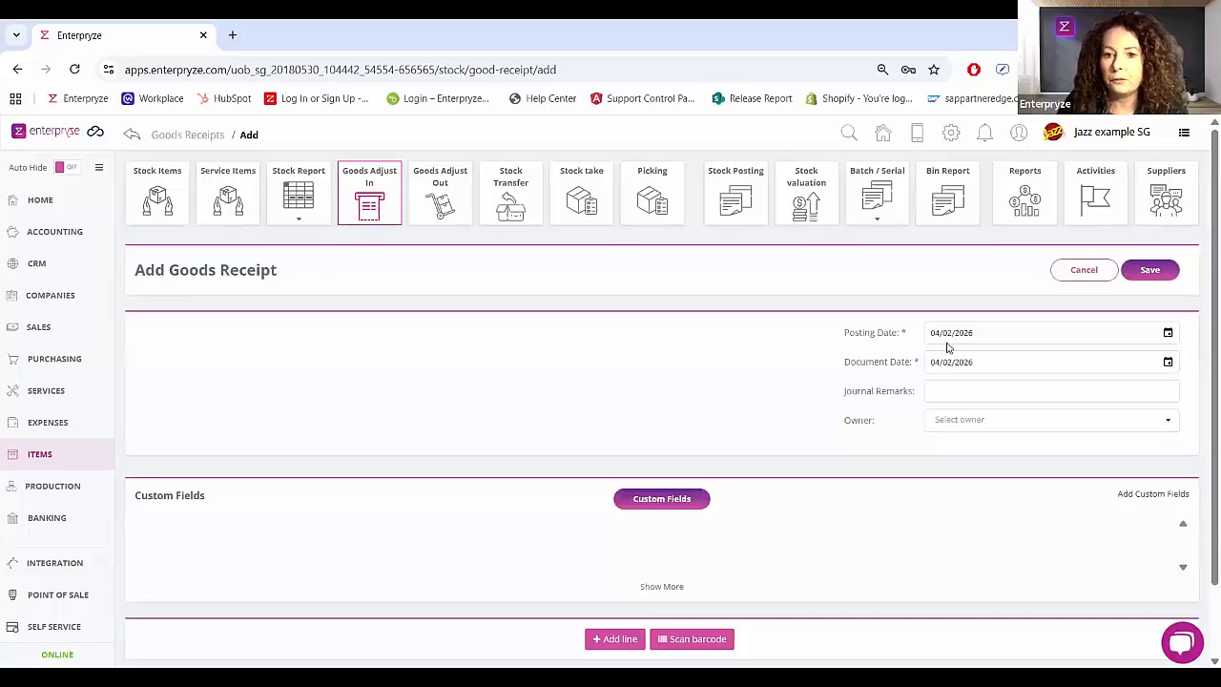
pyautogui.press('F11')
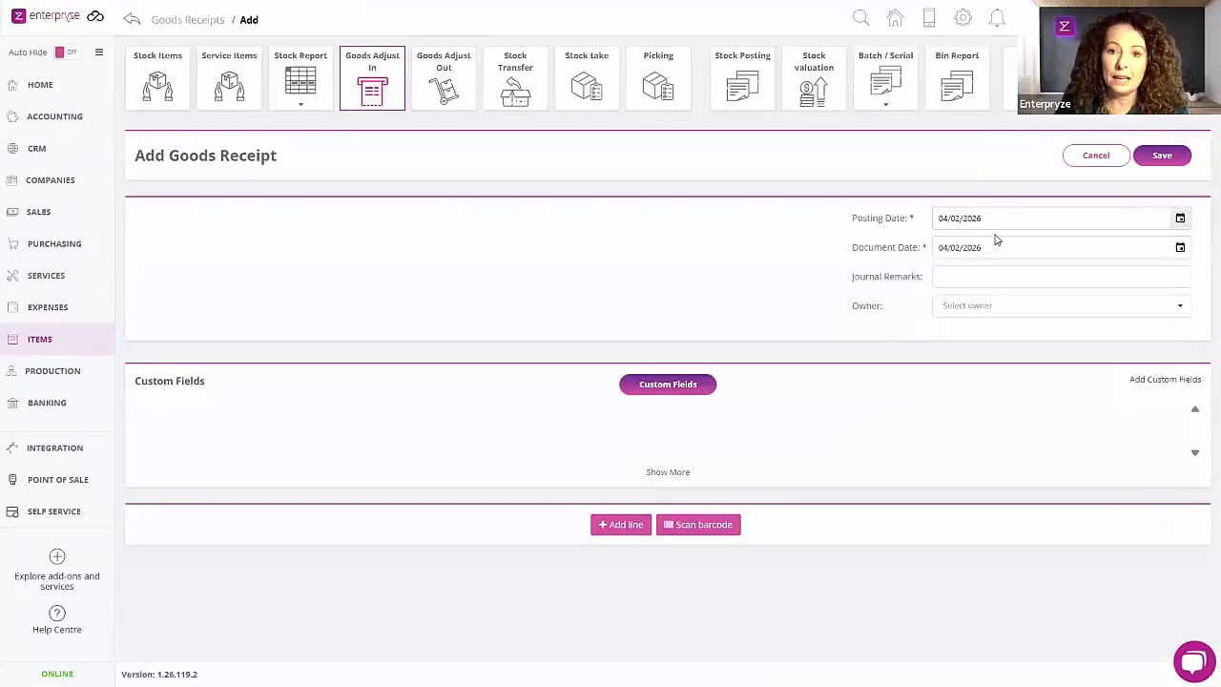
pyautogui.click(954, 282)
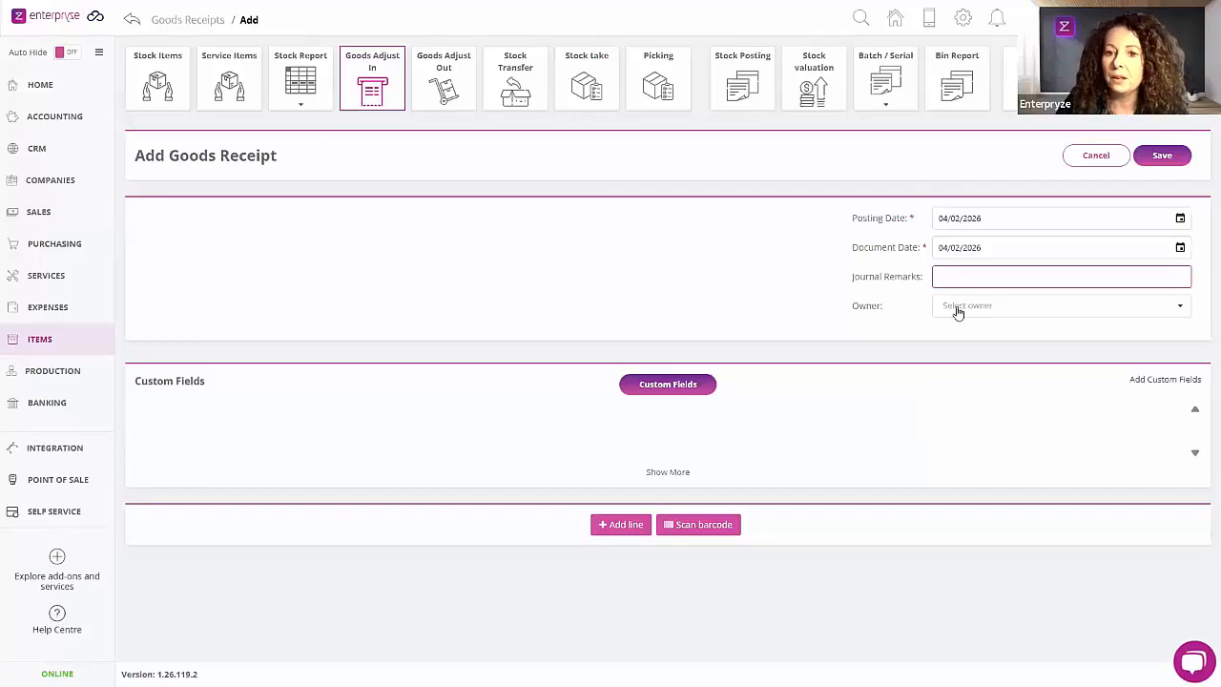
pyautogui.click(960, 313)
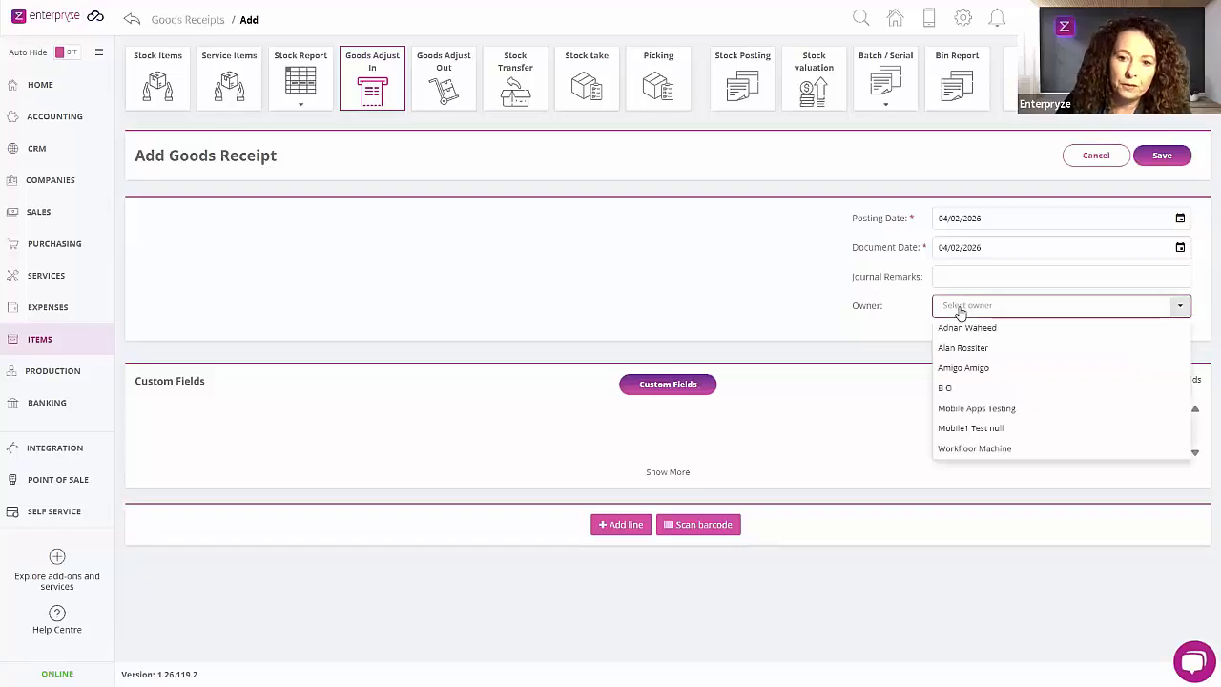
pyautogui.click(951, 389)
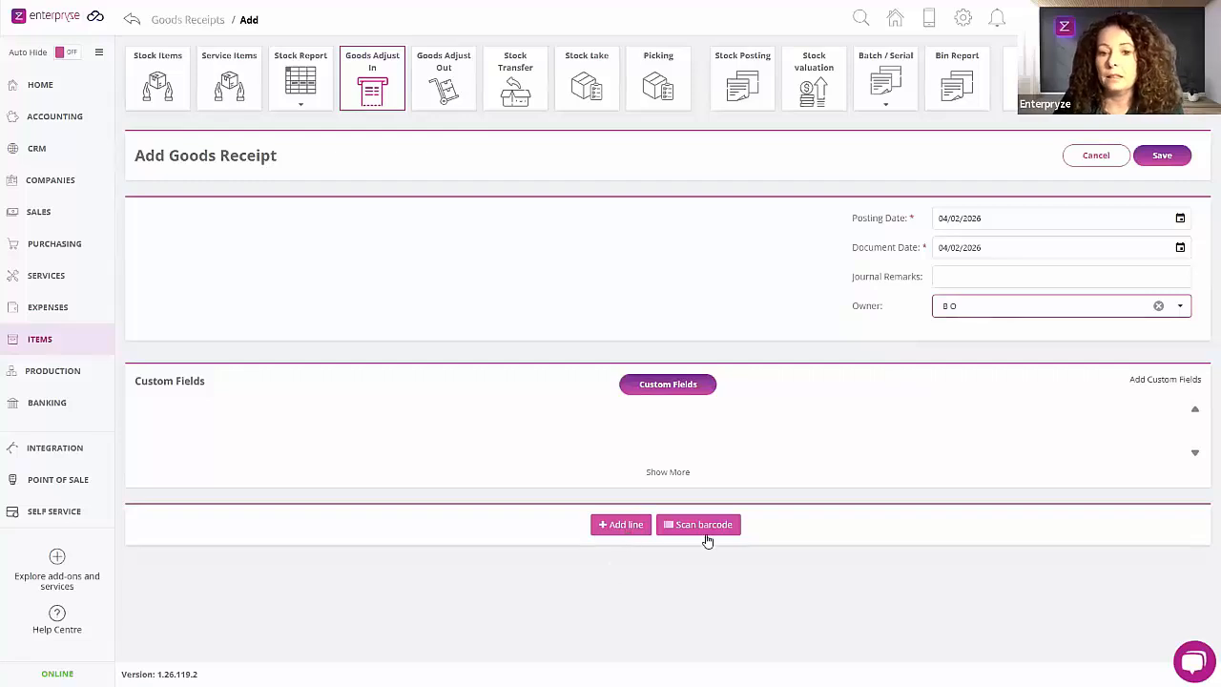
# Step: Add the Wheel item from the Bike parts item group to the goods receipt with a quantity of 2
pyautogui.click(618, 527)
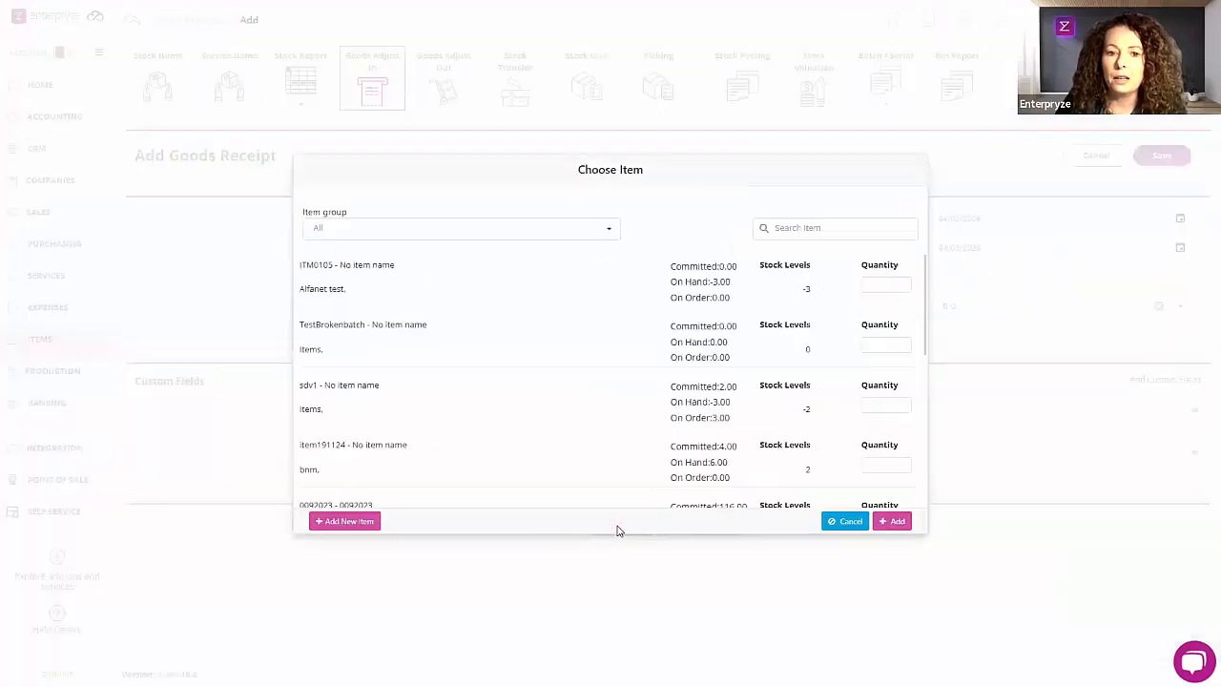
pyautogui.click(813, 226)
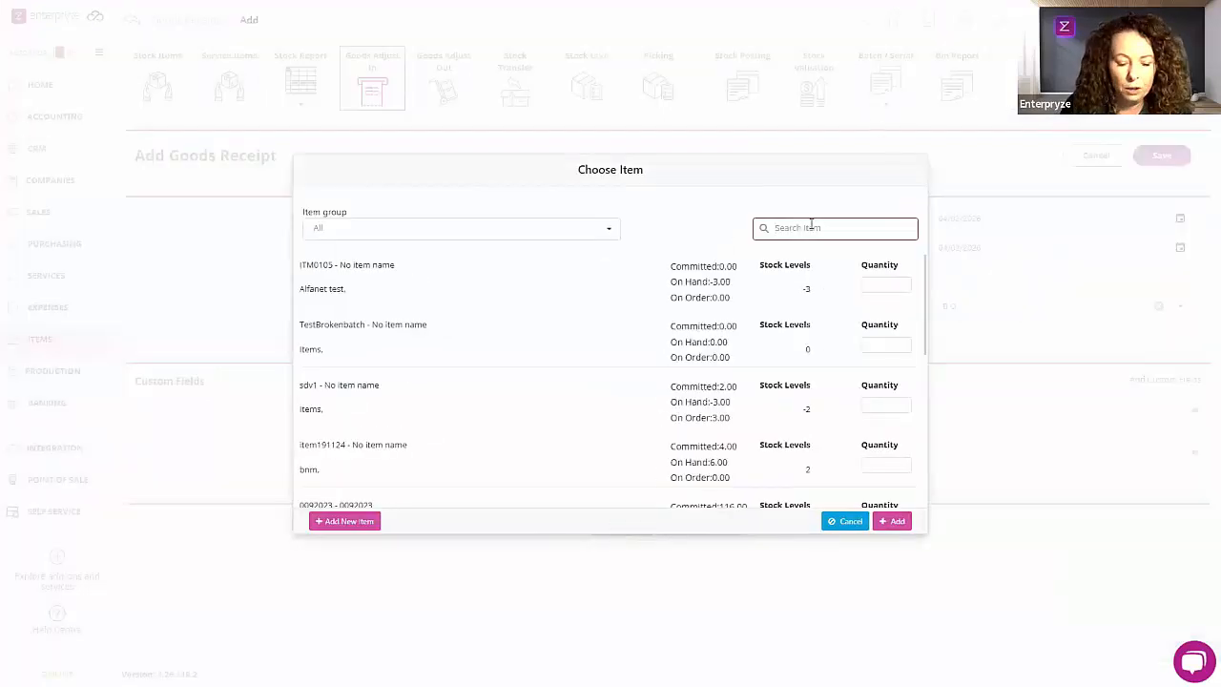
pyautogui.click(605, 233)
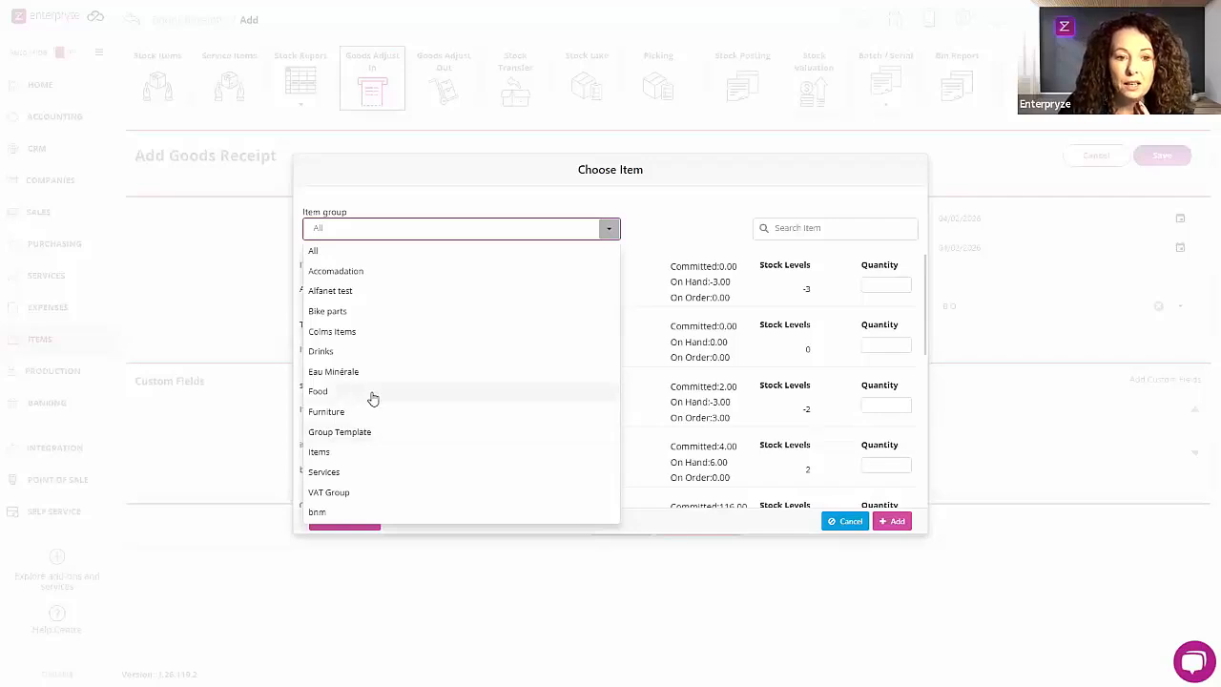
pyautogui.click(347, 316)
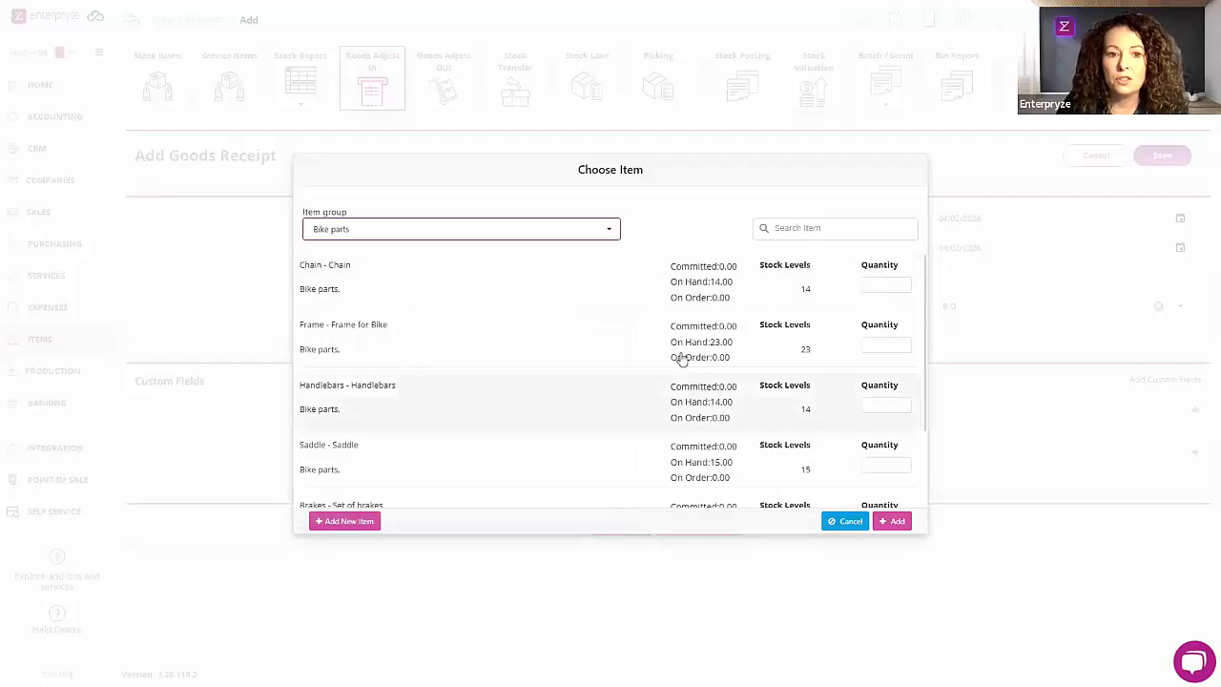
pyautogui.scroll(-2, 677, 353)
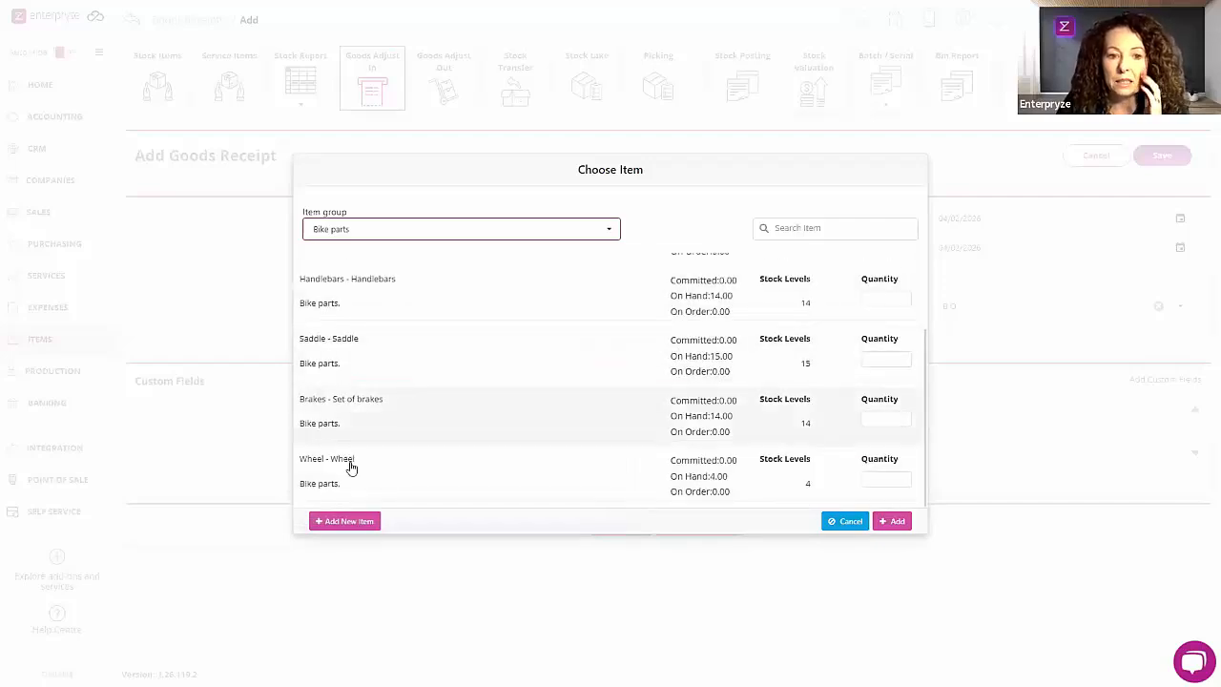
pyautogui.click(876, 480)
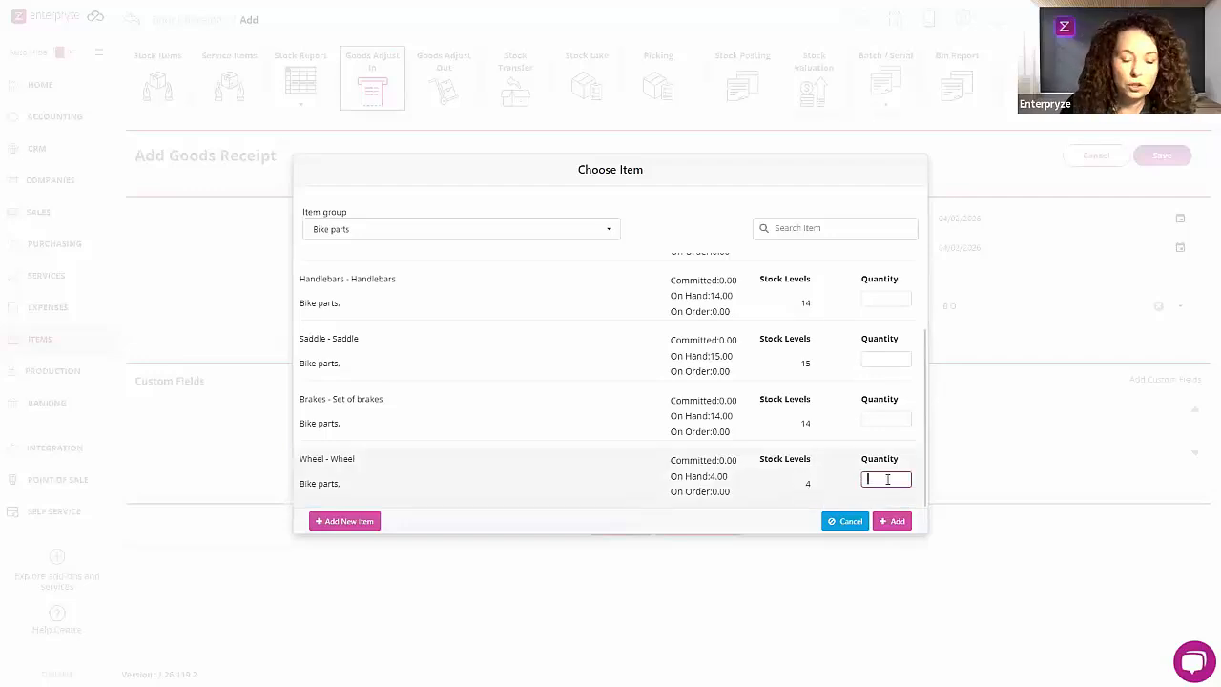
pyautogui.write('2')
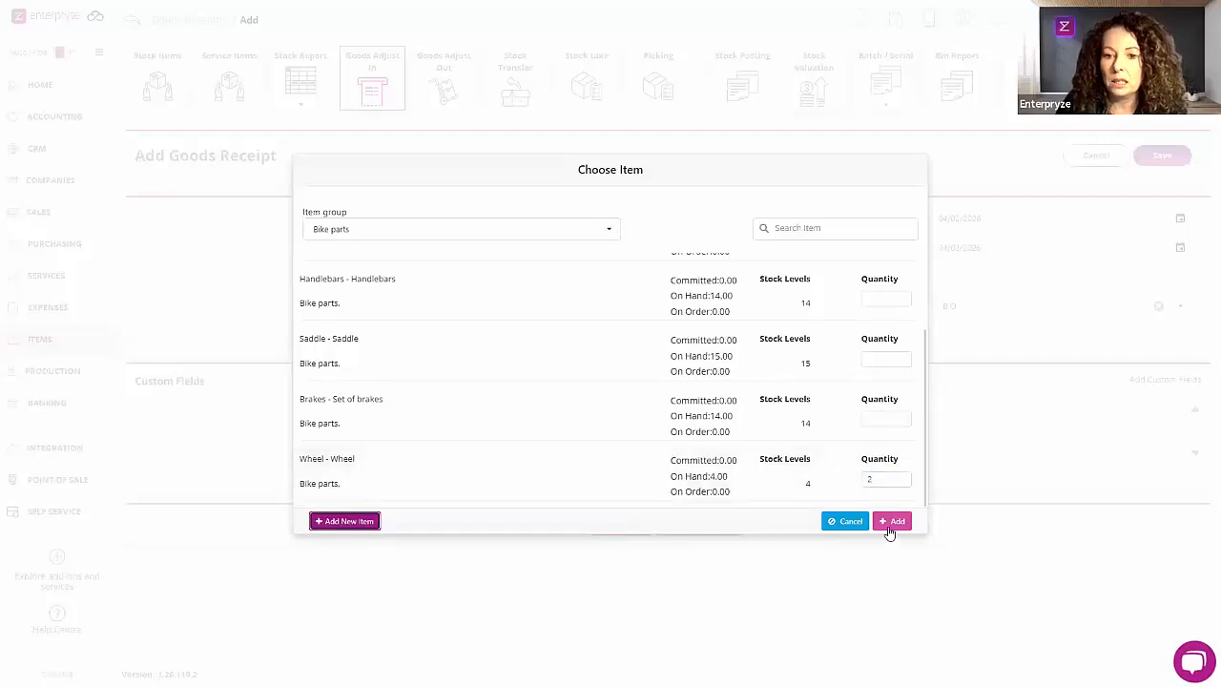
pyautogui.click(891, 524)
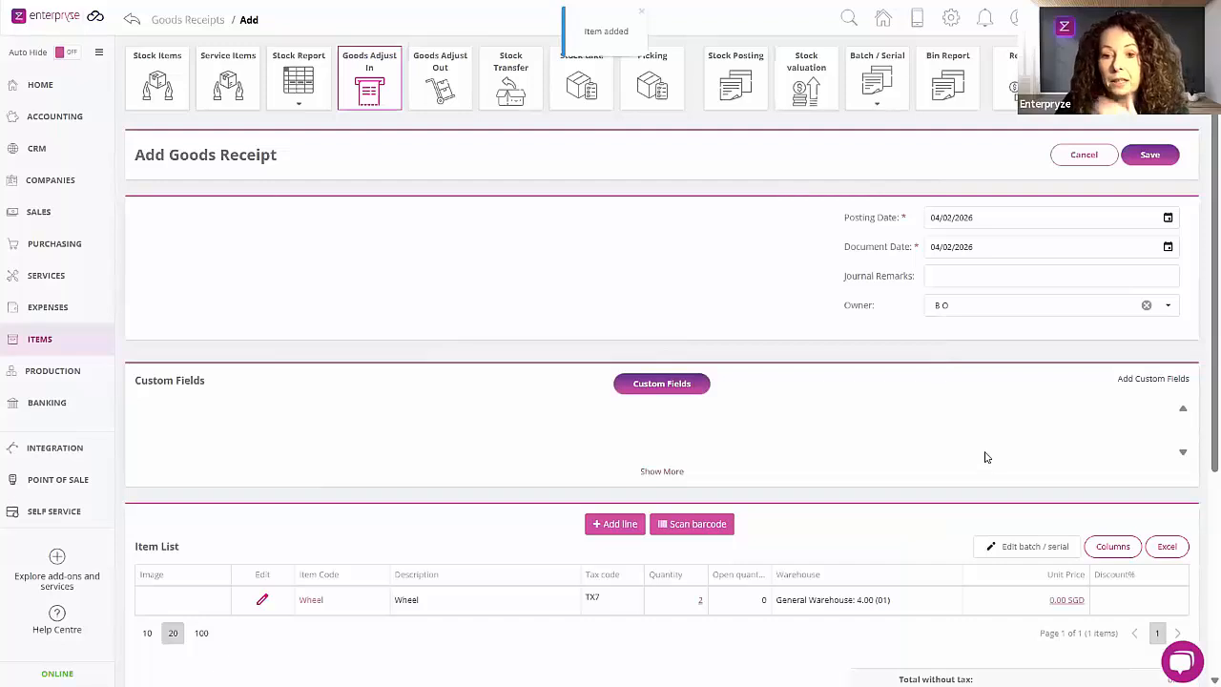
pyautogui.scroll(-2, 988, 455)
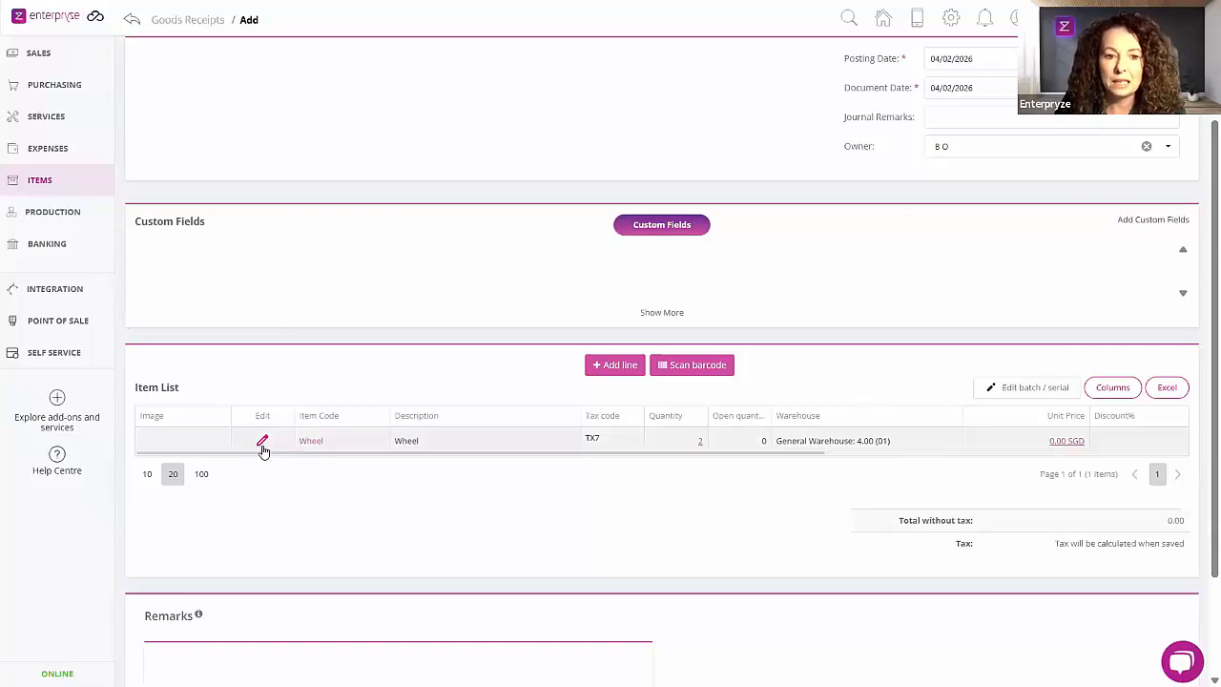
# Step: Try to save the goods receipt without a price on the Wheel line, and dismiss the warning panel
pyautogui.scroll(1, 264, 451)
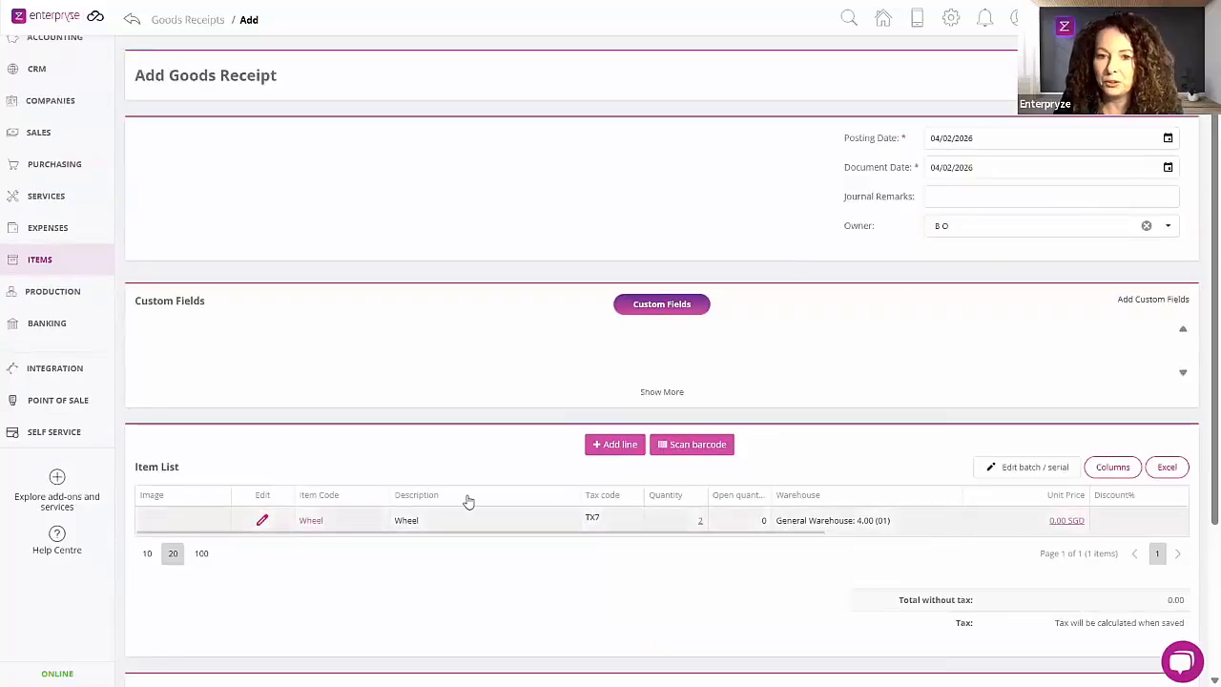
pyautogui.moveTo(274, 503)
pyautogui.mouseDown()
pyautogui.moveTo(526, 496)
pyautogui.moveTo(273, 494)
pyautogui.moveTo(250, 504)
pyautogui.mouseUp()
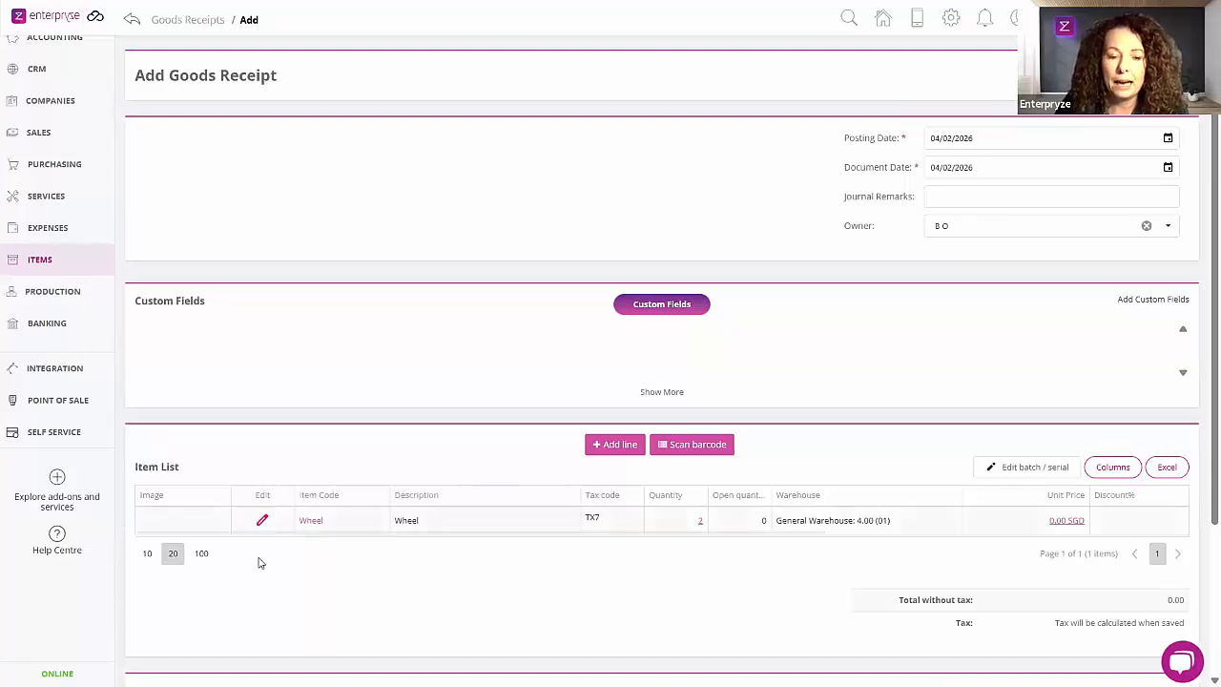
pyautogui.moveTo(260, 496)
pyautogui.mouseDown()
pyautogui.moveTo(408, 495)
pyautogui.moveTo(259, 496)
pyautogui.mouseUp()
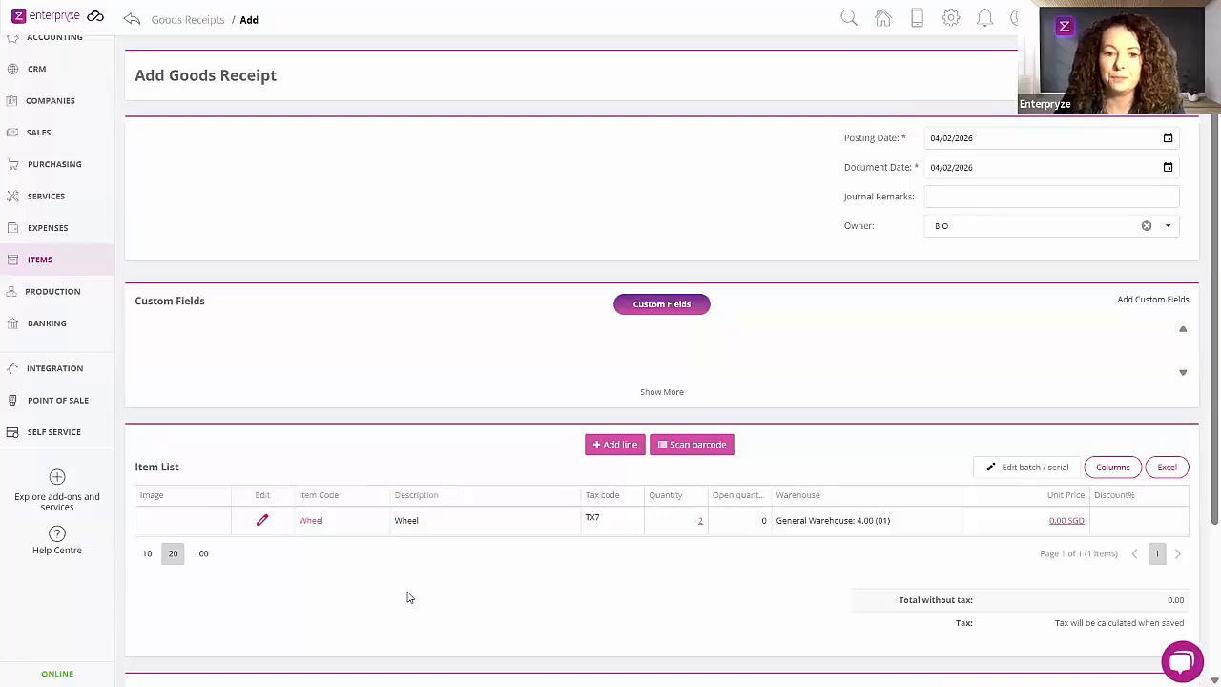
pyautogui.scroll(2, 411, 593)
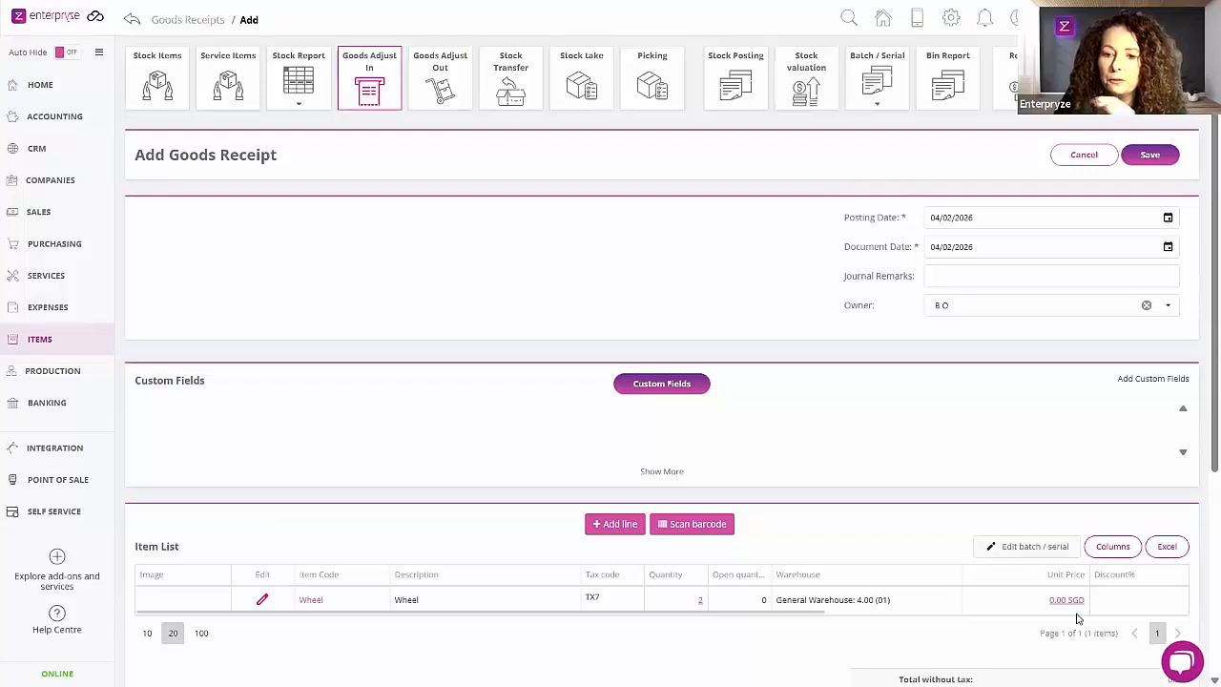
pyautogui.click(1151, 154)
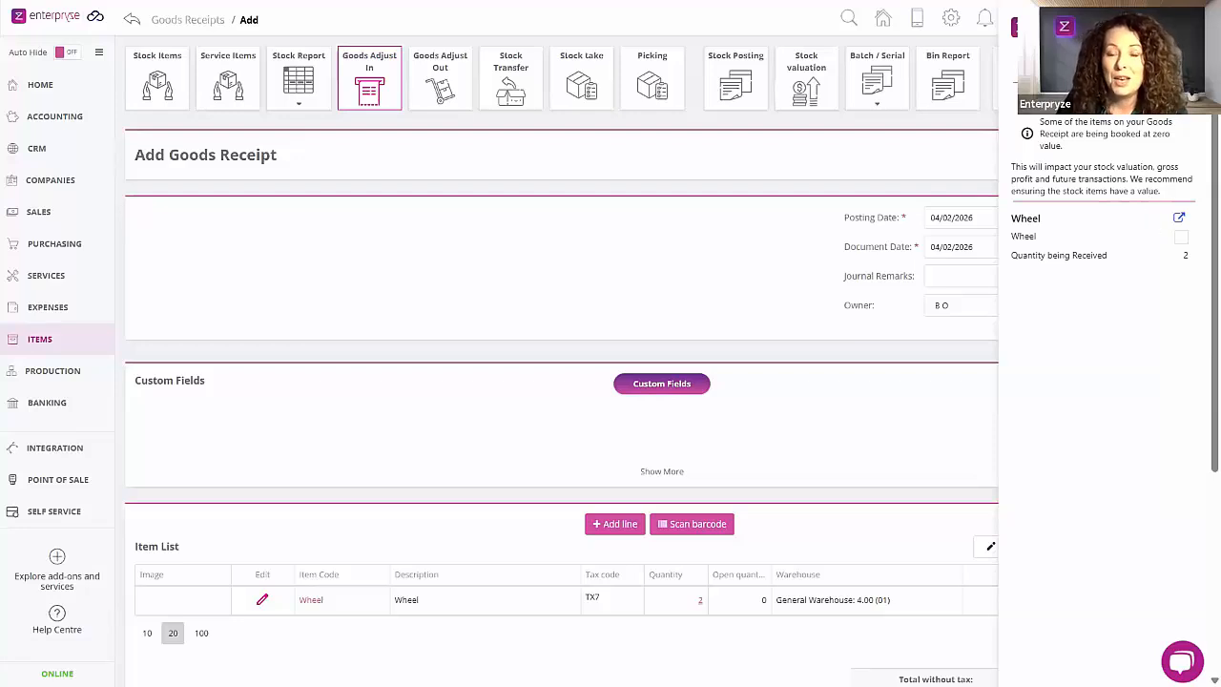
pyautogui.click(1182, 27)
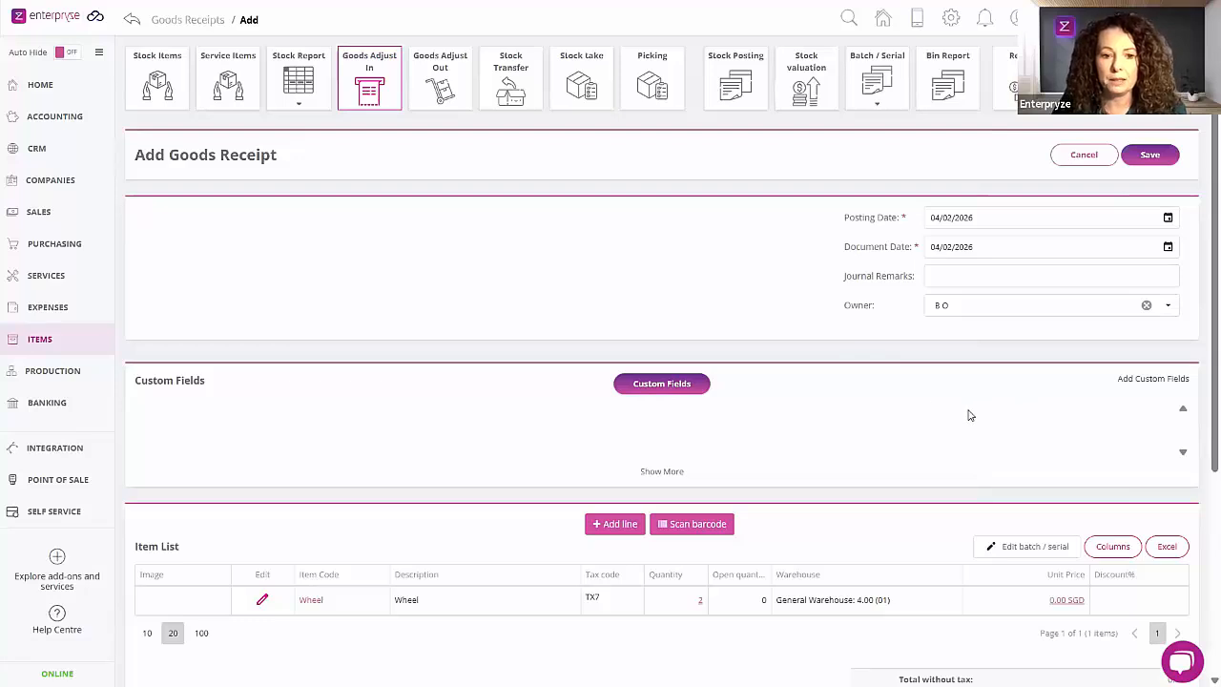
# Step: Set the Wheel line's price to 12.00 SGD and save the goods receipt
pyautogui.scroll(-1, 620, 534)
pyautogui.click(260, 526)
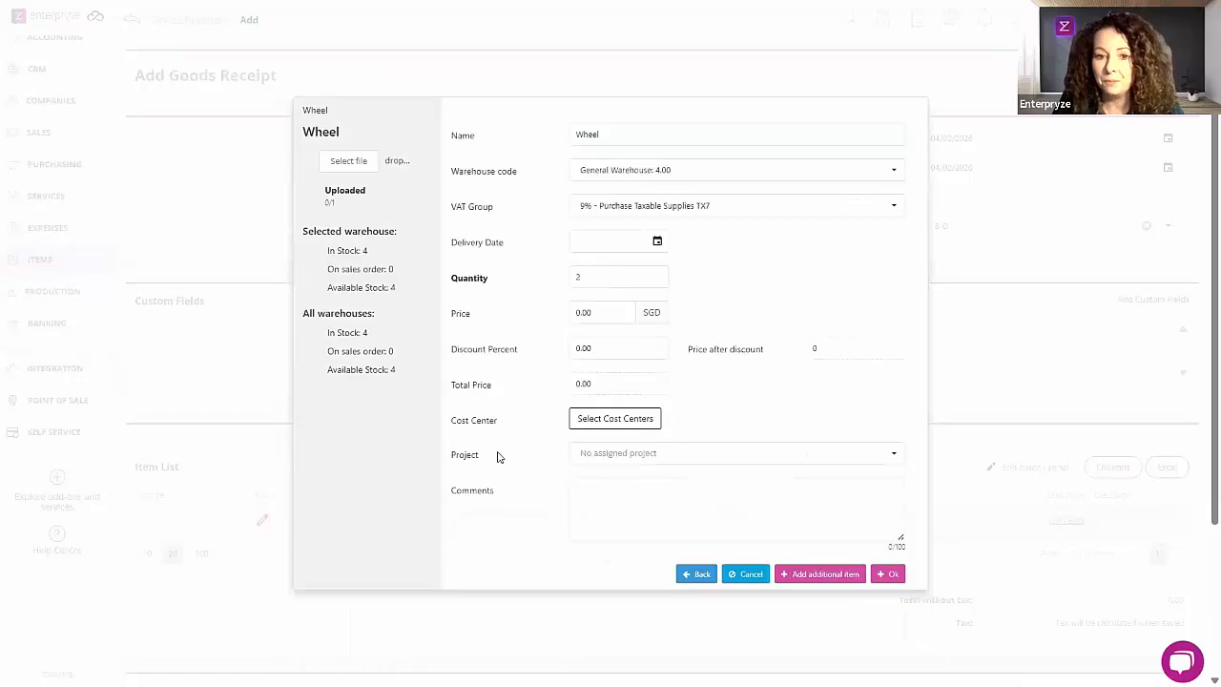
pyautogui.click(583, 313)
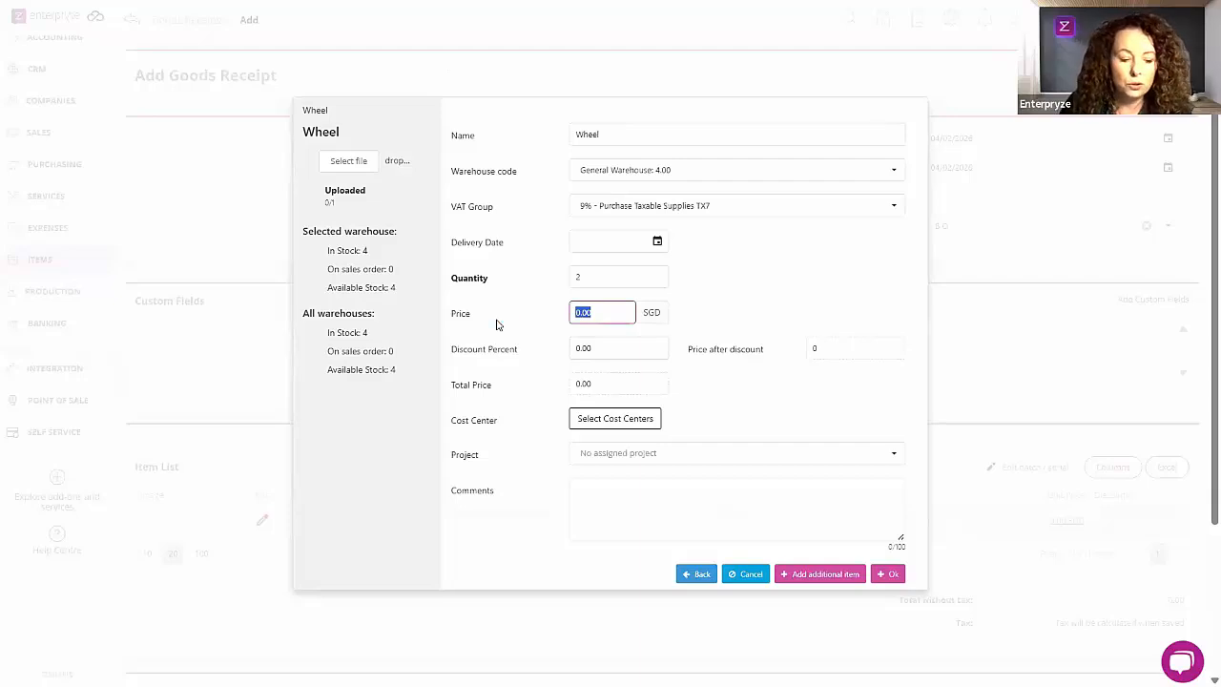
pyautogui.write('1')
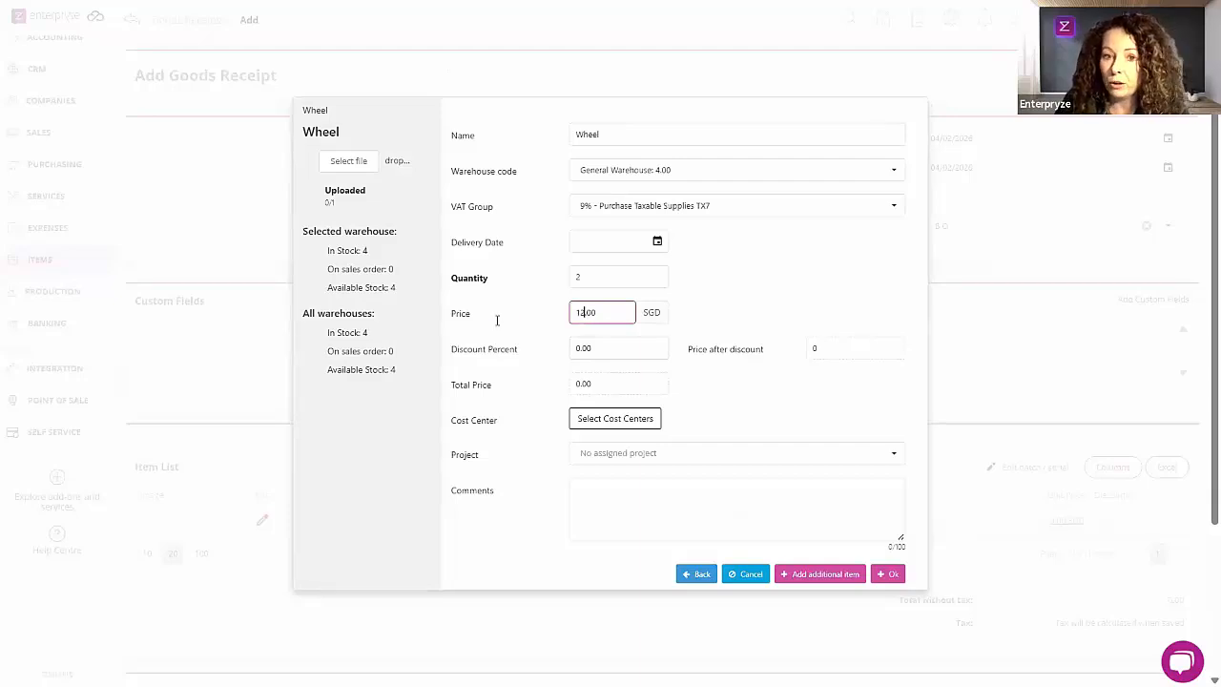
pyautogui.write('2')
pyautogui.press('Tab')
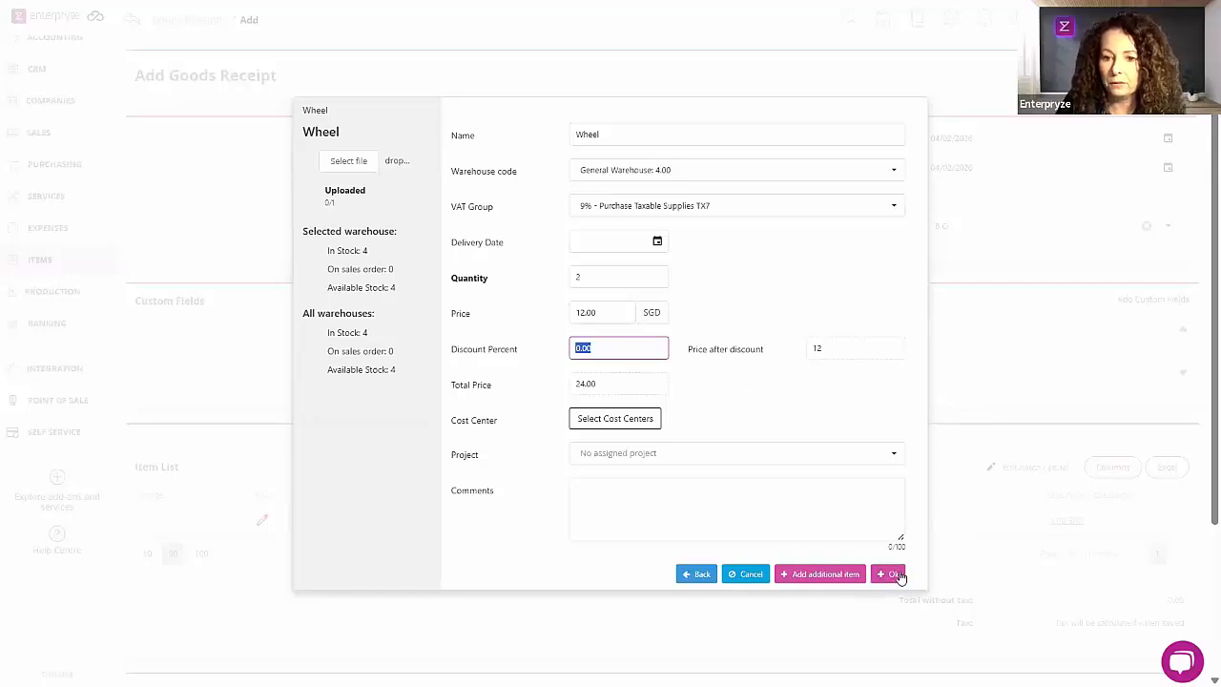
pyautogui.click(892, 574)
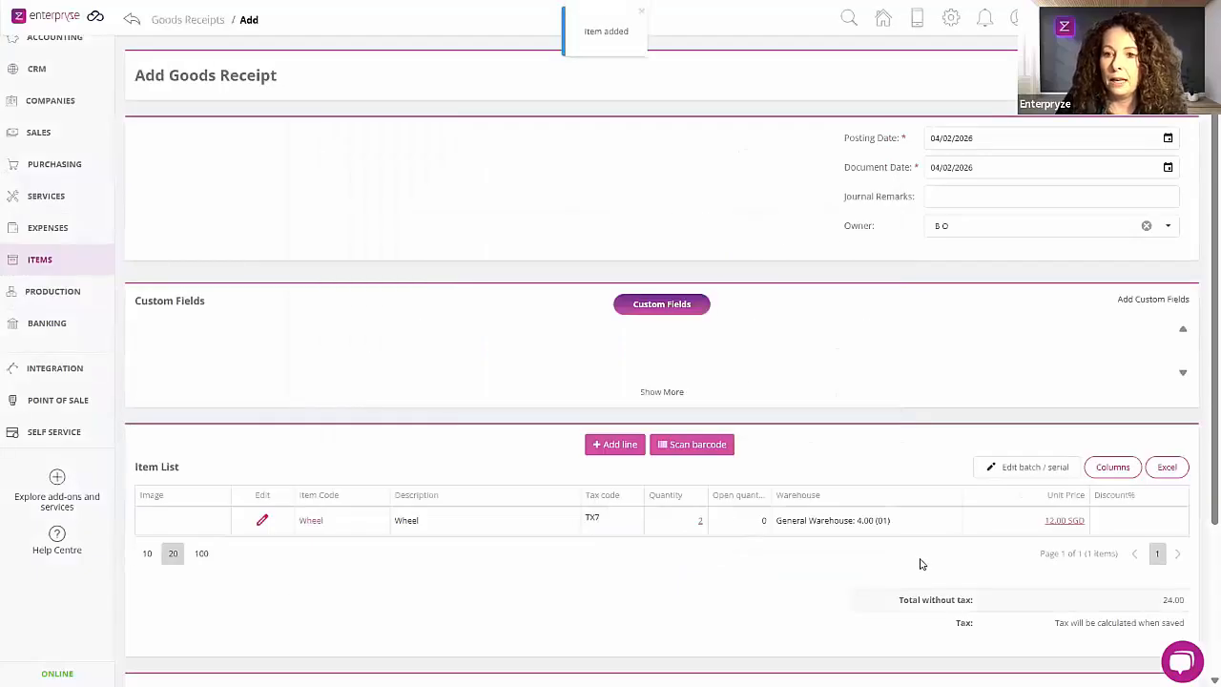
pyautogui.scroll(1, 1087, 318)
pyautogui.click(1147, 156)
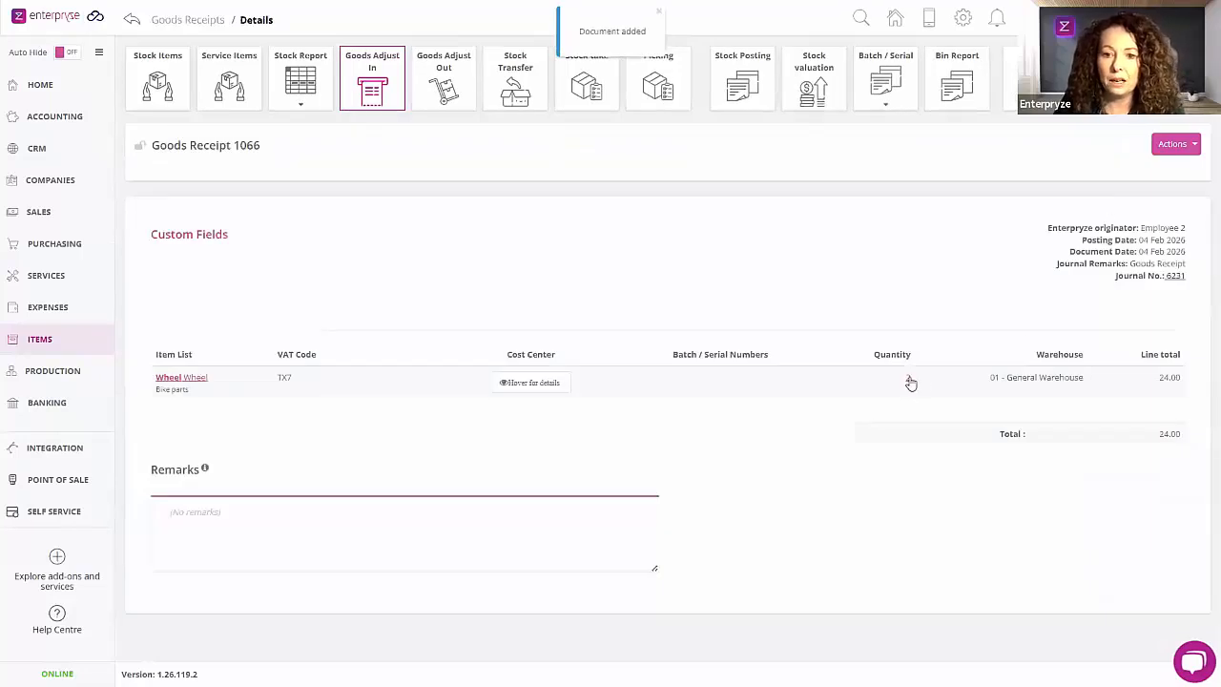
# Step: Review the journal linked to the goods receipt, and check the Wheel's average cost in the stock items list
pyautogui.click(1175, 277)
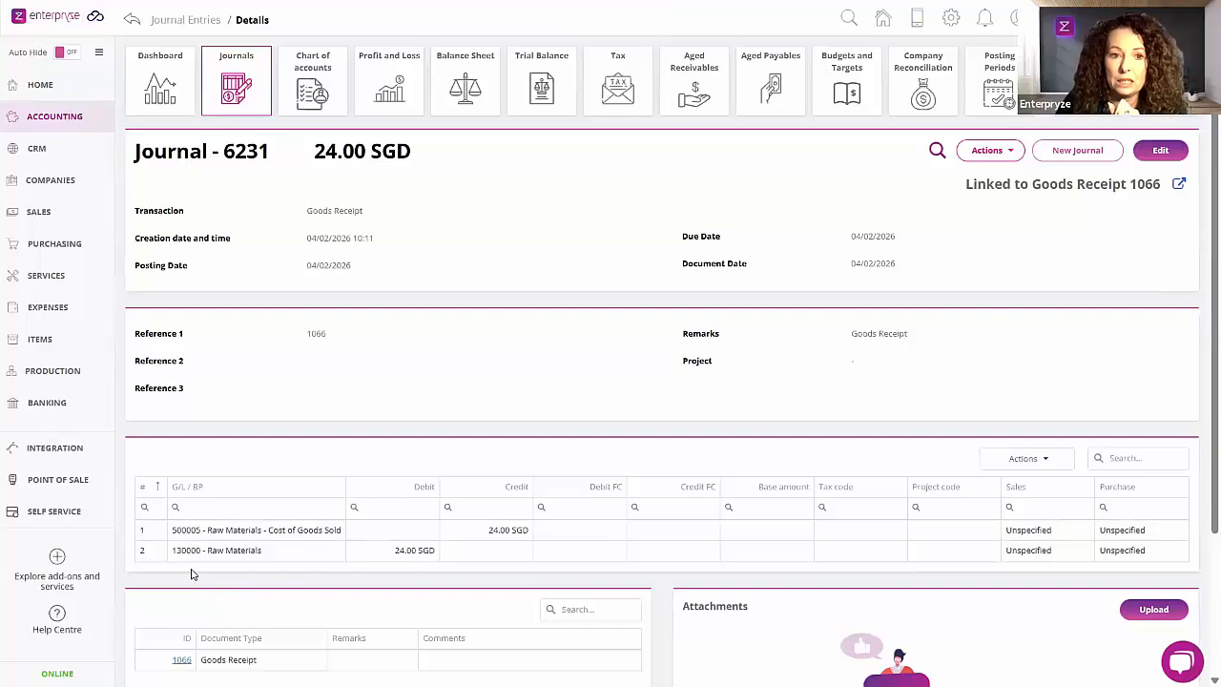
pyautogui.click(57, 345)
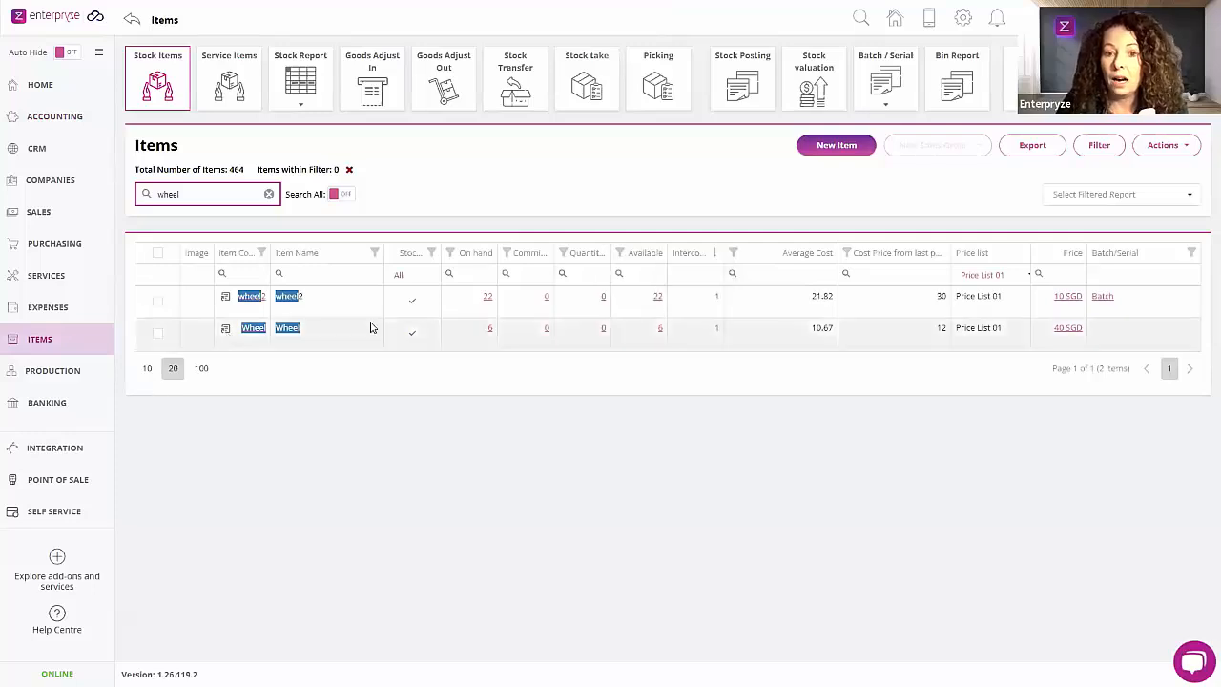
pyautogui.doubleClick(826, 330)
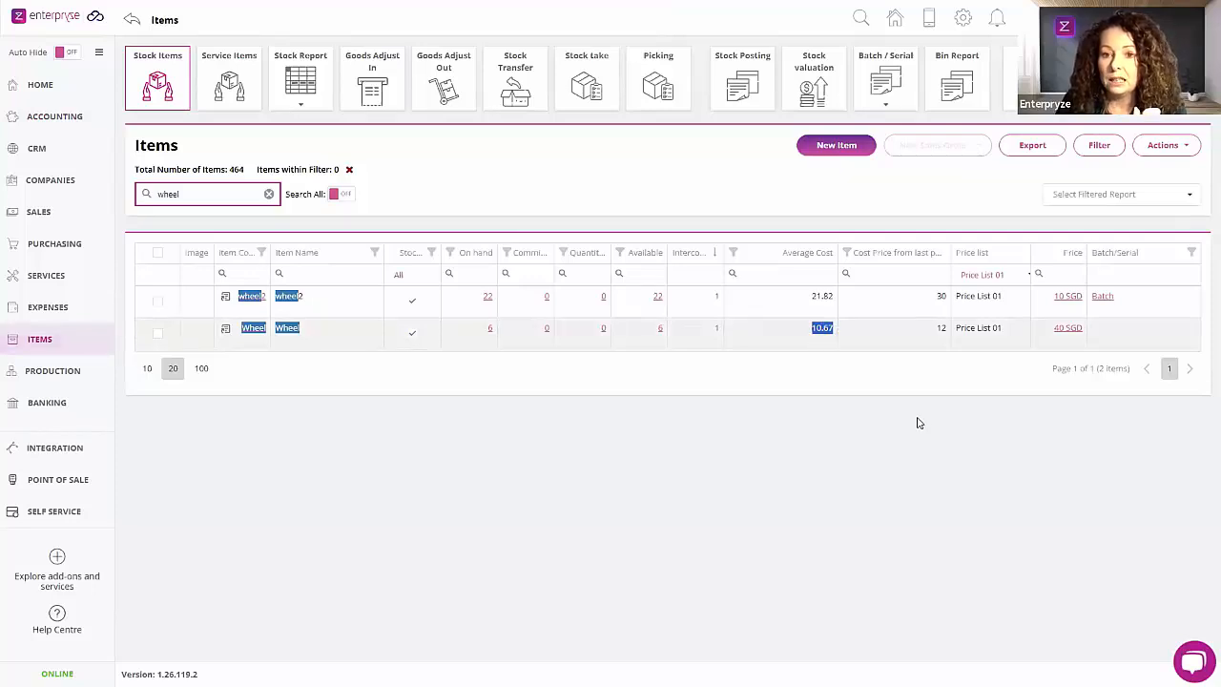
pyautogui.click(801, 345)
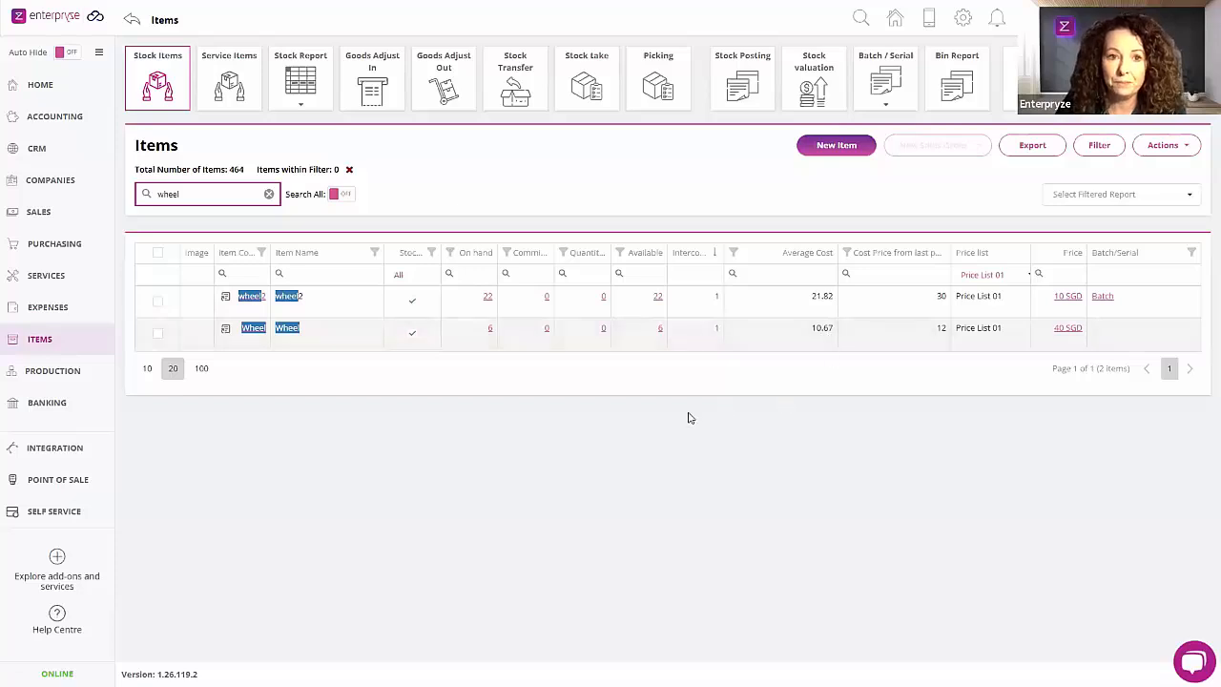
# Step: Start a new goods issue under Goods Adjust Out and add the Wheel from the Bike parts item group with a quantity of 1
pyautogui.click(445, 104)
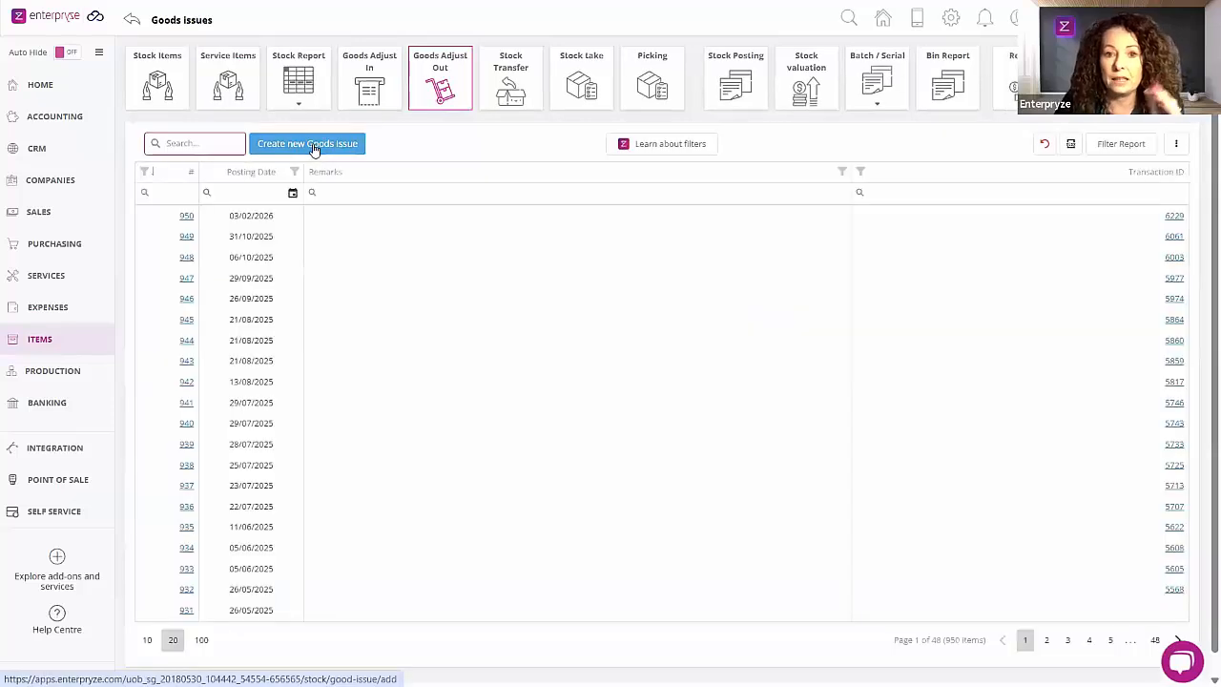
pyautogui.click(313, 148)
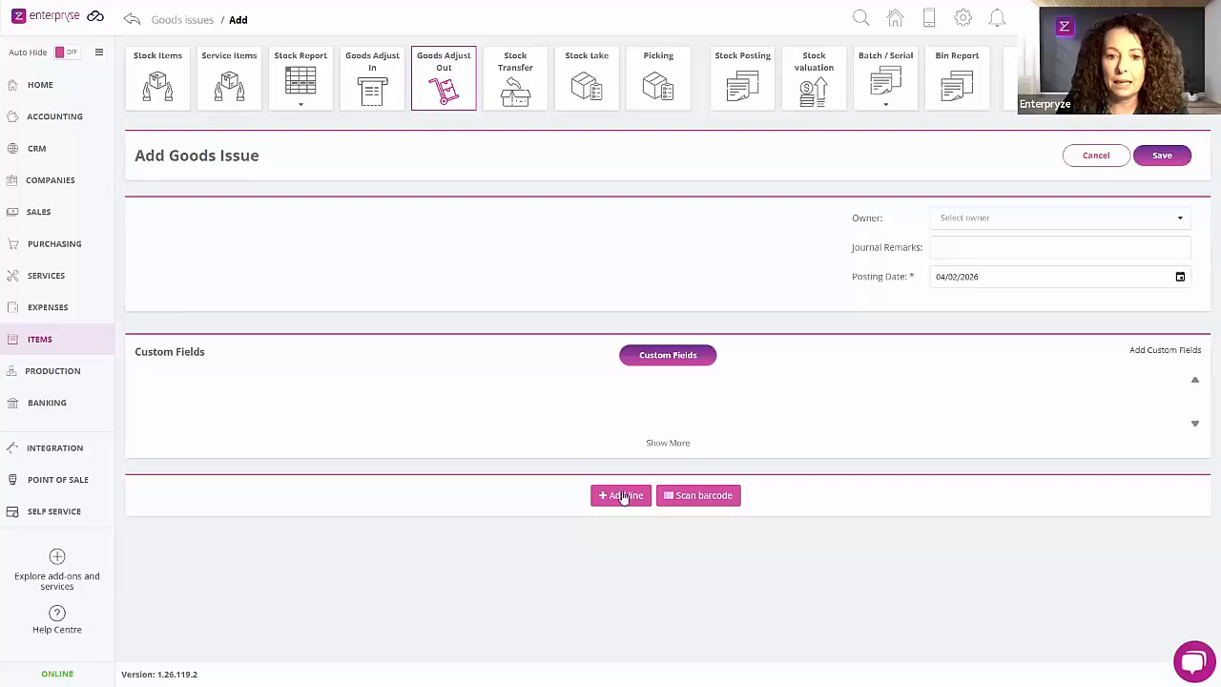
pyautogui.click(622, 496)
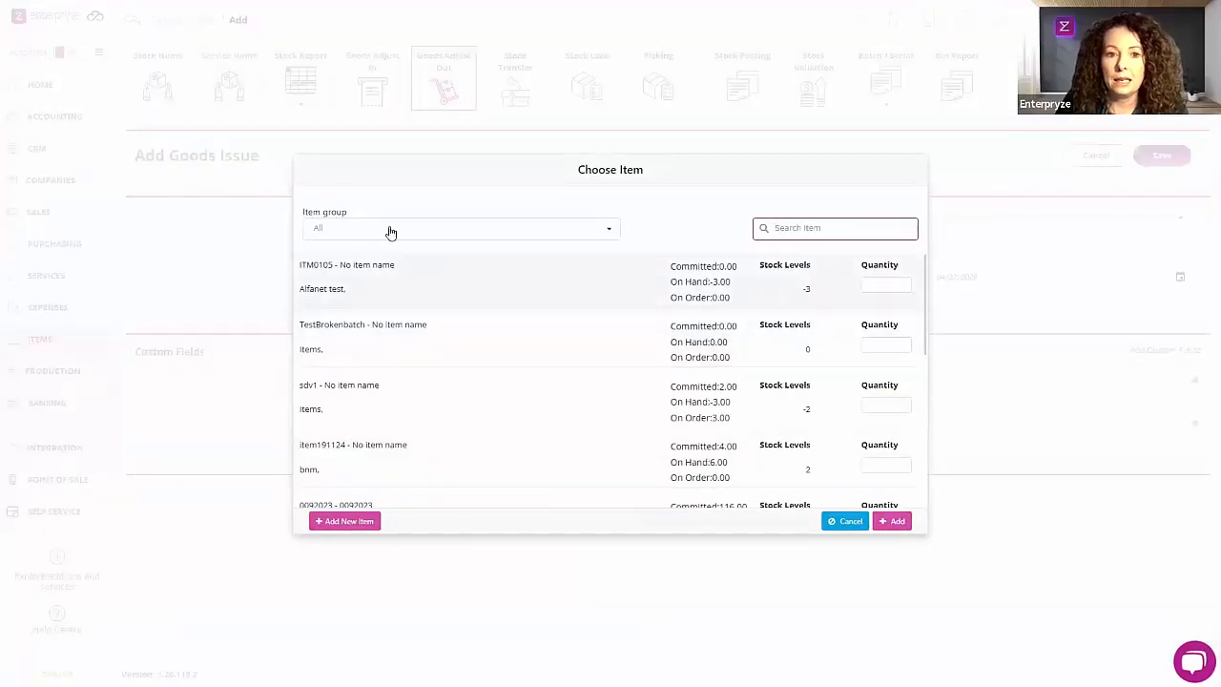
pyautogui.click(420, 232)
pyautogui.click(329, 311)
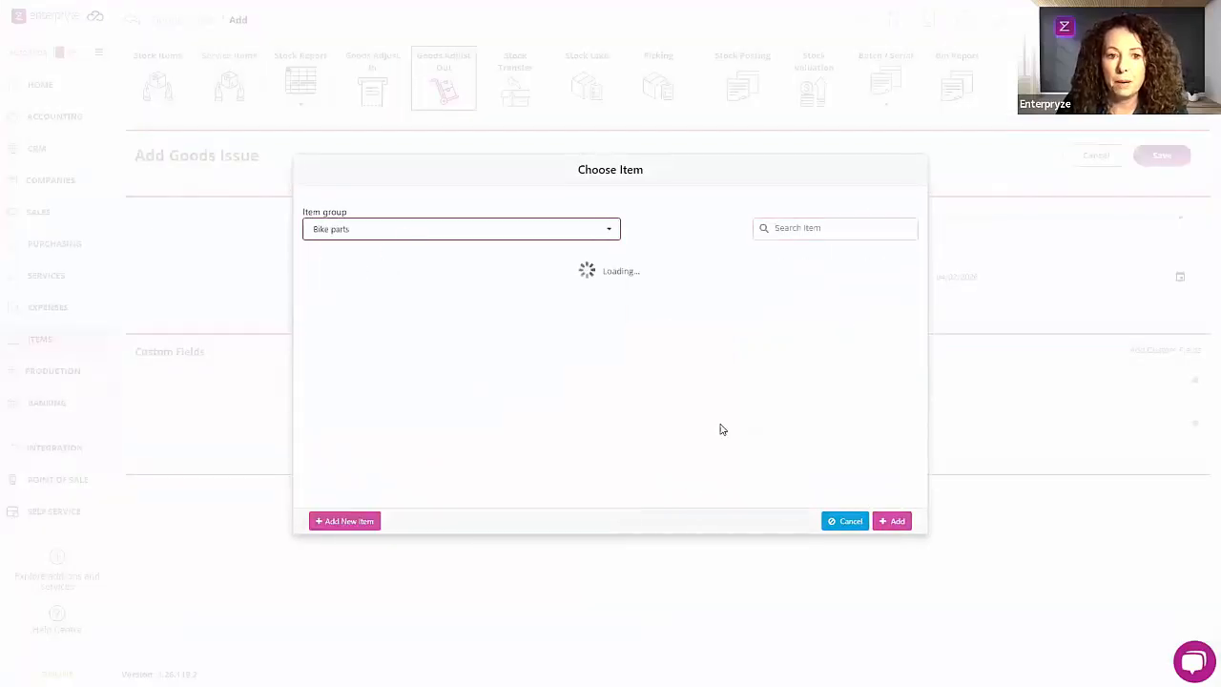
pyautogui.scroll(-1, 806, 449)
pyautogui.scroll(1, 809, 450)
pyautogui.scroll(-2, 877, 488)
pyautogui.click(876, 480)
pyautogui.write('1')
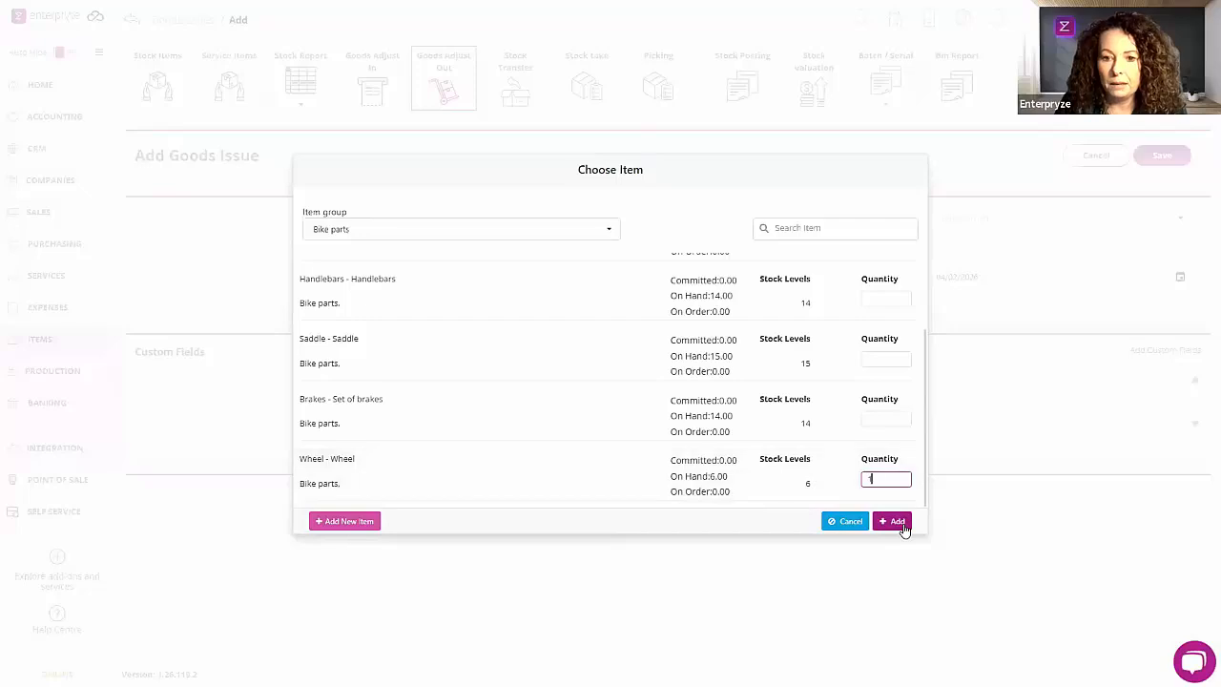
pyautogui.click(902, 525)
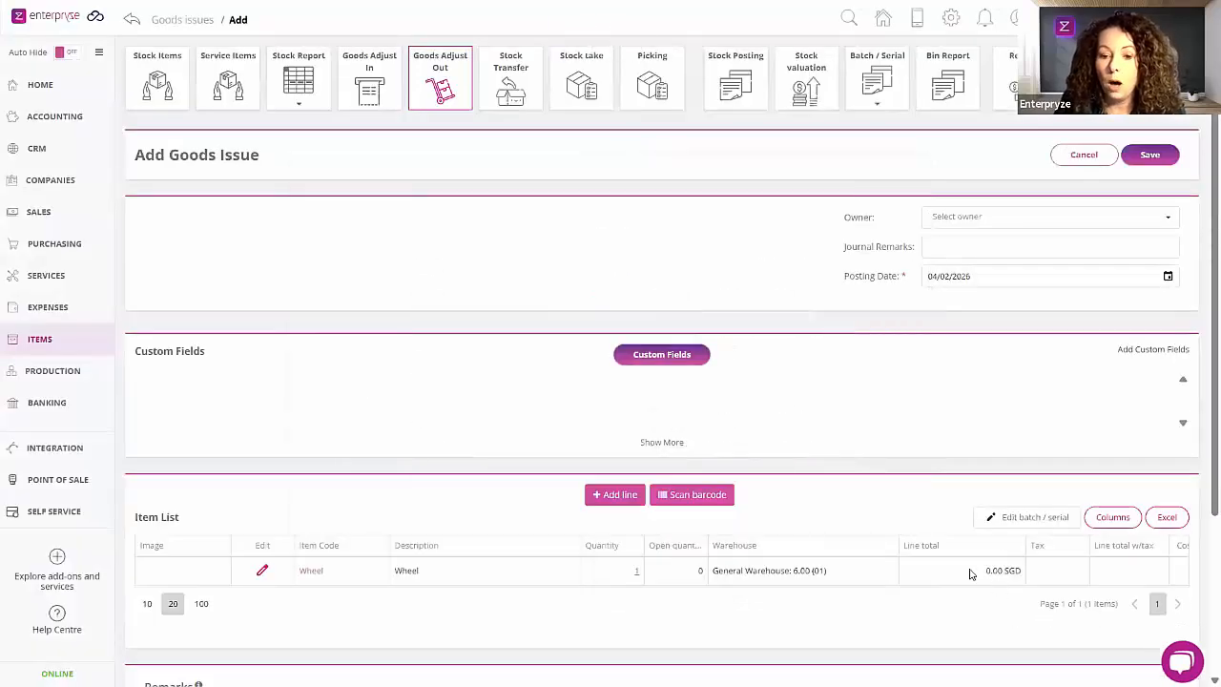
# Step: Review the Wheel line's warehouse, quantity and price details in the goods issue, and cancel the line editing
pyautogui.click(262, 571)
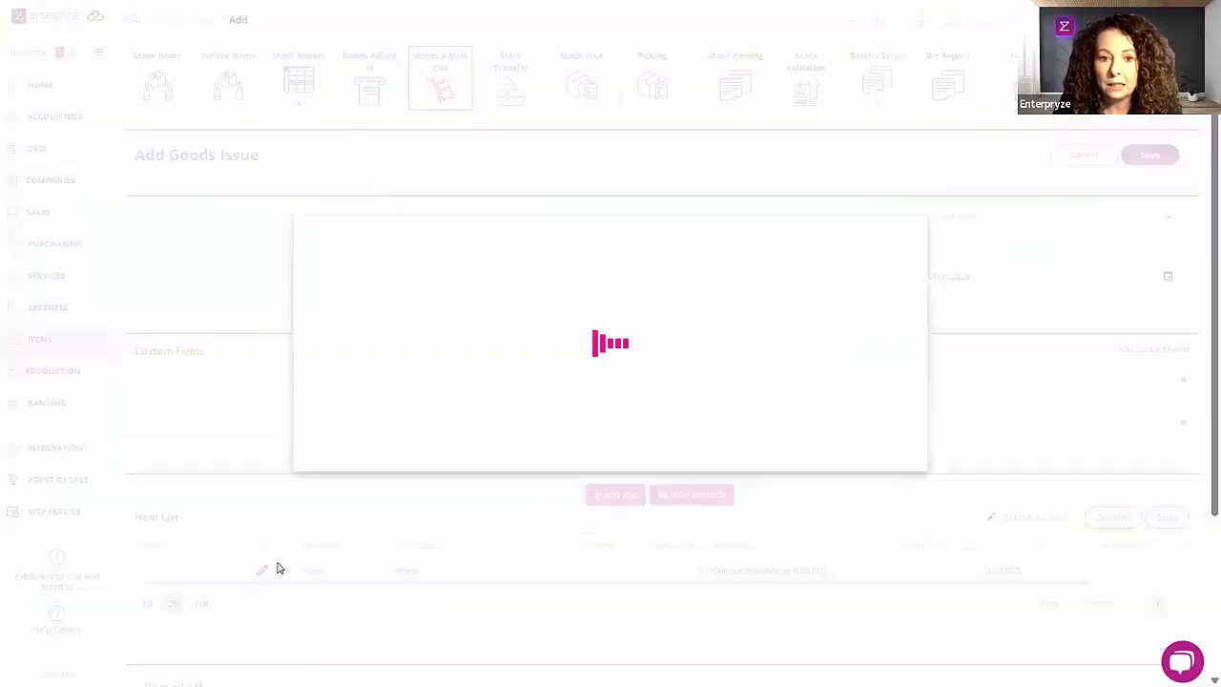
pyautogui.moveTo(600, 353); pyautogui.dragTo(489, 367)
pyautogui.click(793, 351)
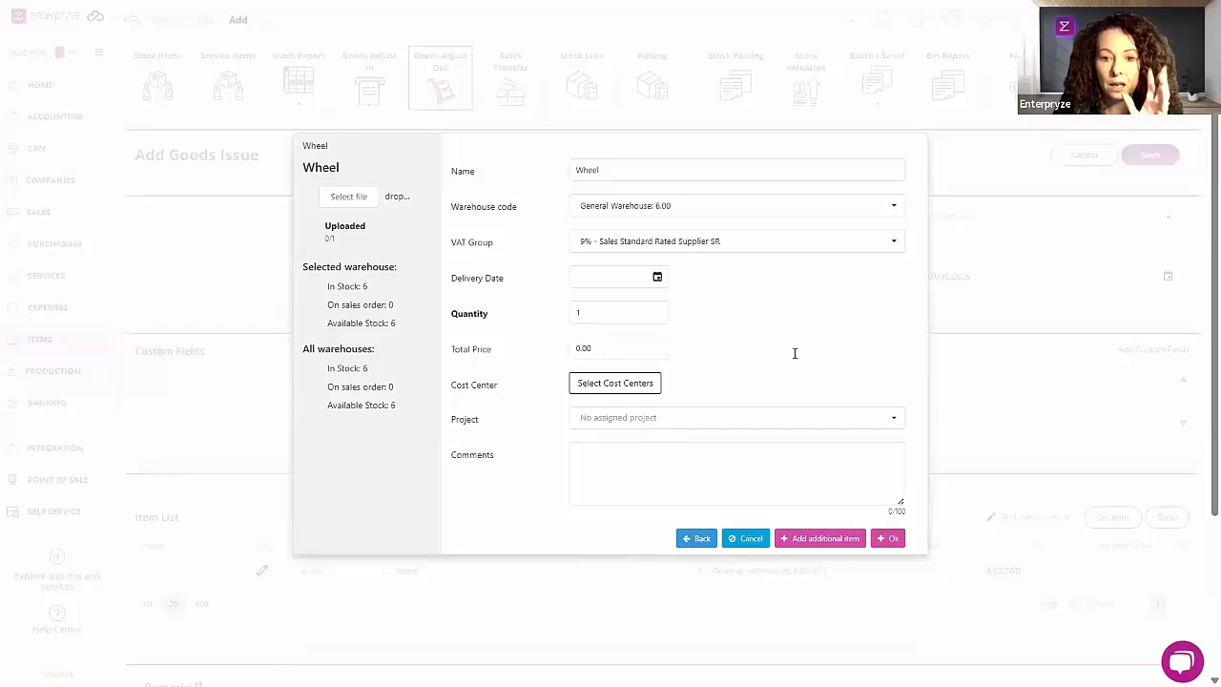
pyautogui.click(749, 539)
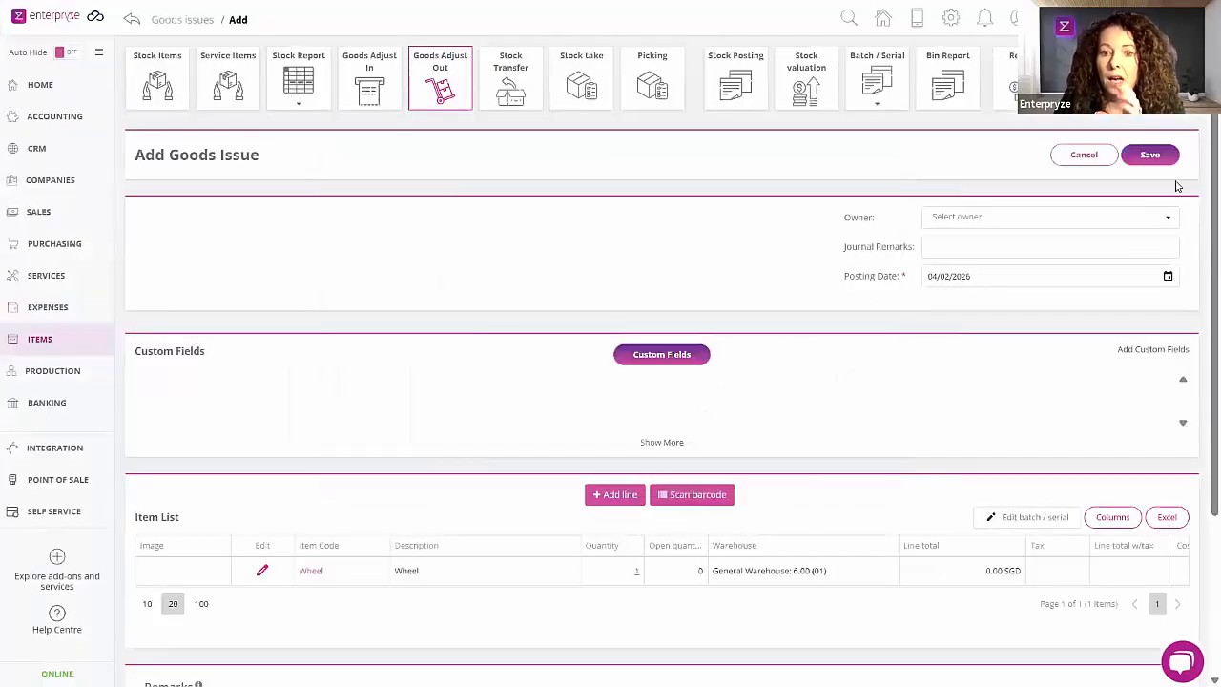
# Step: Assign an owner to the goods issue and save it
pyautogui.click(992, 223)
pyautogui.click(943, 305)
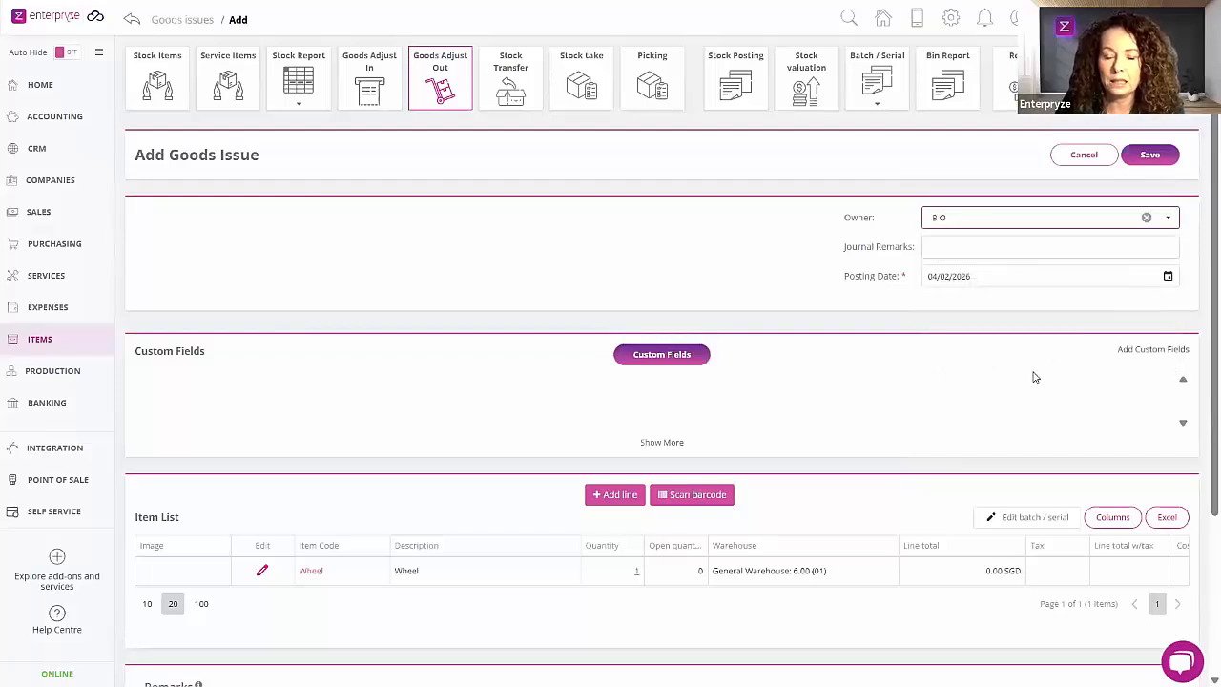
pyautogui.click(1156, 160)
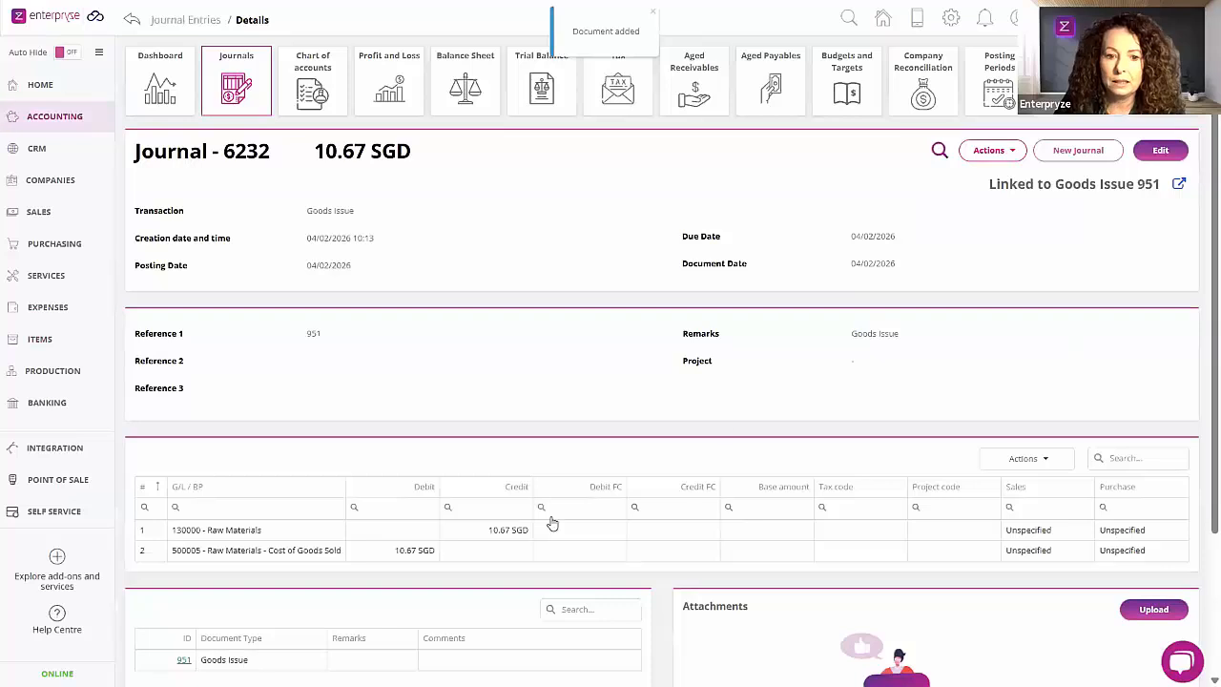
# Step: Check the amount credited to Raw Materials in the goods issue's journal, and the Wheel's stock in the items list
pyautogui.doubleClick(506, 530)
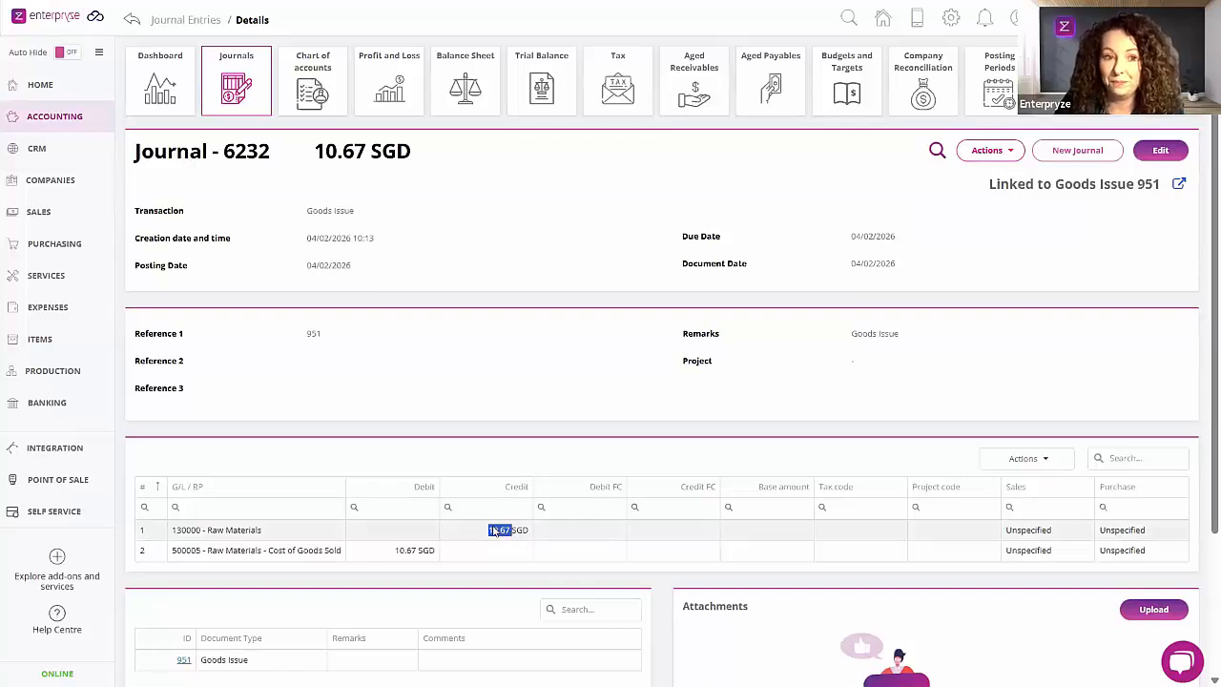
pyautogui.click(36, 342)
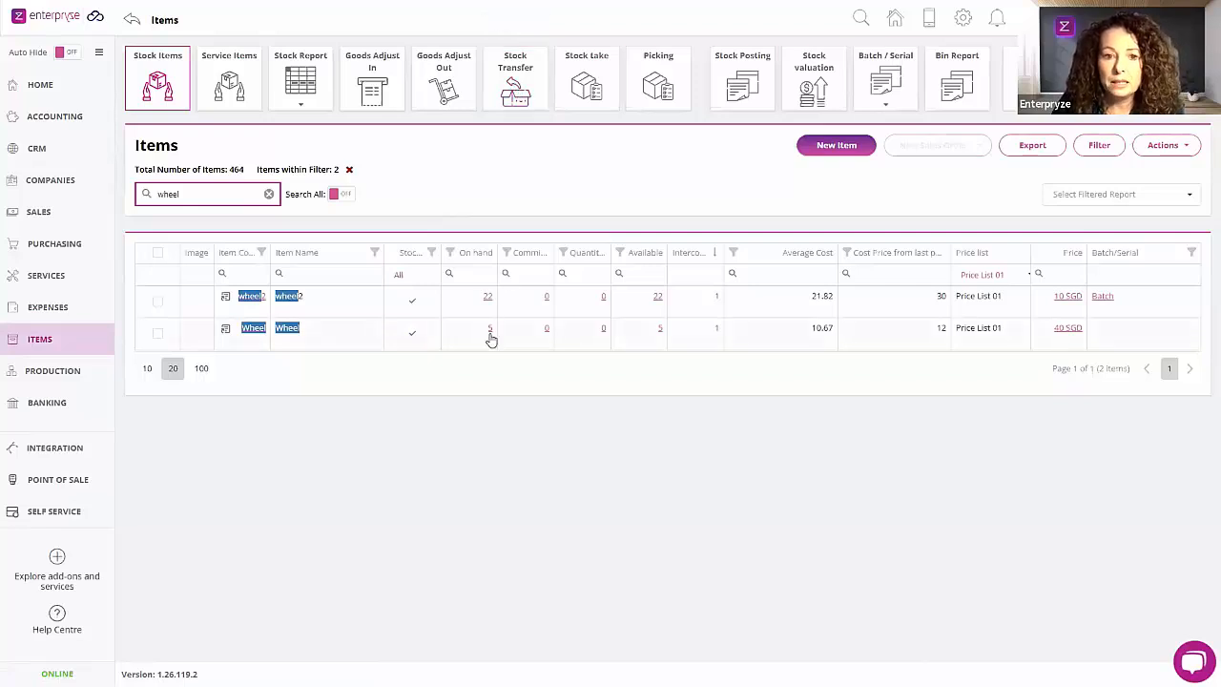
# Step: Open the Wheel item's details and review its stock quantities per warehouse
pyautogui.click(226, 330)
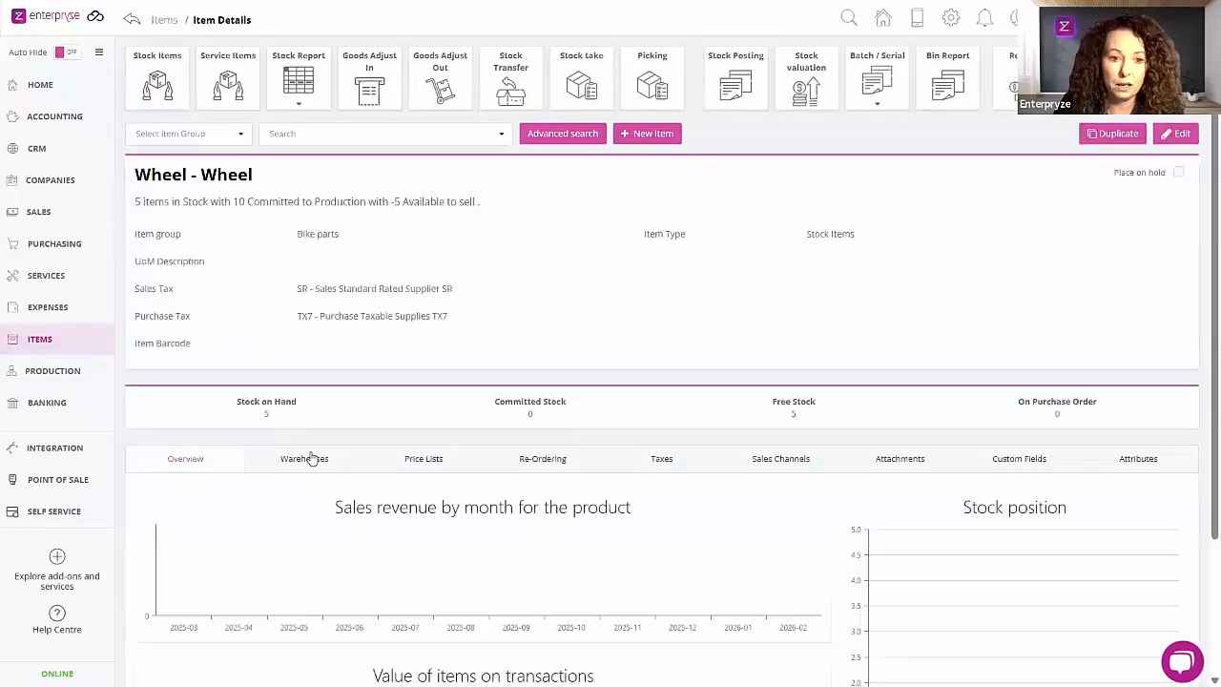
pyautogui.click(307, 462)
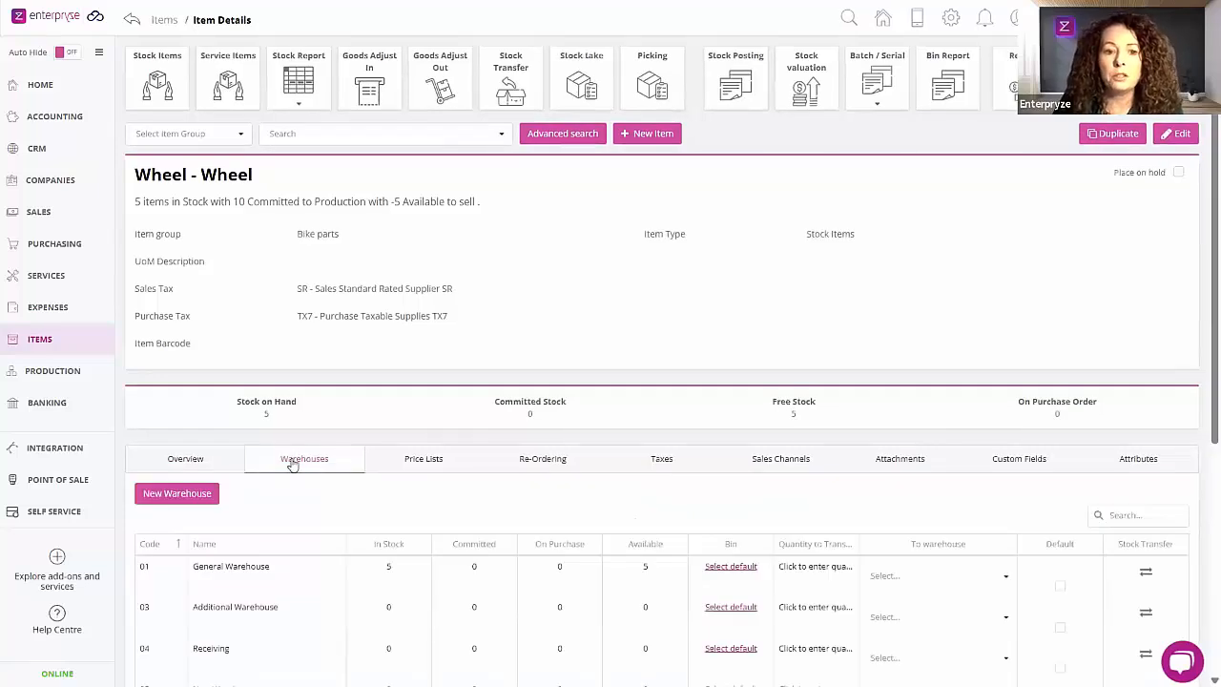
pyautogui.scroll(-3, 293, 465)
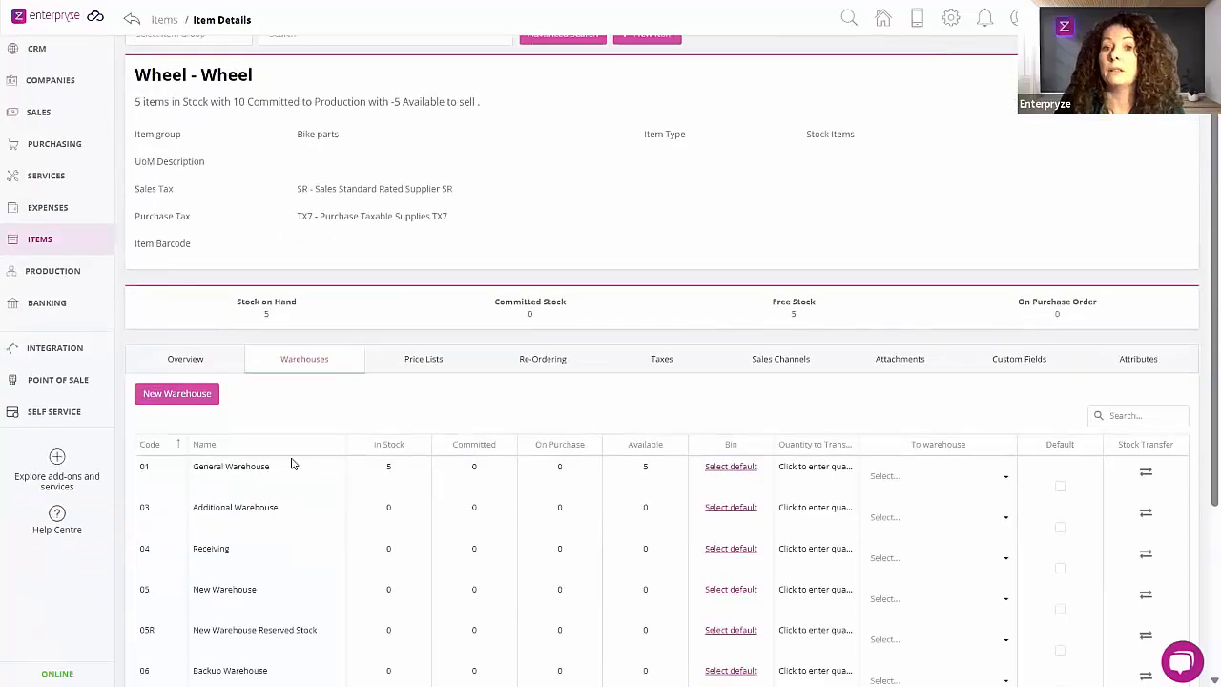
pyautogui.scroll(3, 293, 465)
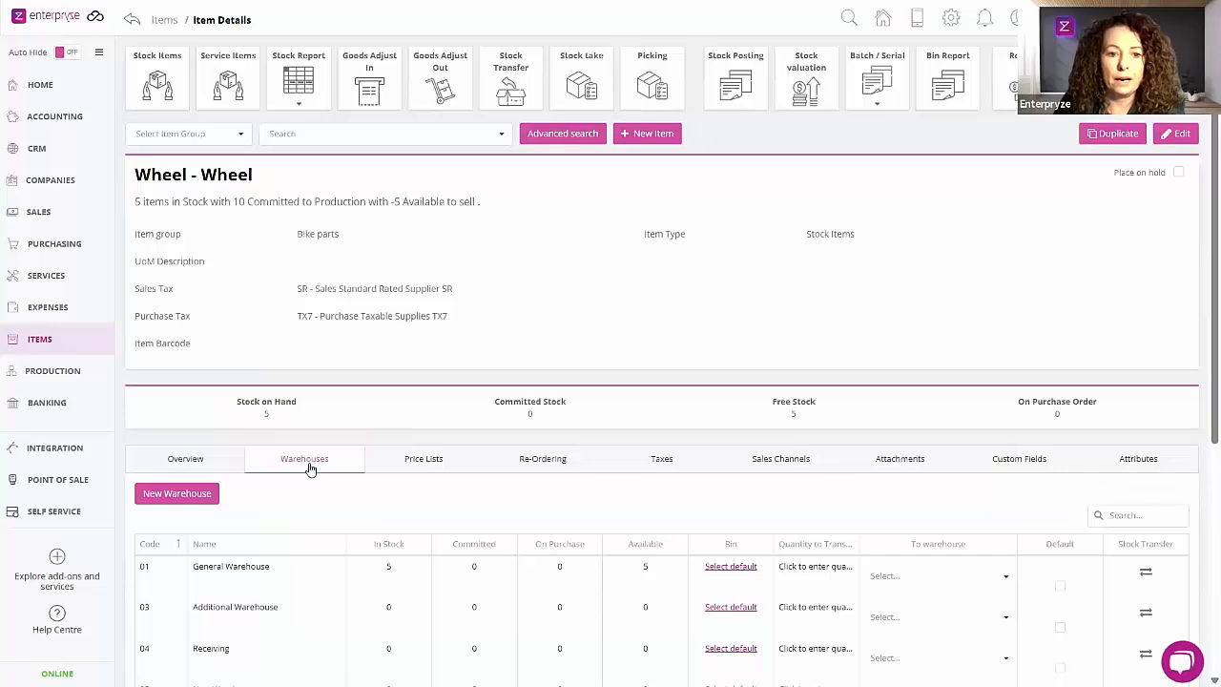
pyautogui.scroll(-2, 314, 486)
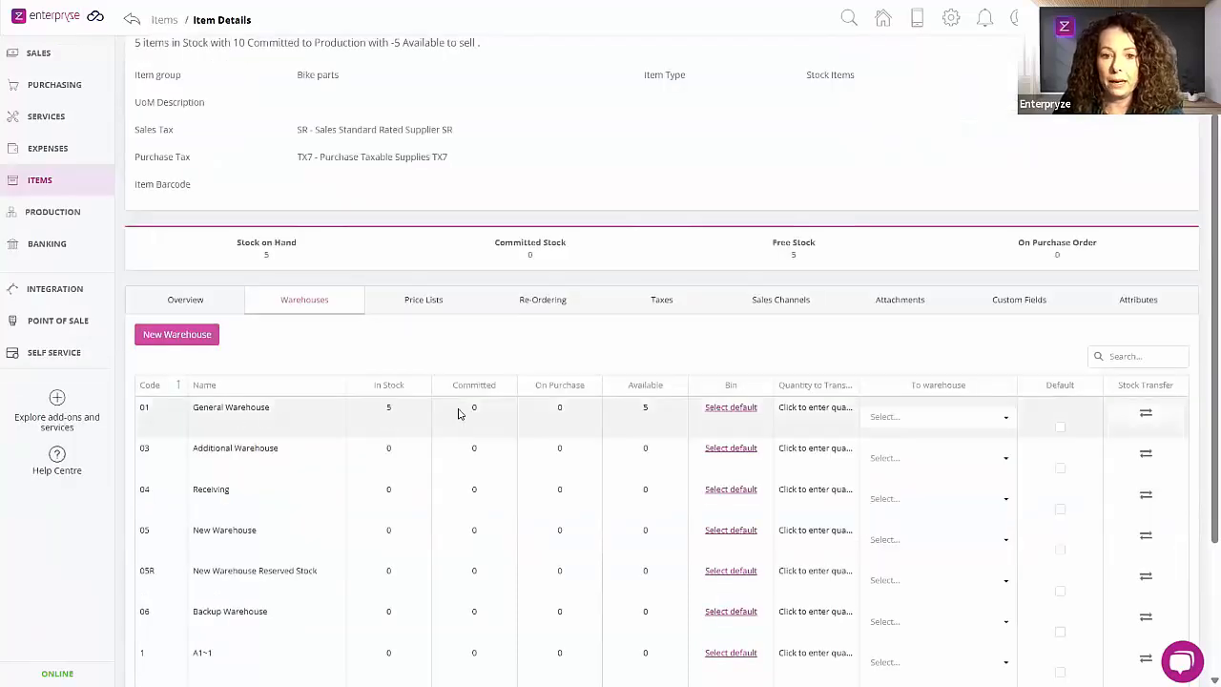
# Step: Transfer a quantity of 2 Wheels from the General Warehouse to Receiving directly from the item's warehouse list
pyautogui.click(811, 412)
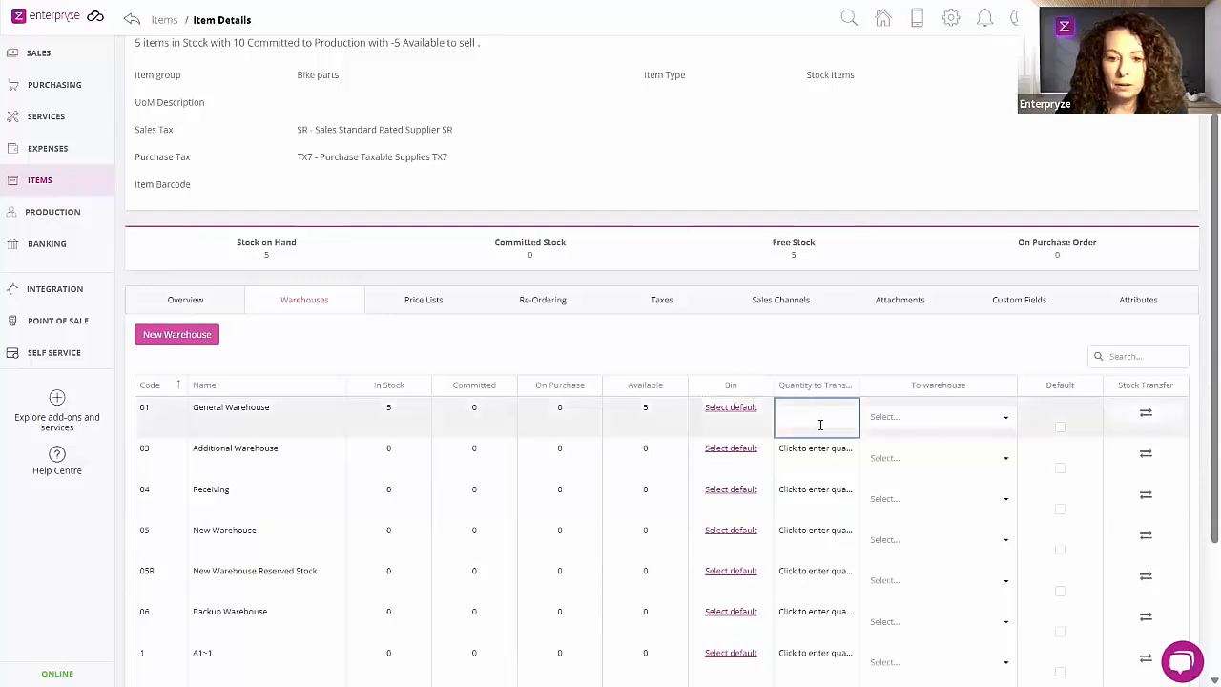
pyautogui.write('2')
pyautogui.click(992, 418)
pyautogui.click(1000, 420)
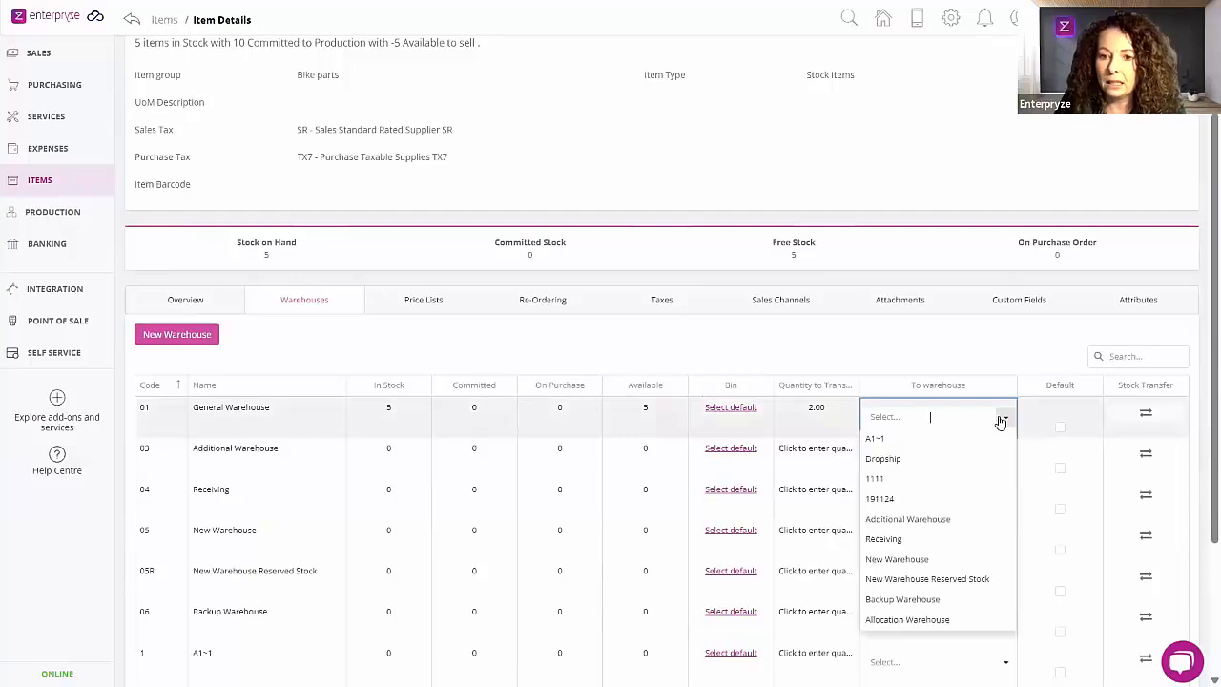
pyautogui.click(918, 542)
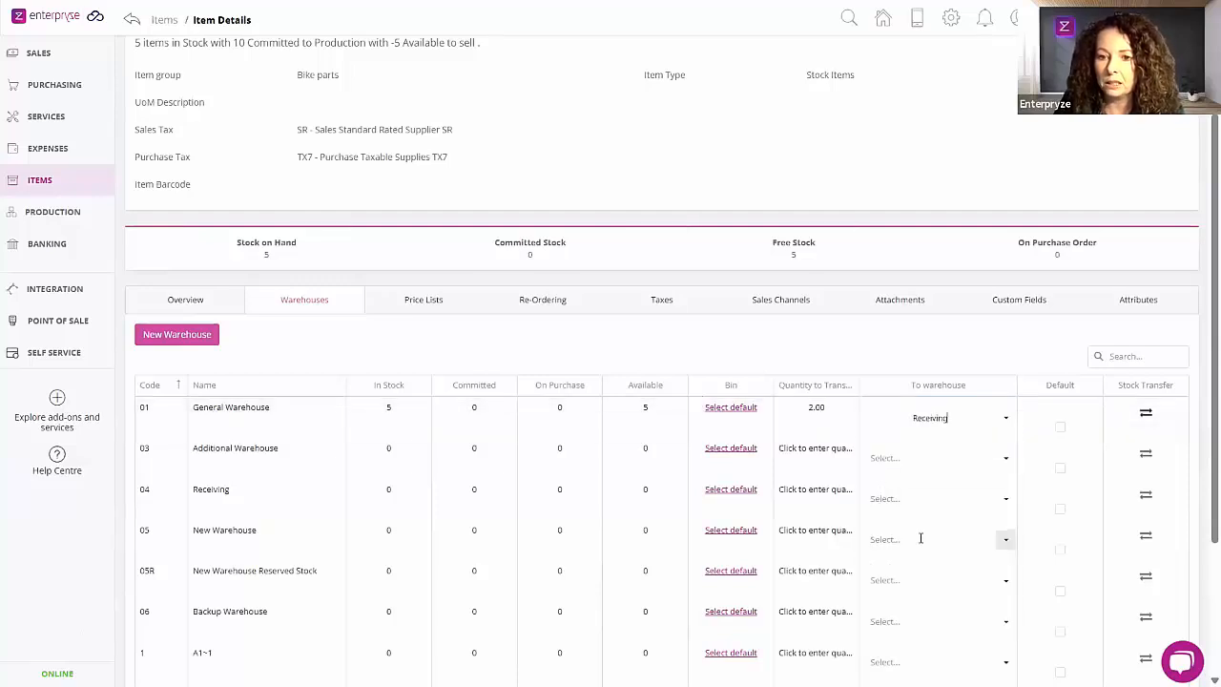
pyautogui.click(1146, 414)
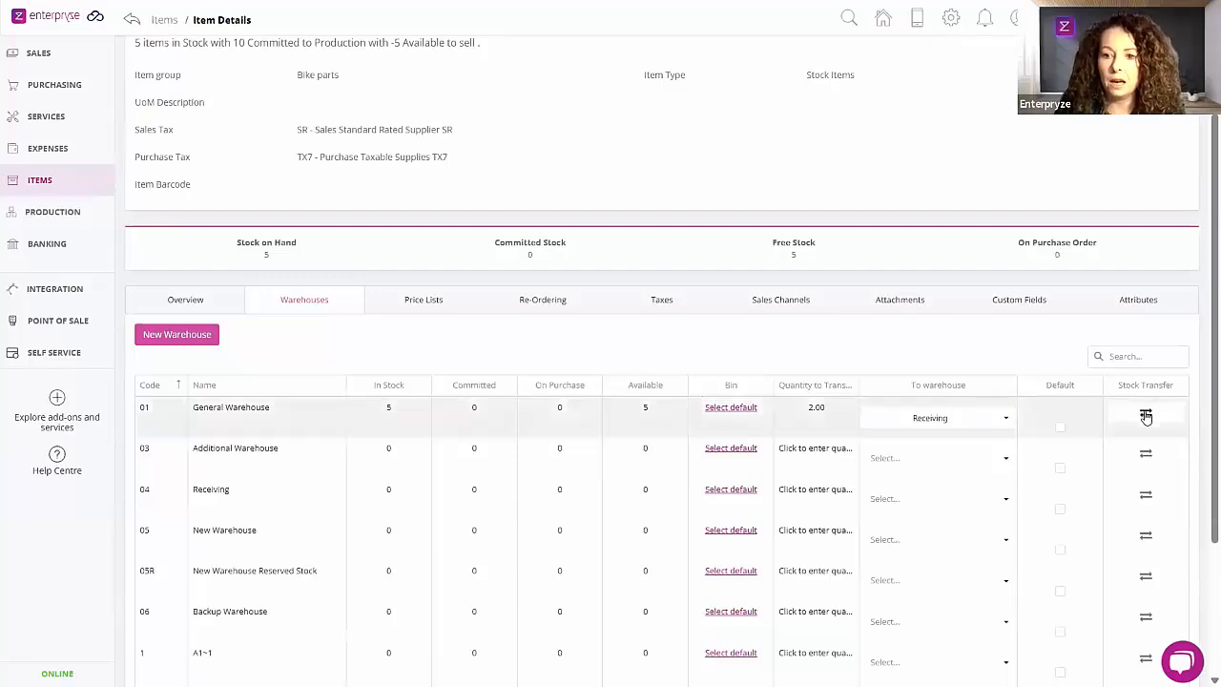
pyautogui.click(1146, 416)
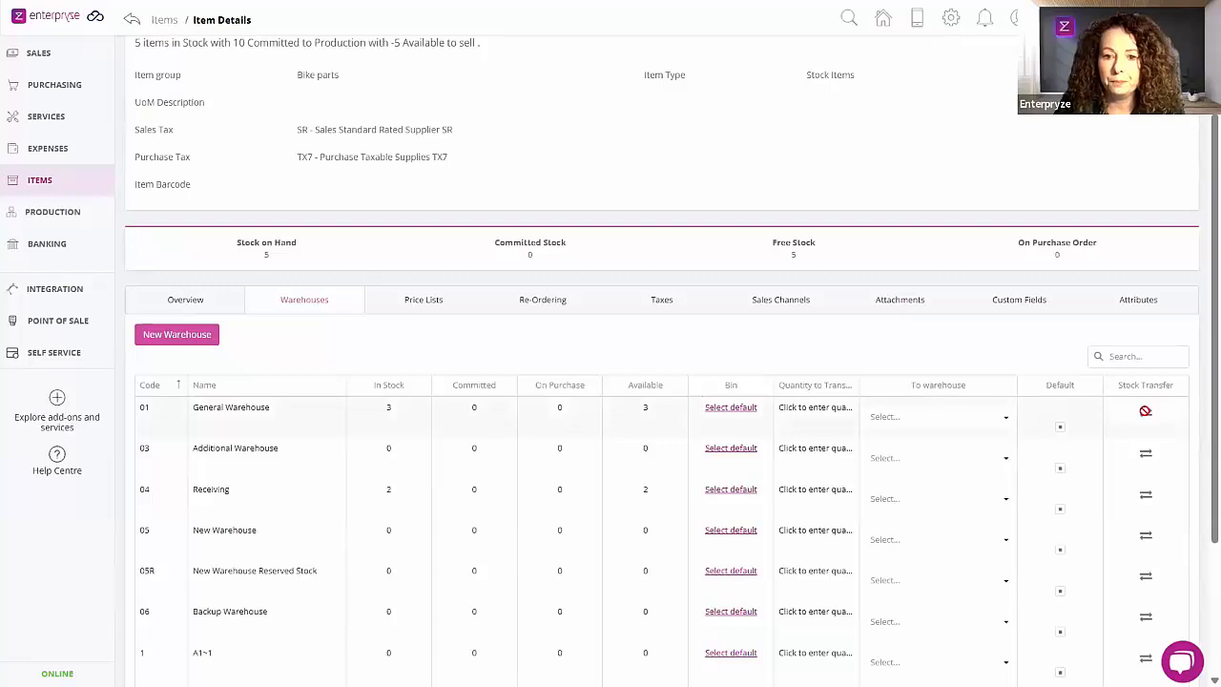
# Step: Check the Wheel's stock in the General Warehouse and Receiving, and its total stock on hand
pyautogui.moveTo(385, 414); pyautogui.dragTo(395, 415)
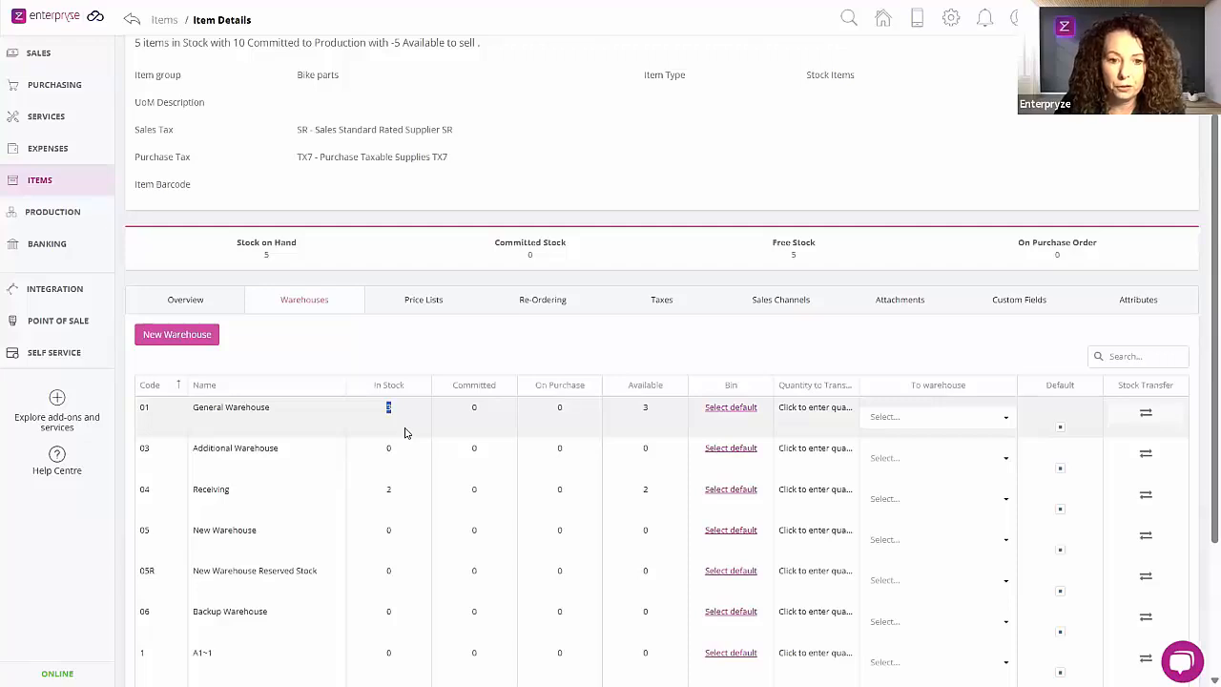
pyautogui.moveTo(382, 498); pyautogui.dragTo(397, 498)
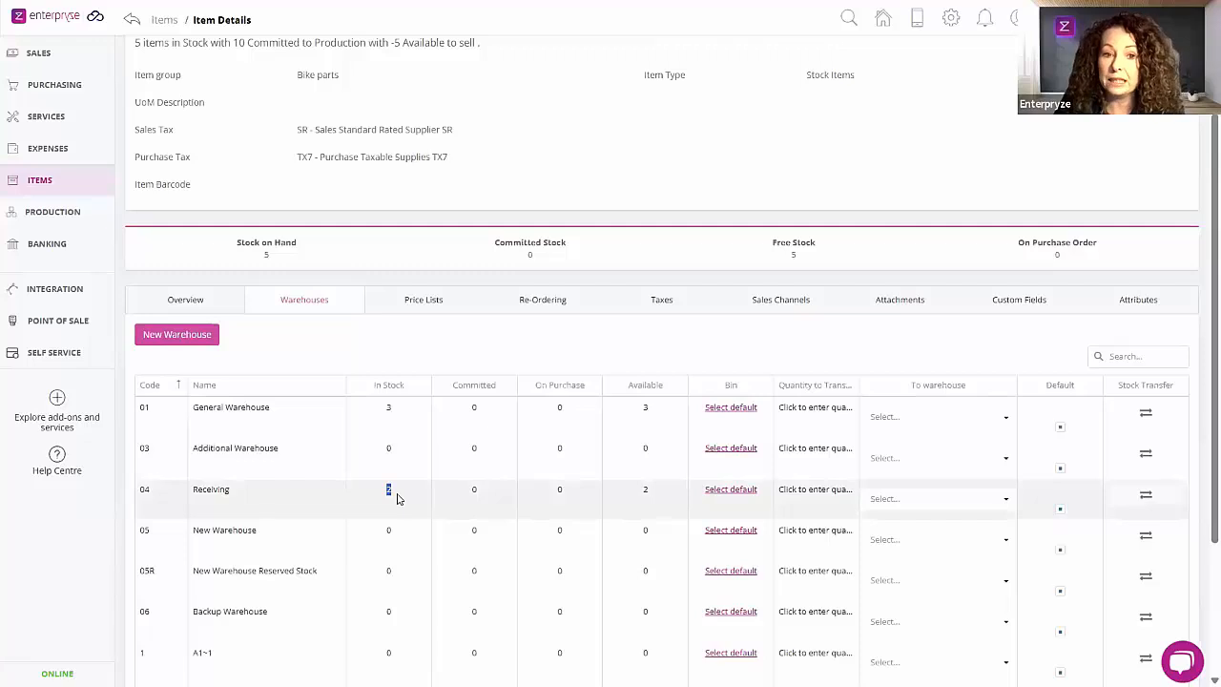
pyautogui.moveTo(261, 256); pyautogui.dragTo(282, 262)
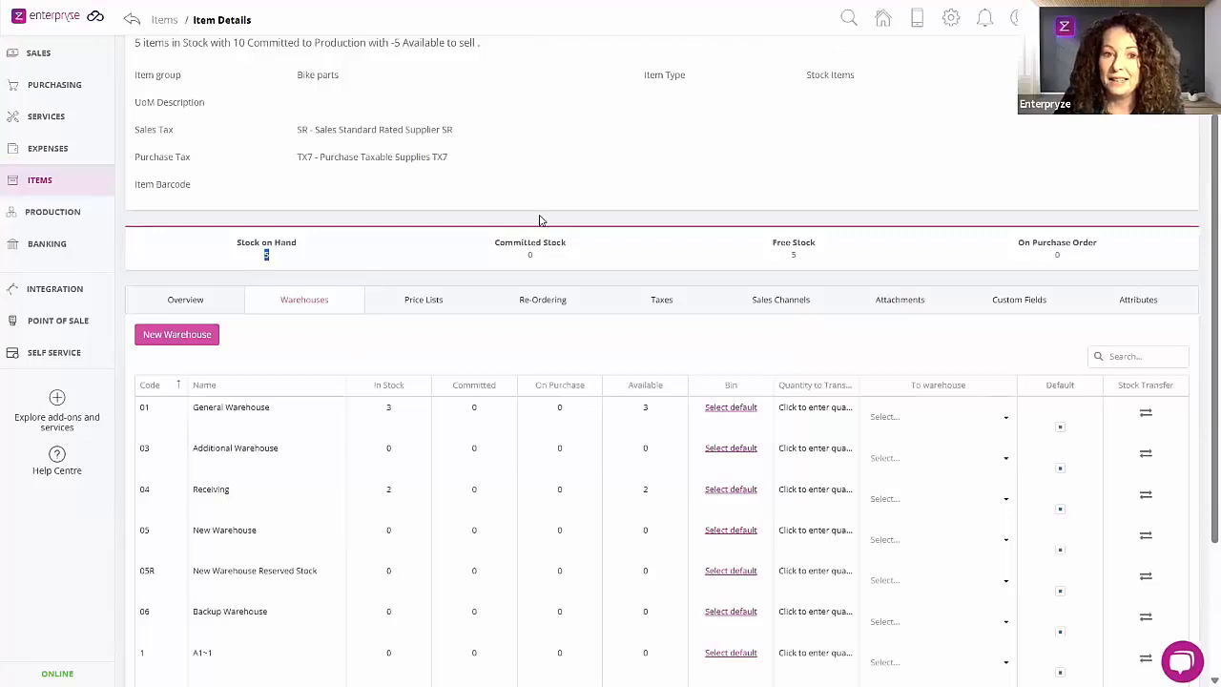
# Step: Start a new stock transfer document with Receiving as the source warehouse
pyautogui.scroll(2, 540, 217)
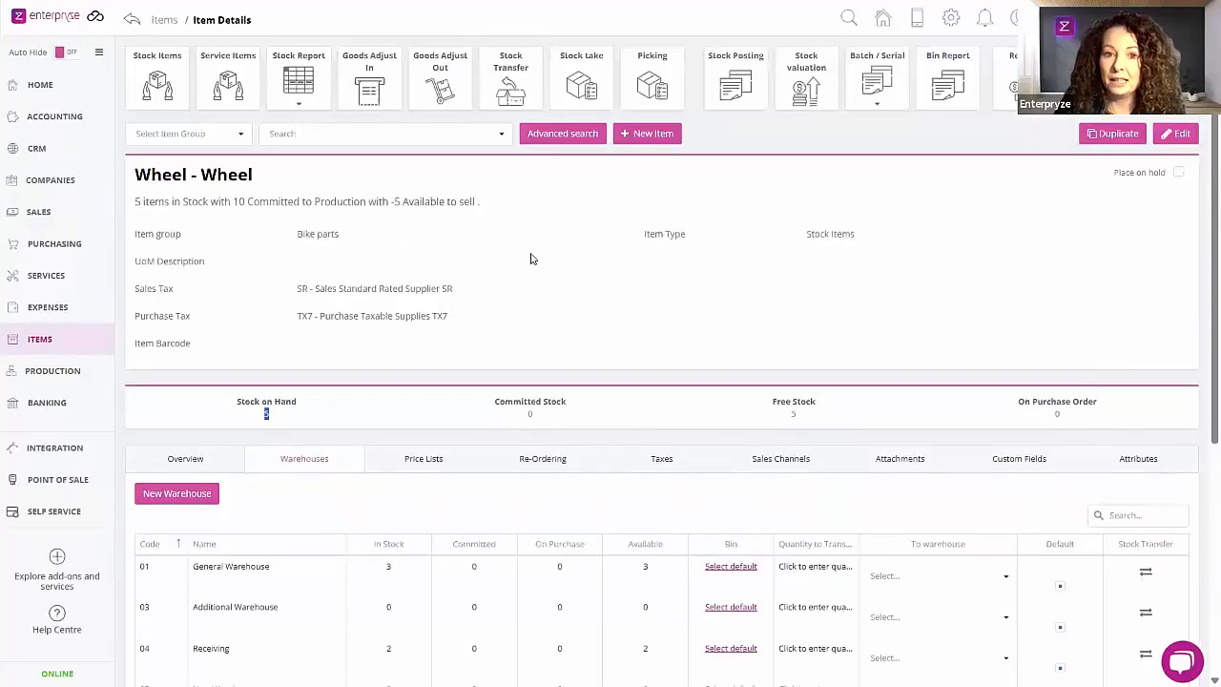
pyautogui.click(510, 91)
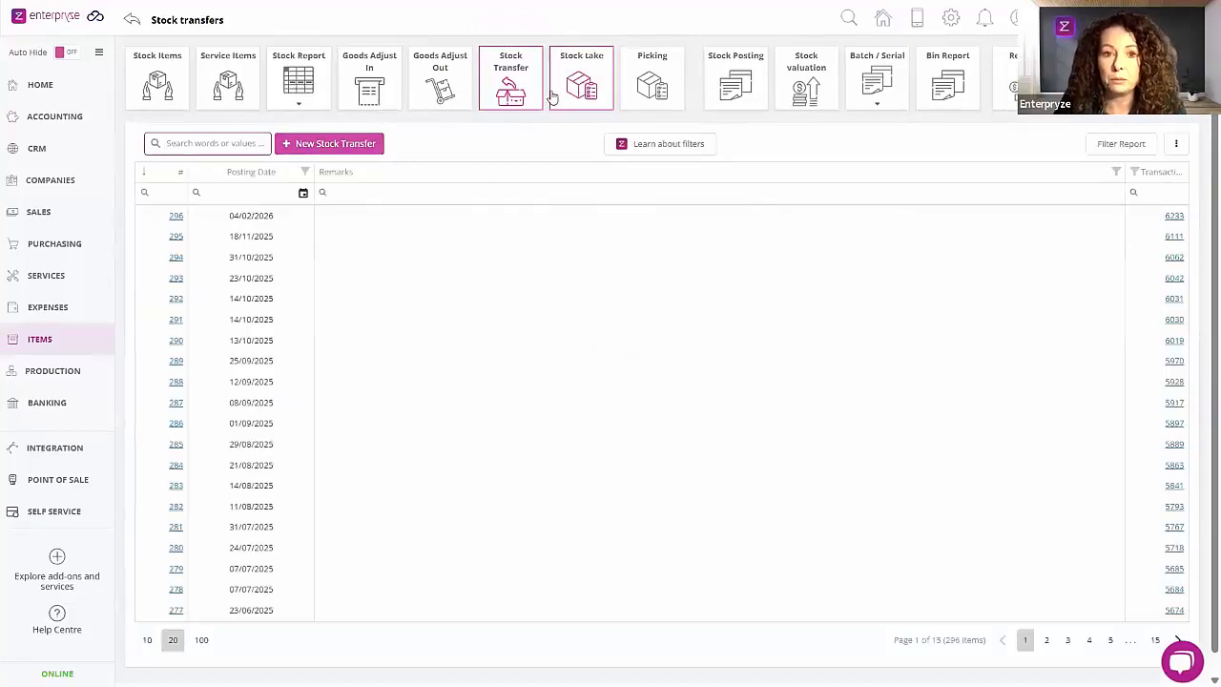
pyautogui.click(327, 145)
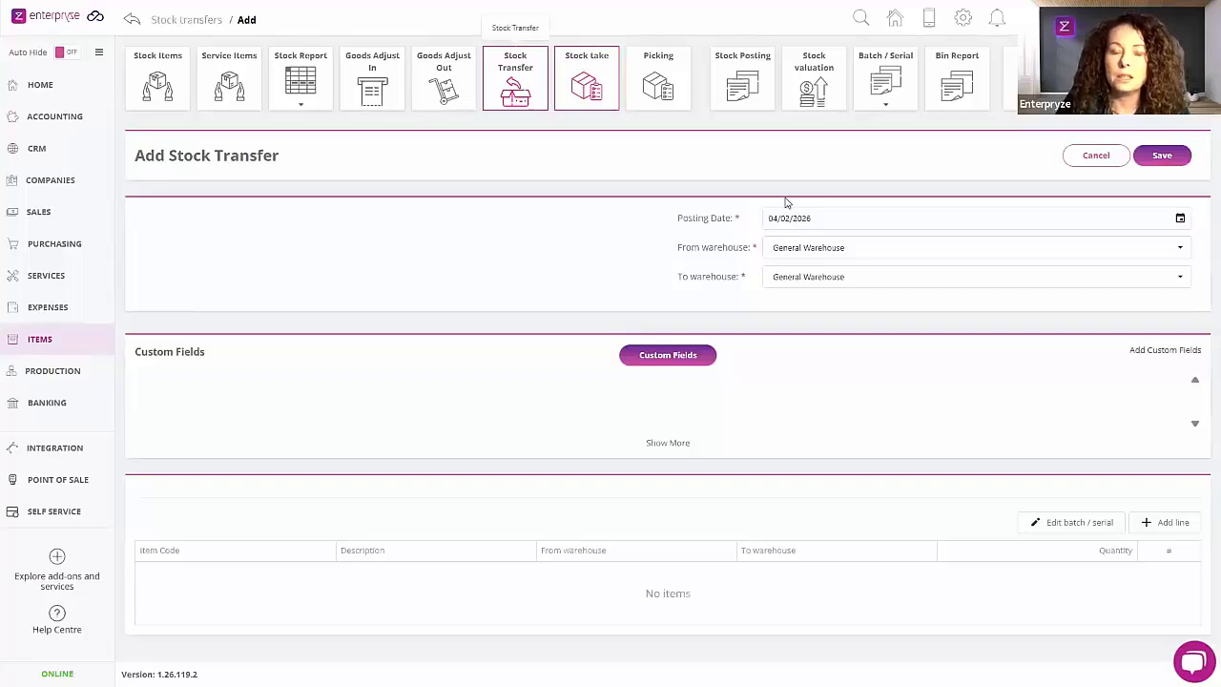
pyautogui.click(818, 250)
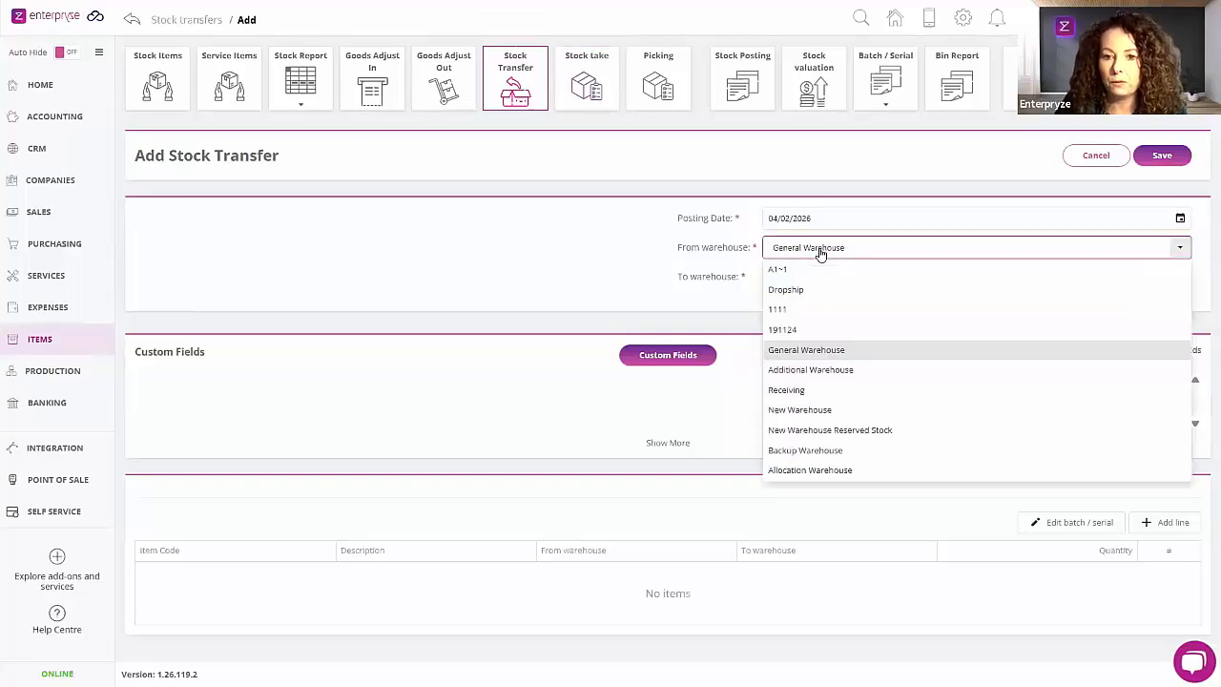
pyautogui.click(799, 390)
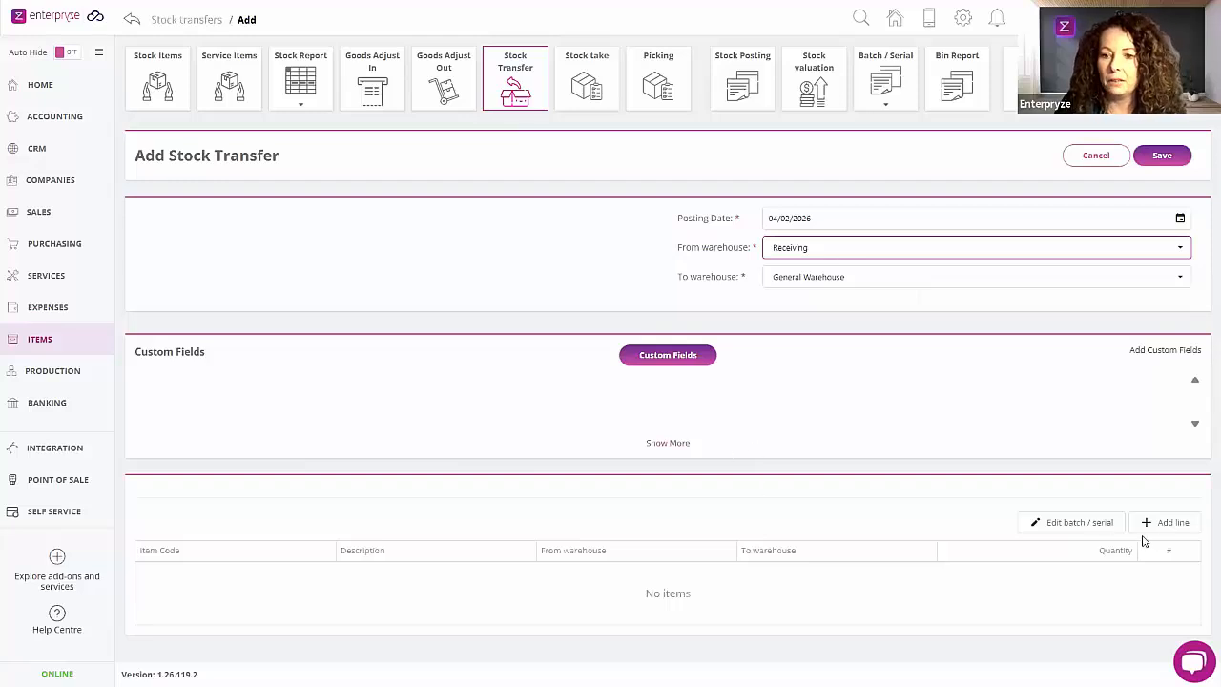
# Step: Add a Wheel line with quantity 1 from Receiving to General Warehouse, reviewing the current and after-transfer stock before saving the line
pyautogui.click(1172, 524)
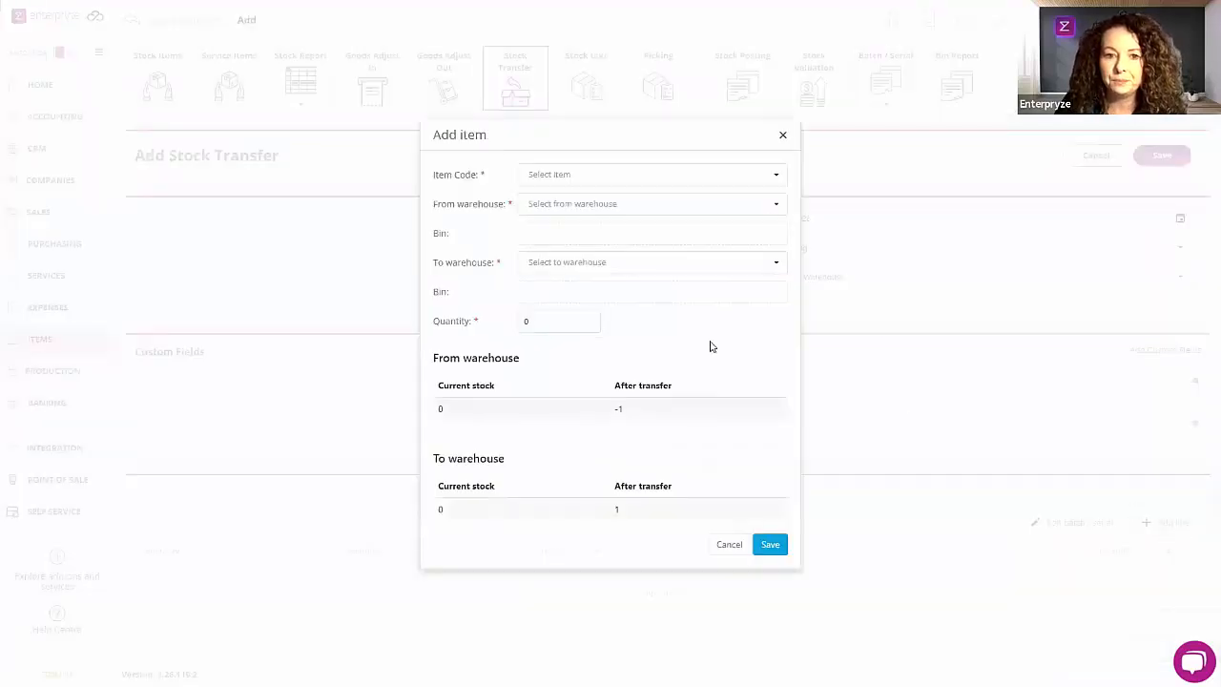
pyautogui.click(540, 177)
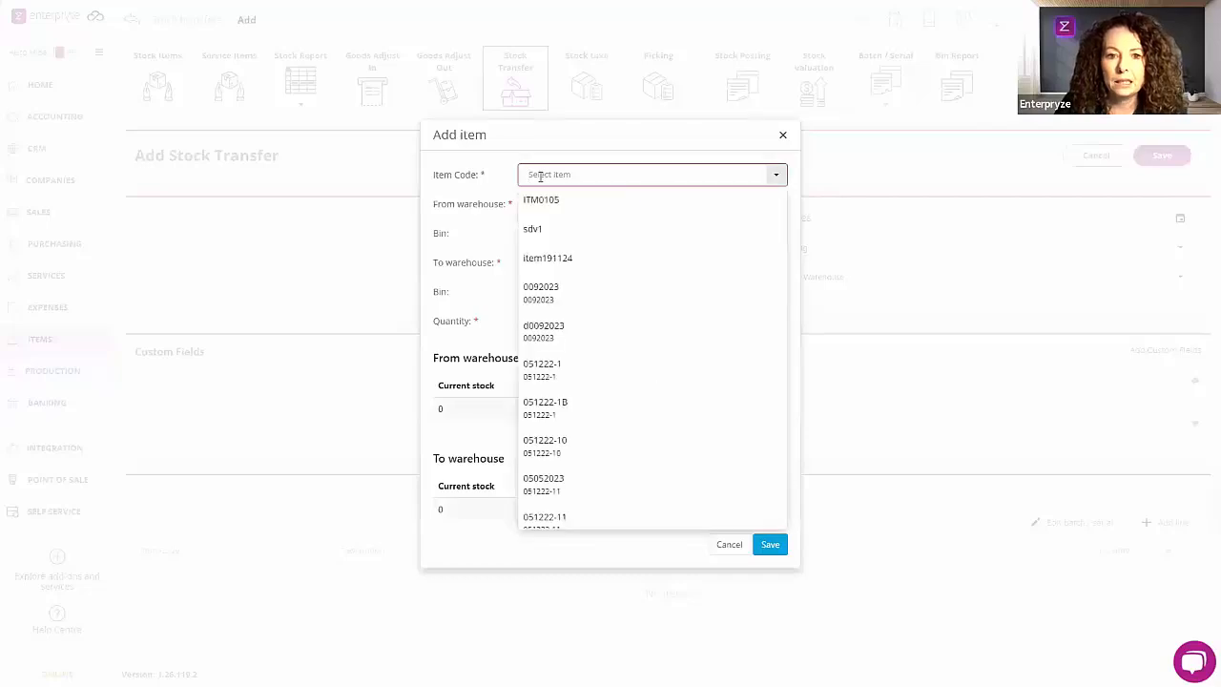
pyautogui.write('WHE')
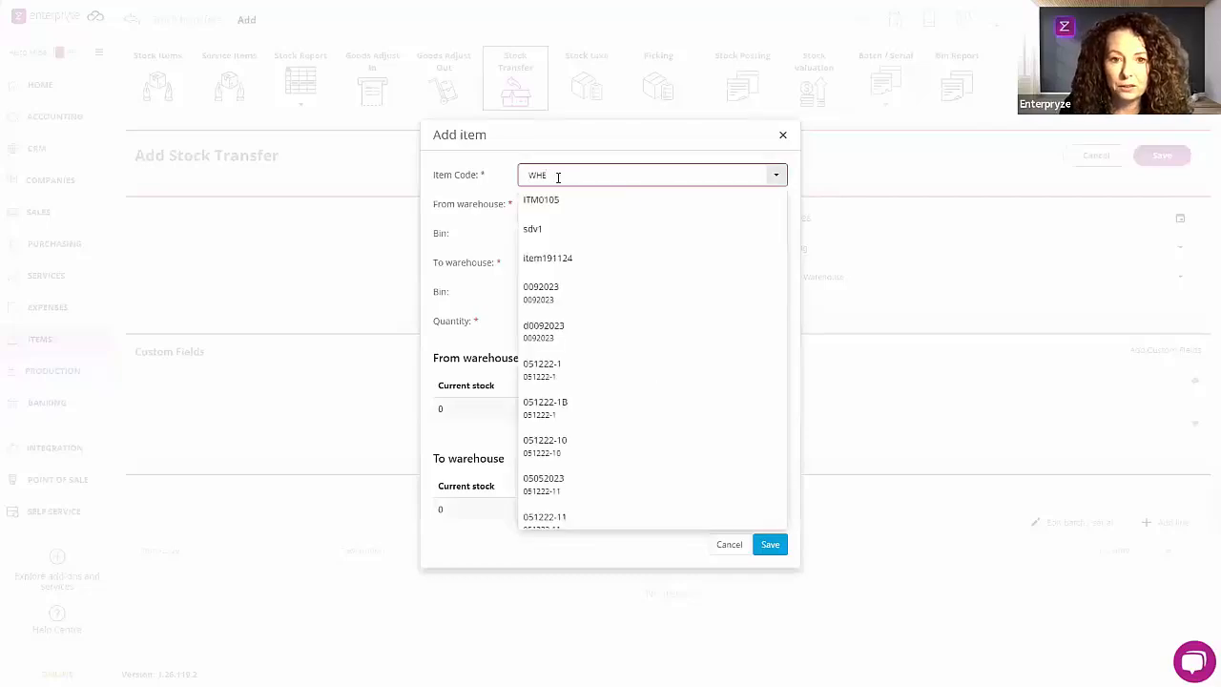
pyautogui.click(559, 202)
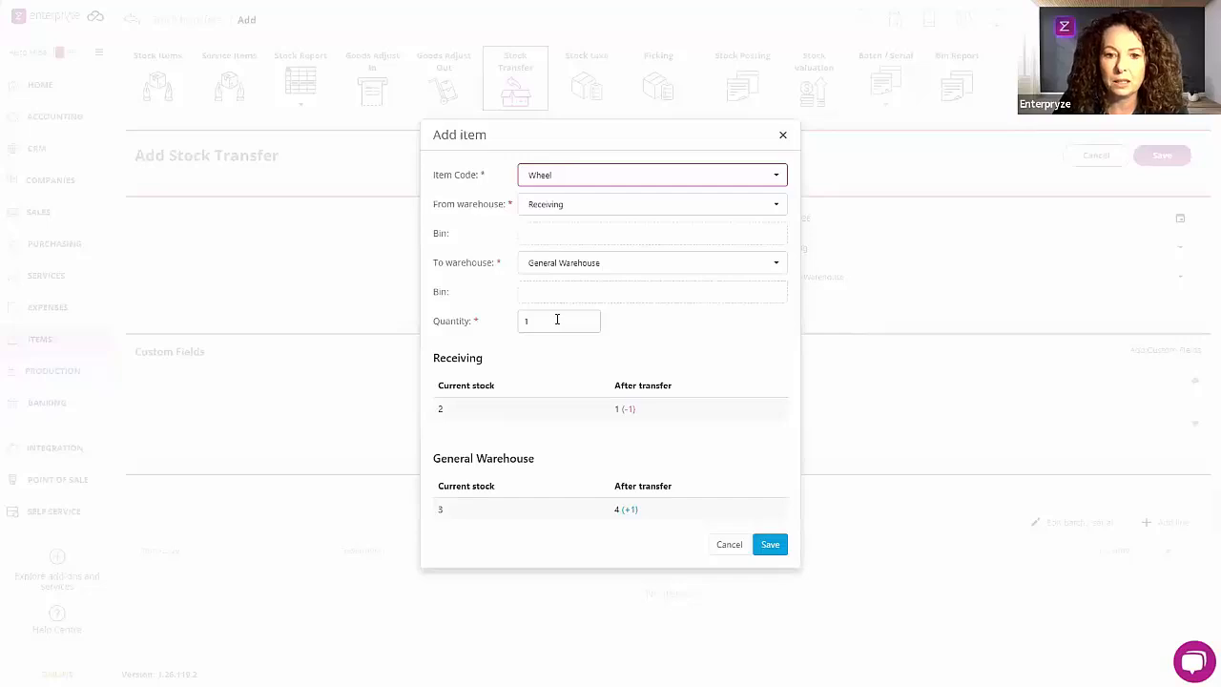
pyautogui.moveTo(557, 319); pyautogui.dragTo(512, 327)
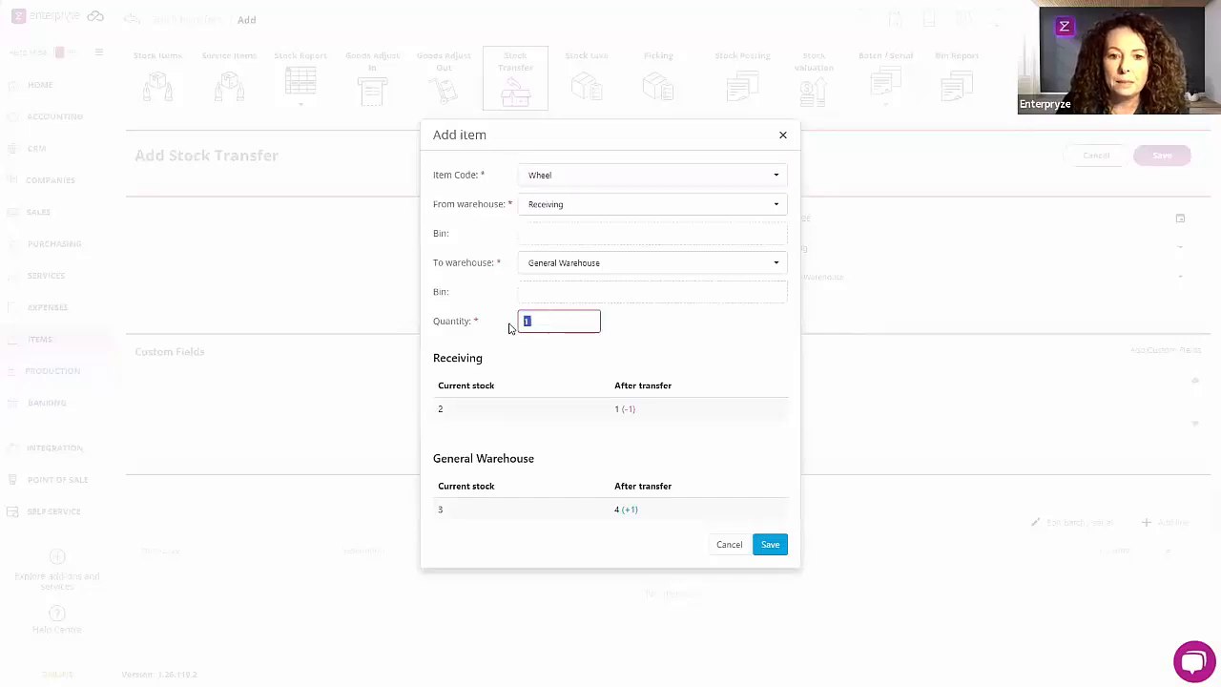
pyautogui.press('Tab')
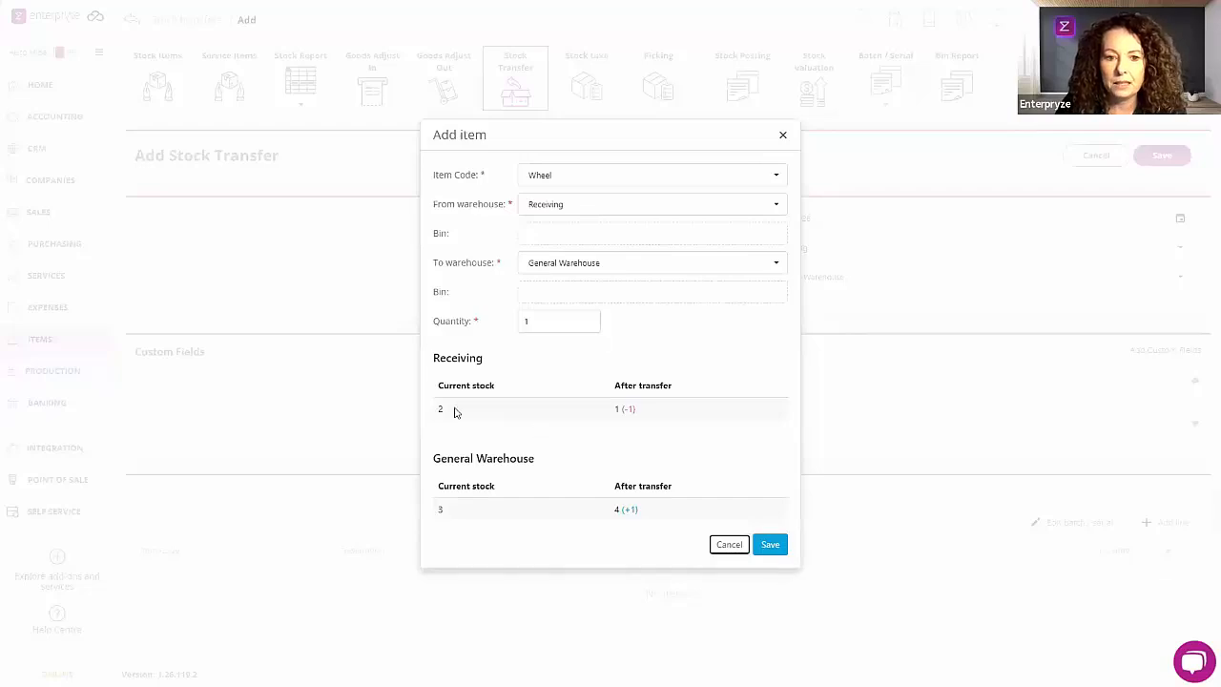
pyautogui.moveTo(498, 368); pyautogui.dragTo(455, 420)
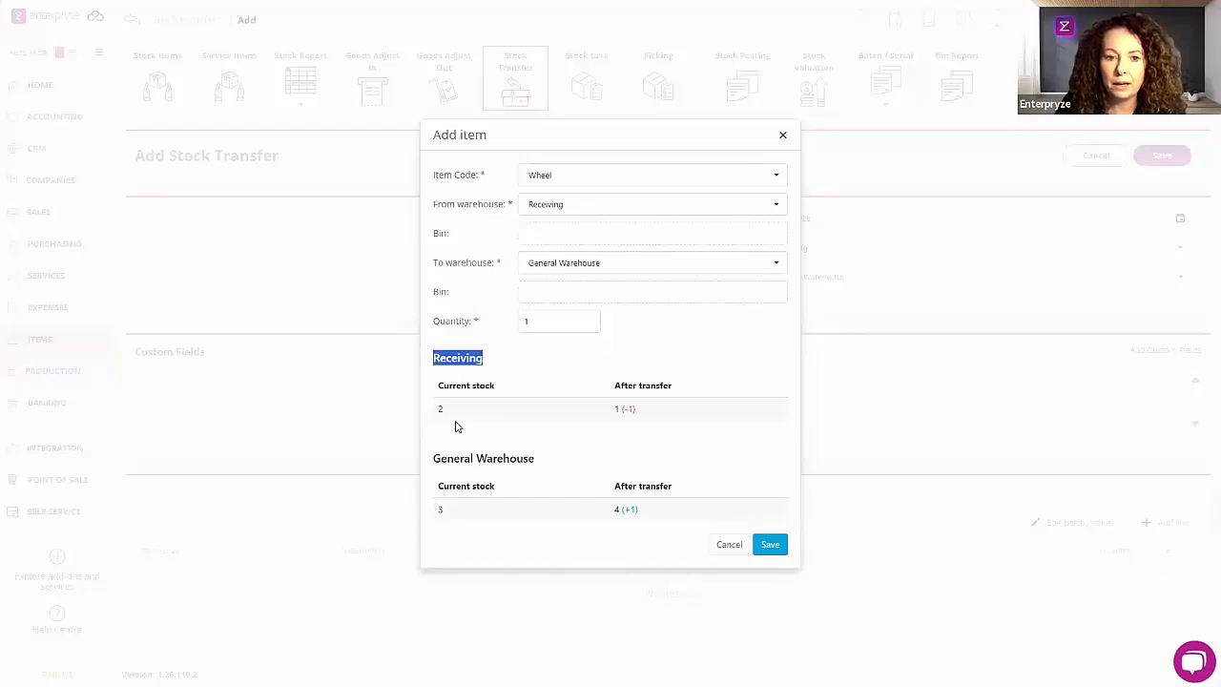
pyautogui.click(453, 415)
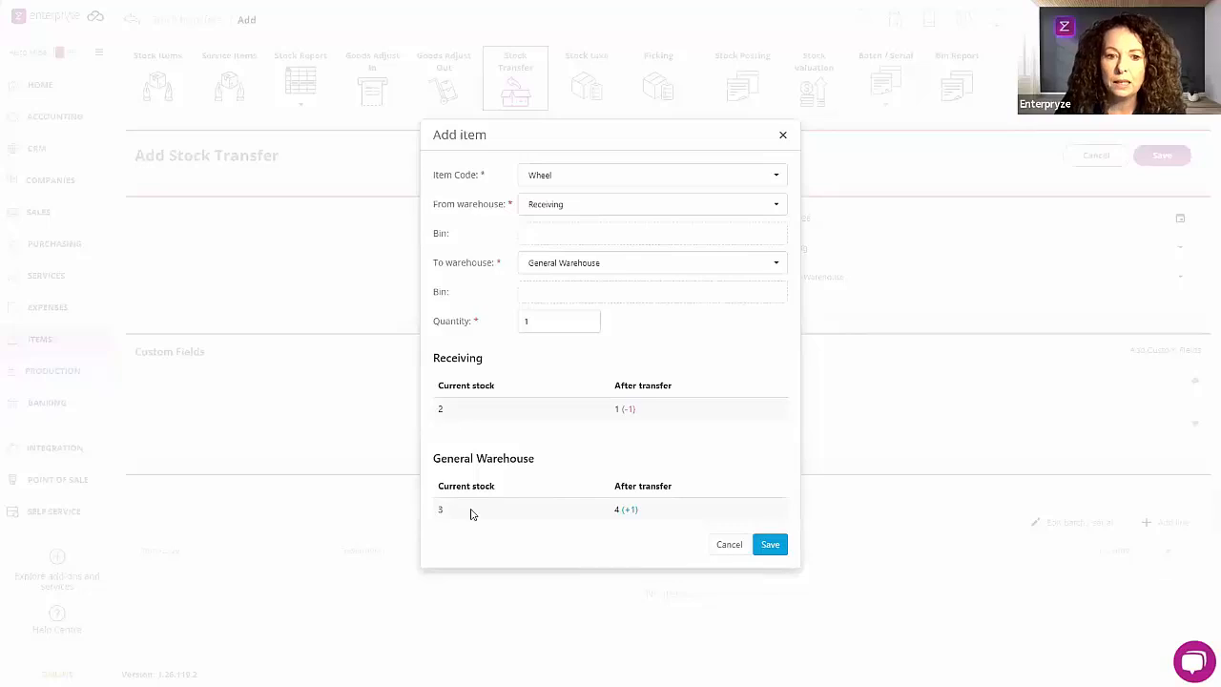
pyautogui.click(771, 545)
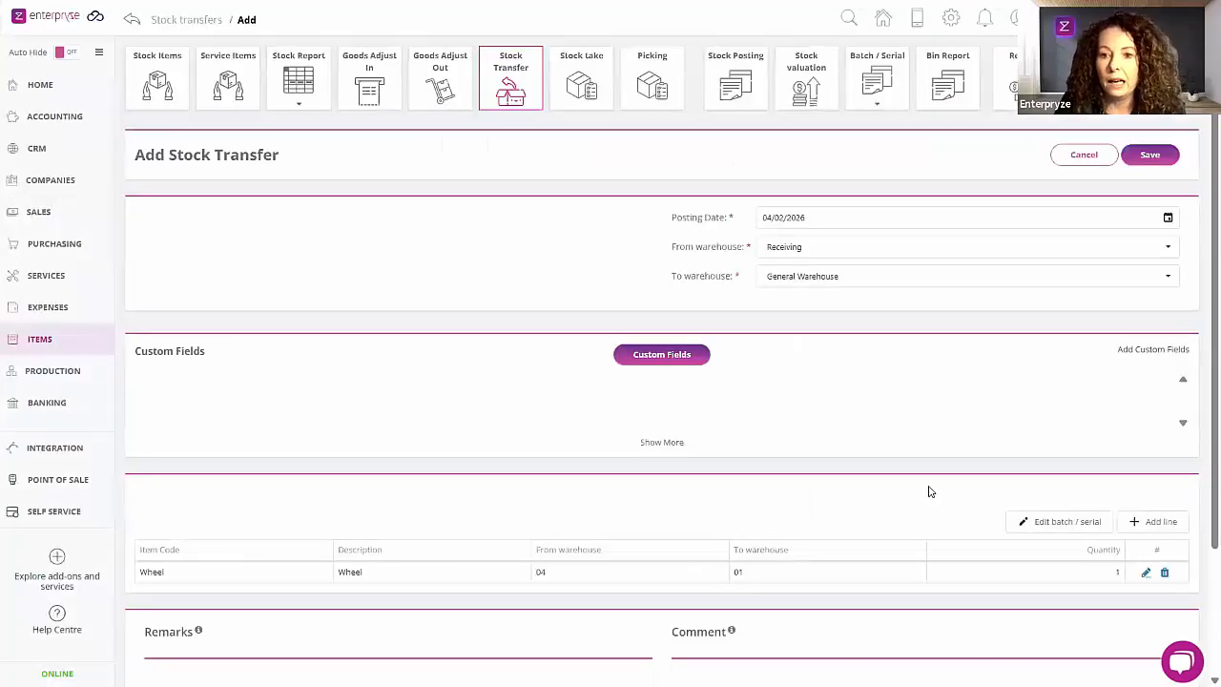
# Step: Save the stock transfer and open its linked journal to check the postings
pyautogui.click(1165, 157)
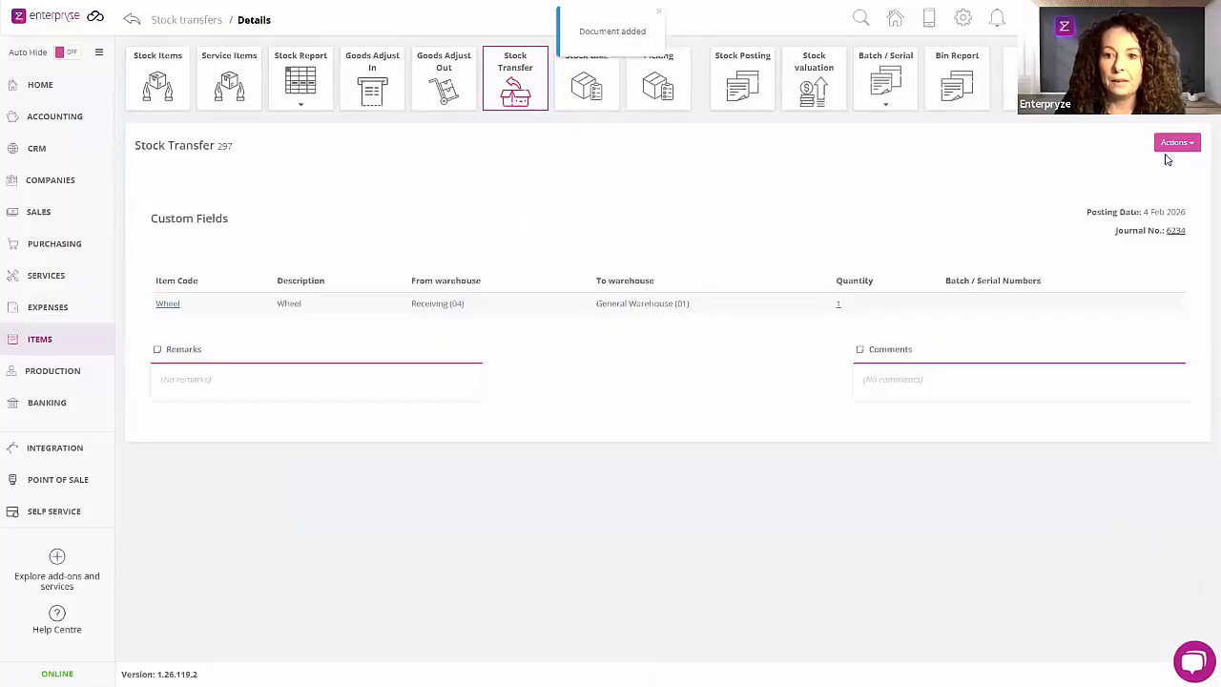
pyautogui.click(1176, 232)
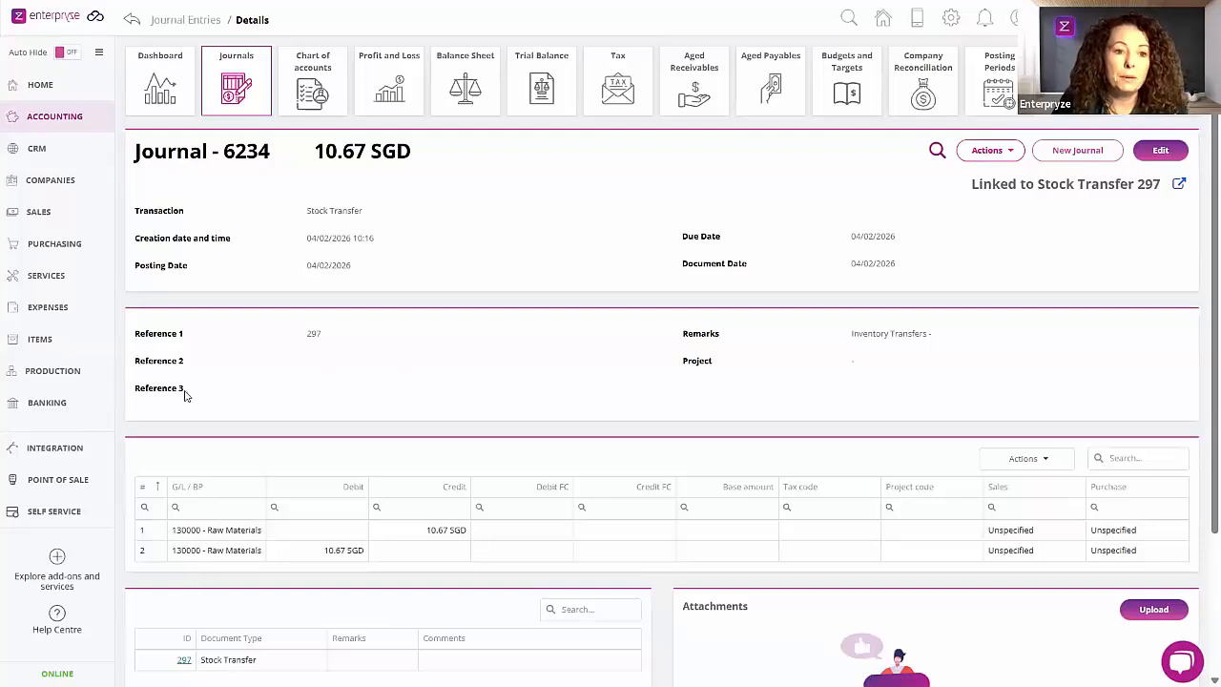
# Step: Return to Items, then open the Notification Center settings and examine the Pending Stock Count option under Items
pyautogui.click(76, 343)
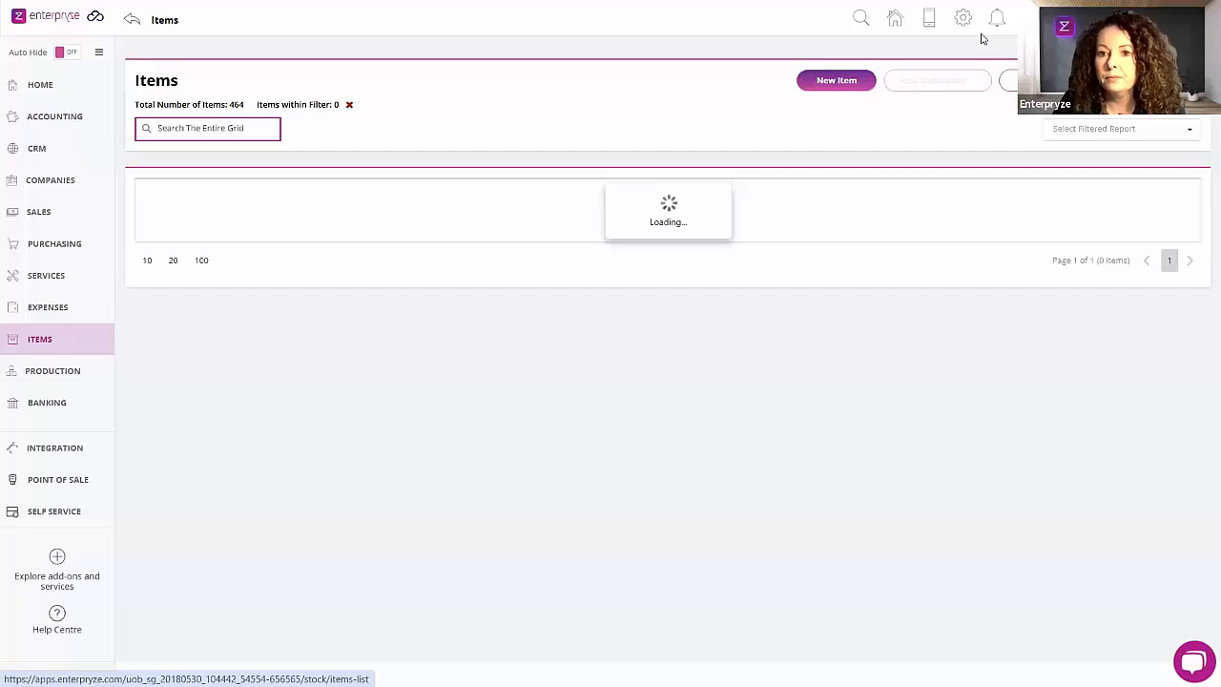
pyautogui.click(906, 62)
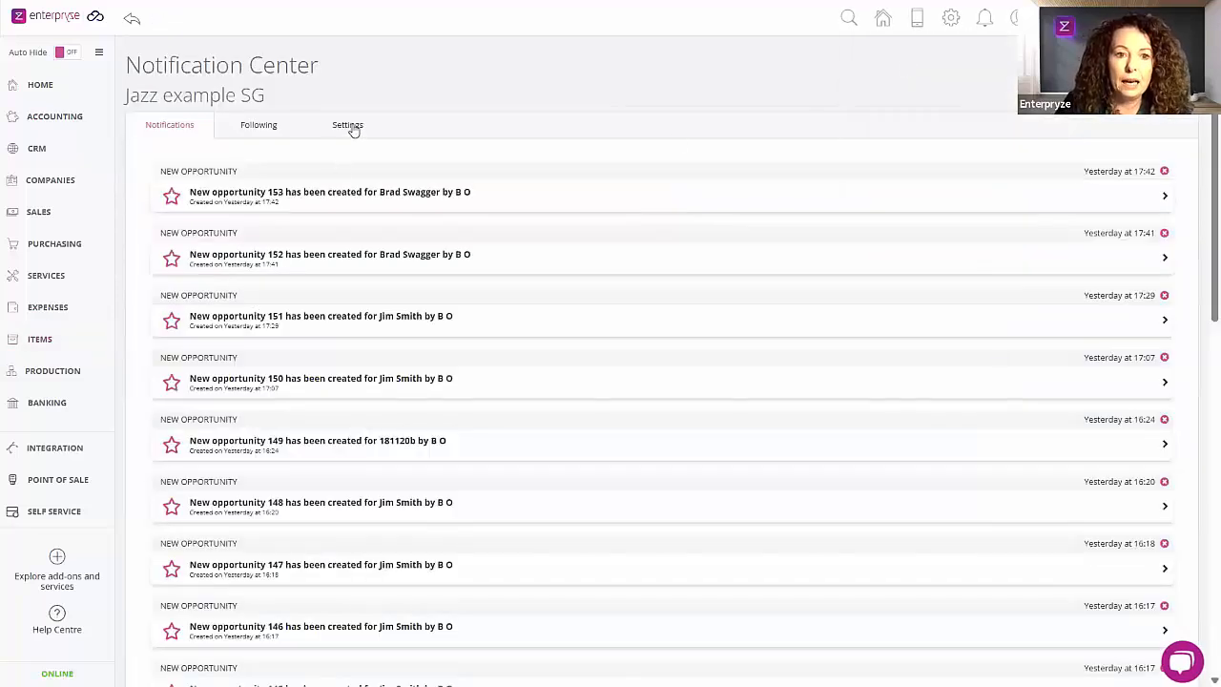
pyautogui.click(349, 129)
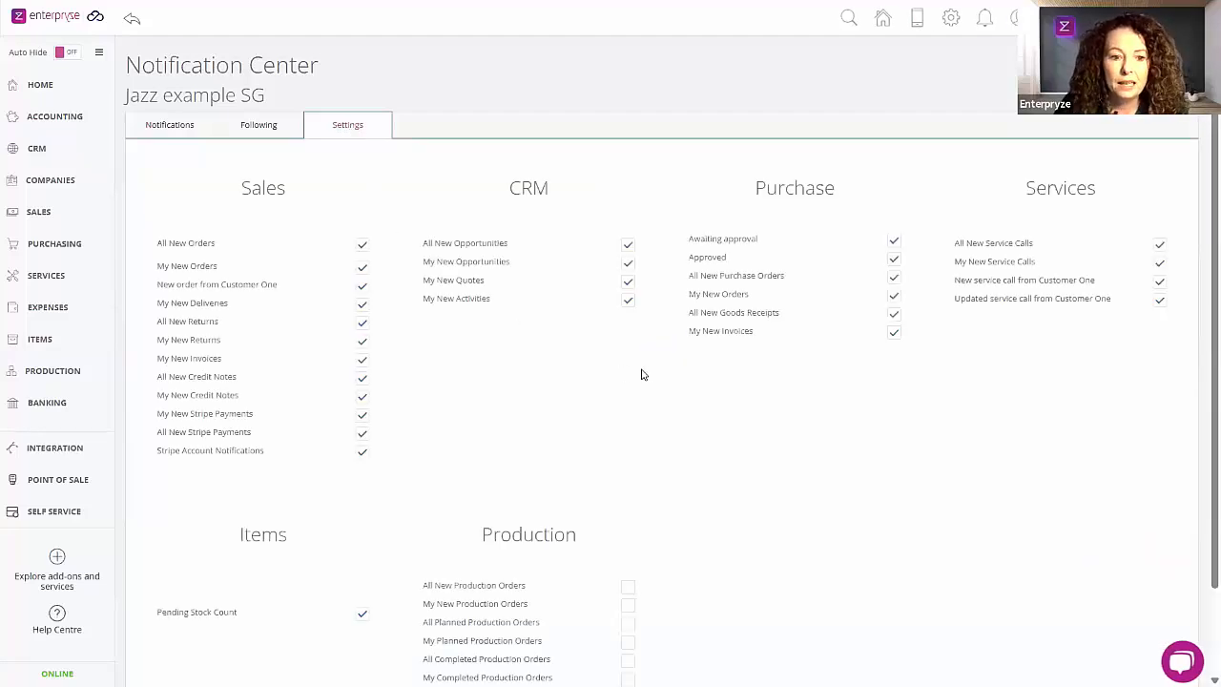
pyautogui.scroll(-1, 642, 375)
pyautogui.scroll(-1, 641, 375)
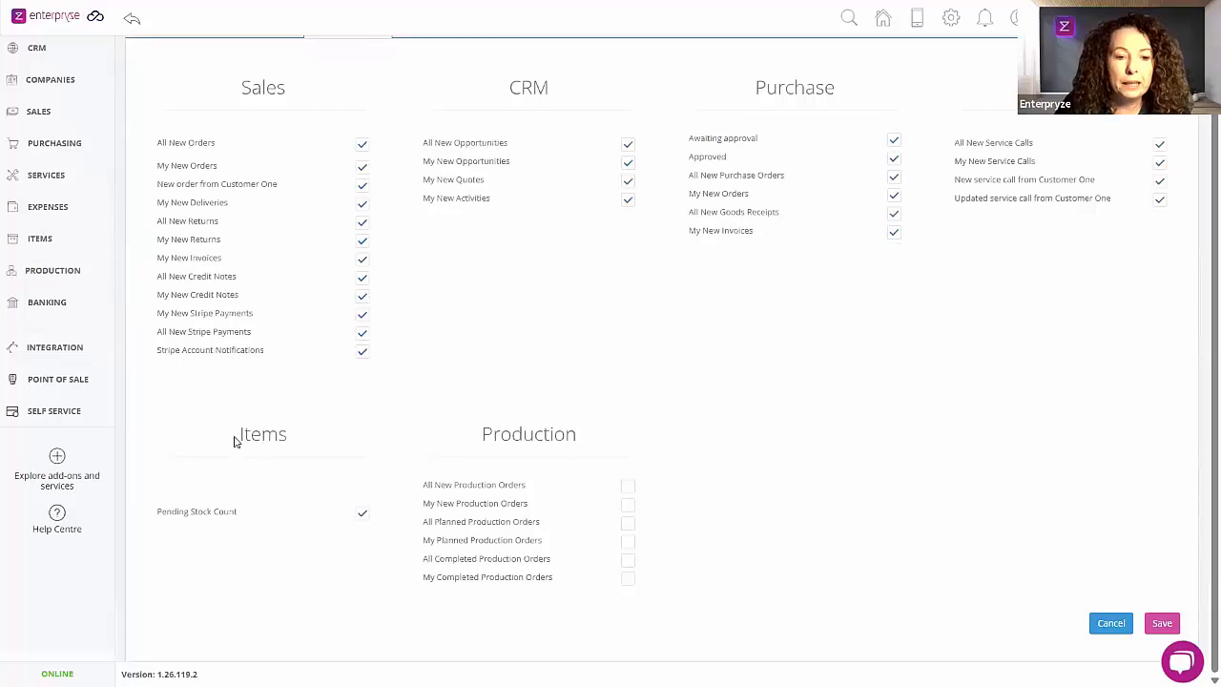
pyautogui.doubleClick(313, 442)
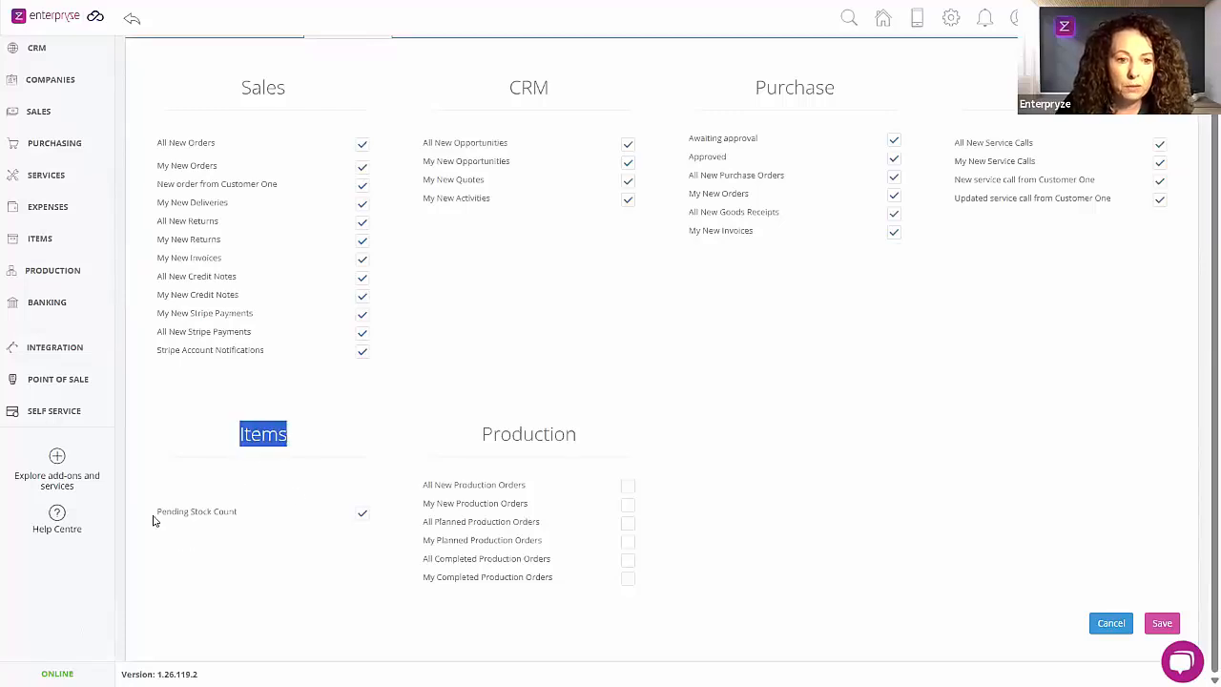
pyautogui.tripleClick(215, 511)
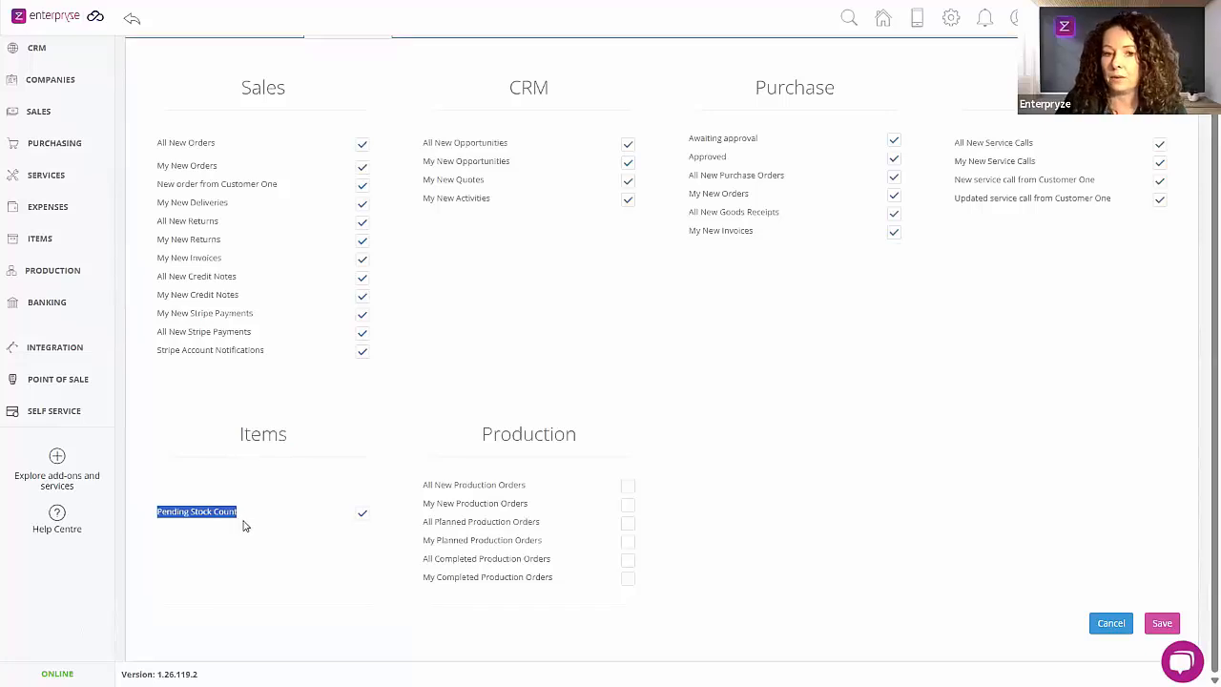
# Step: Leave the notification settings and open the Items stock take for General Warehouse
pyautogui.click(305, 570)
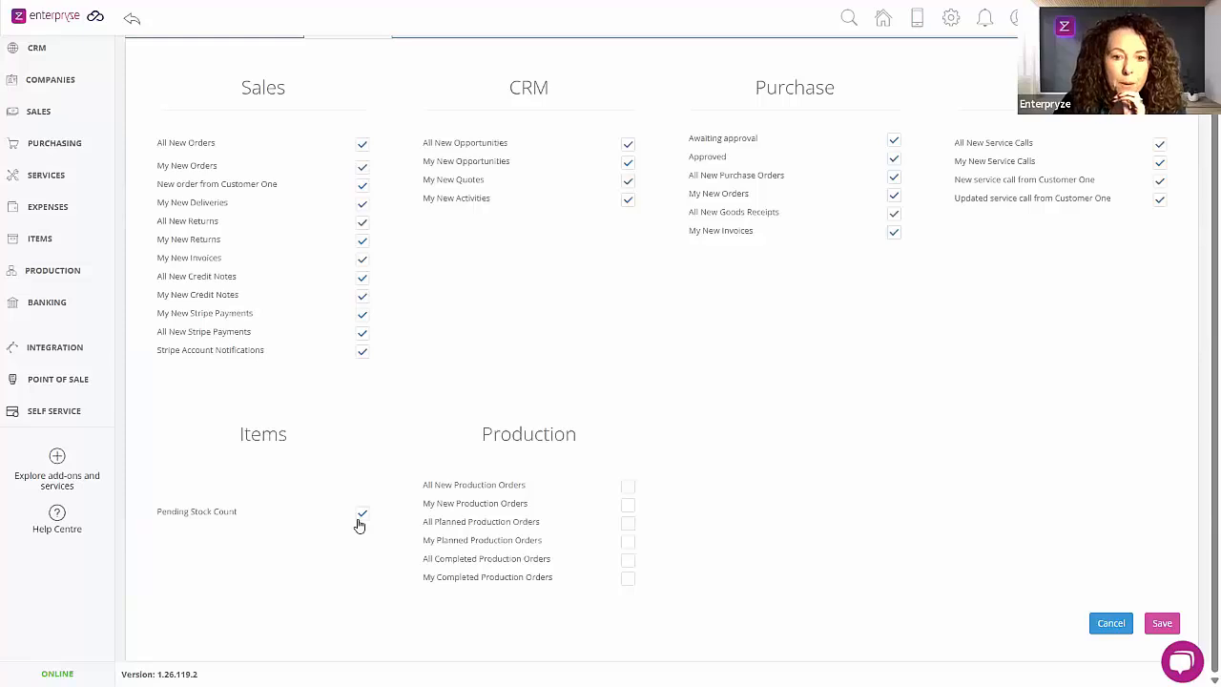
pyautogui.scroll(2, 356, 524)
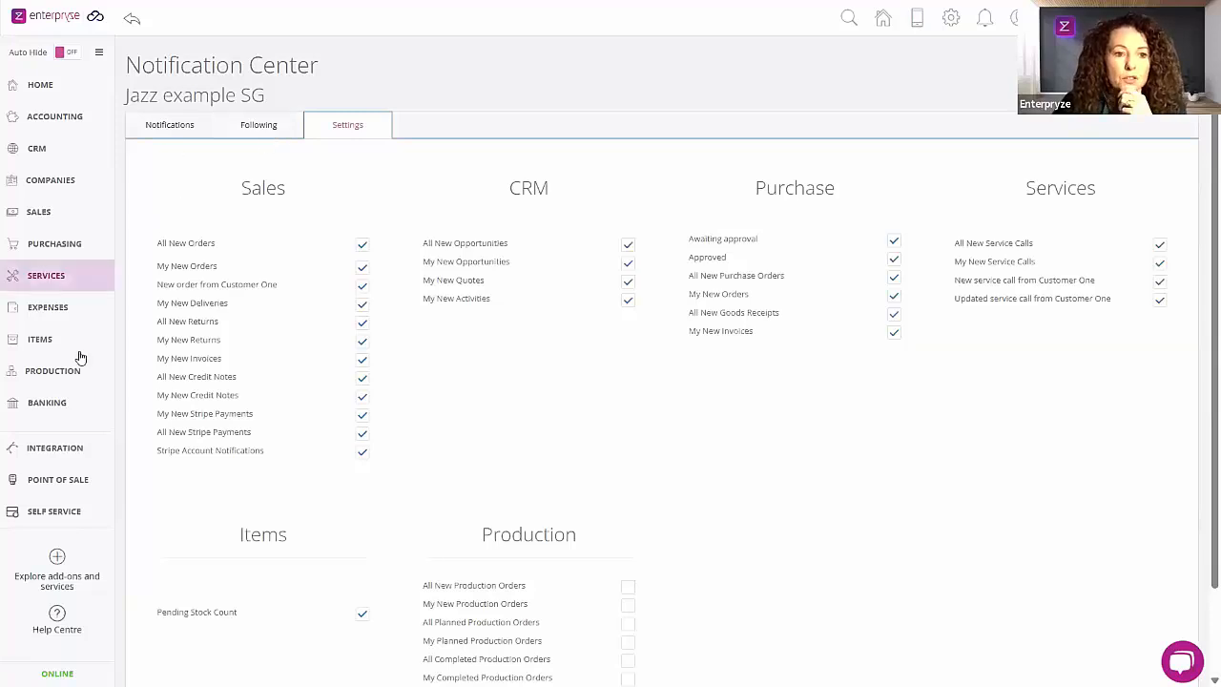
pyautogui.click(48, 345)
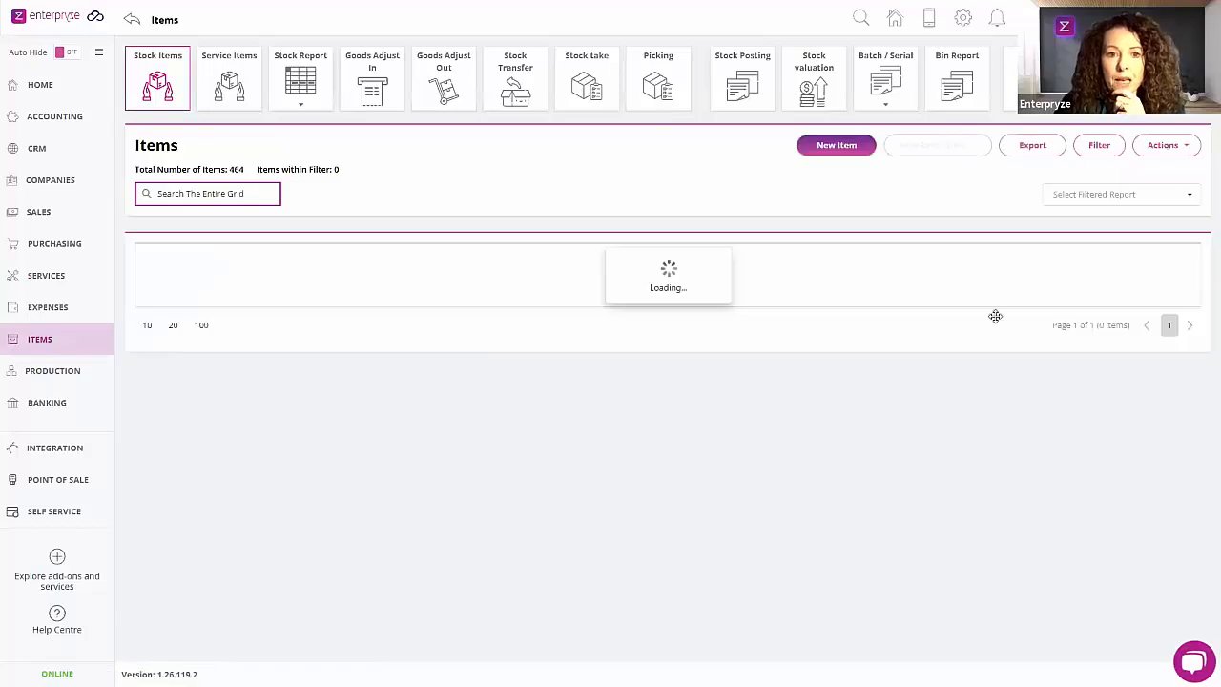
pyautogui.click(586, 82)
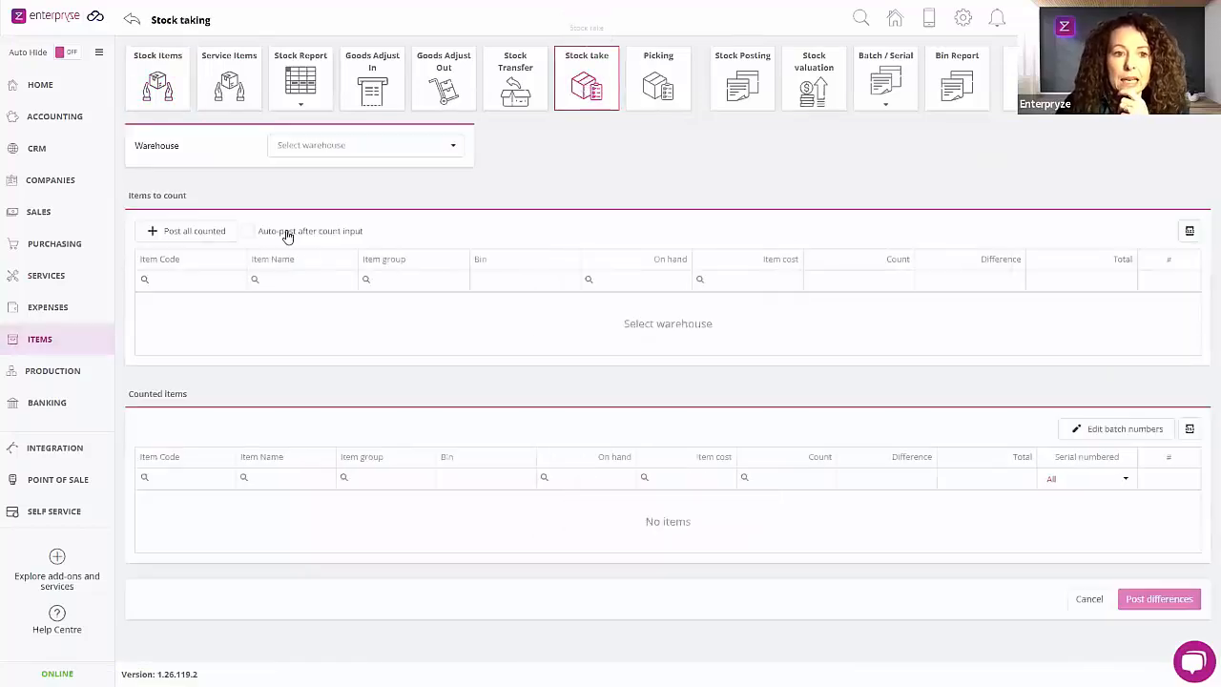
pyautogui.click(332, 152)
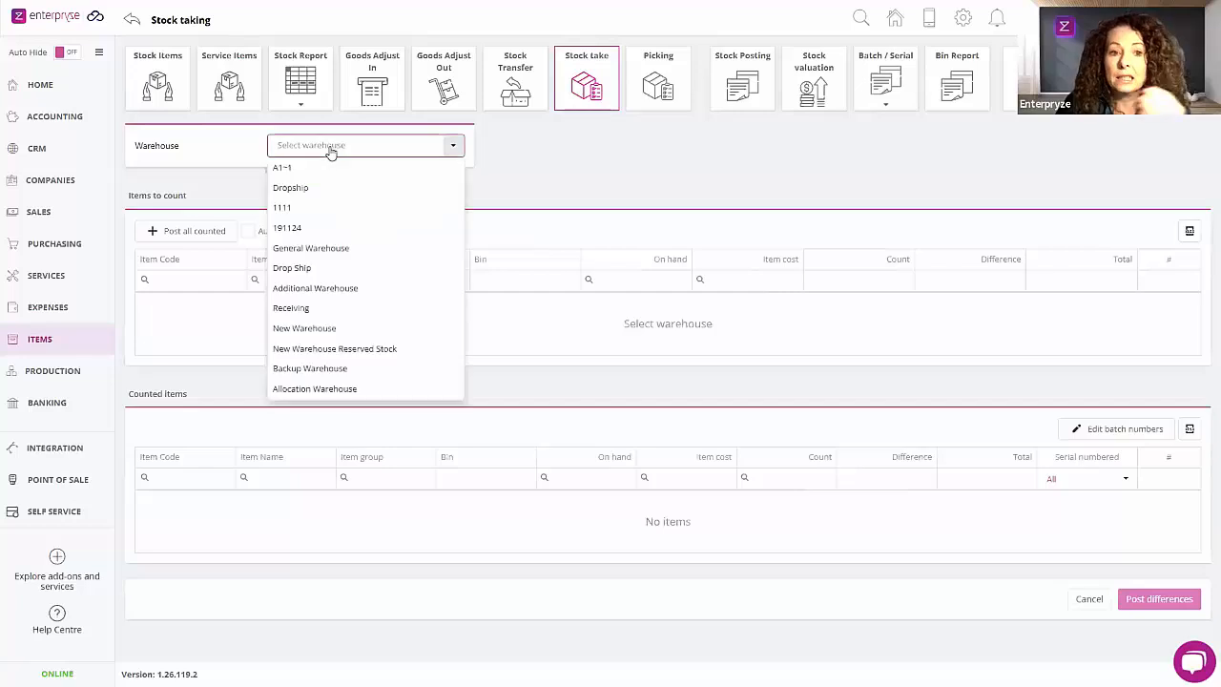
pyautogui.click(334, 254)
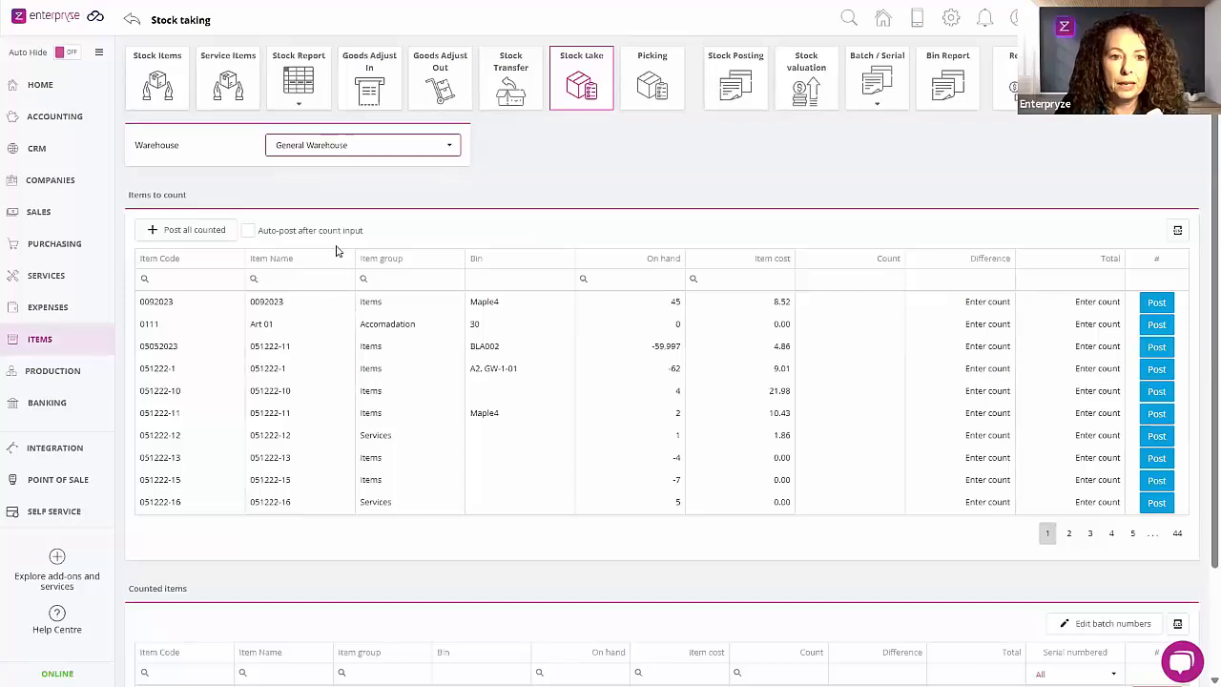
# Step: Enable auto-posting after count input and filter the items to count by item group BIKE
pyautogui.click(249, 232)
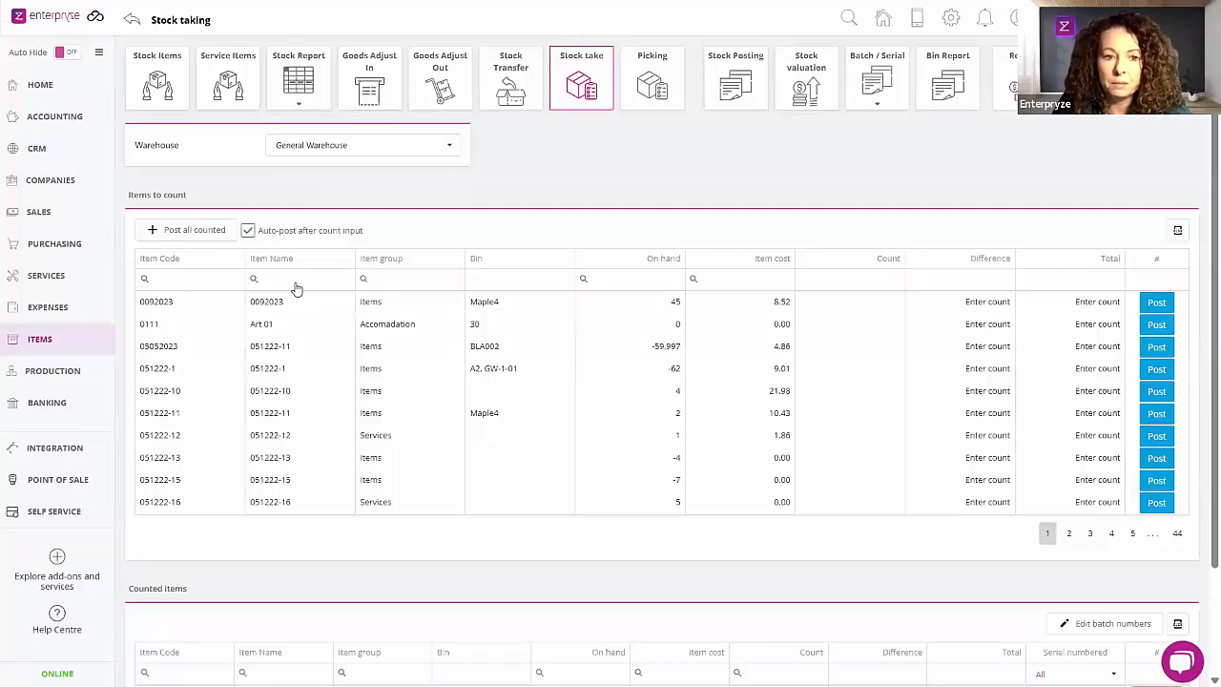
pyautogui.scroll(-2, 327, 346)
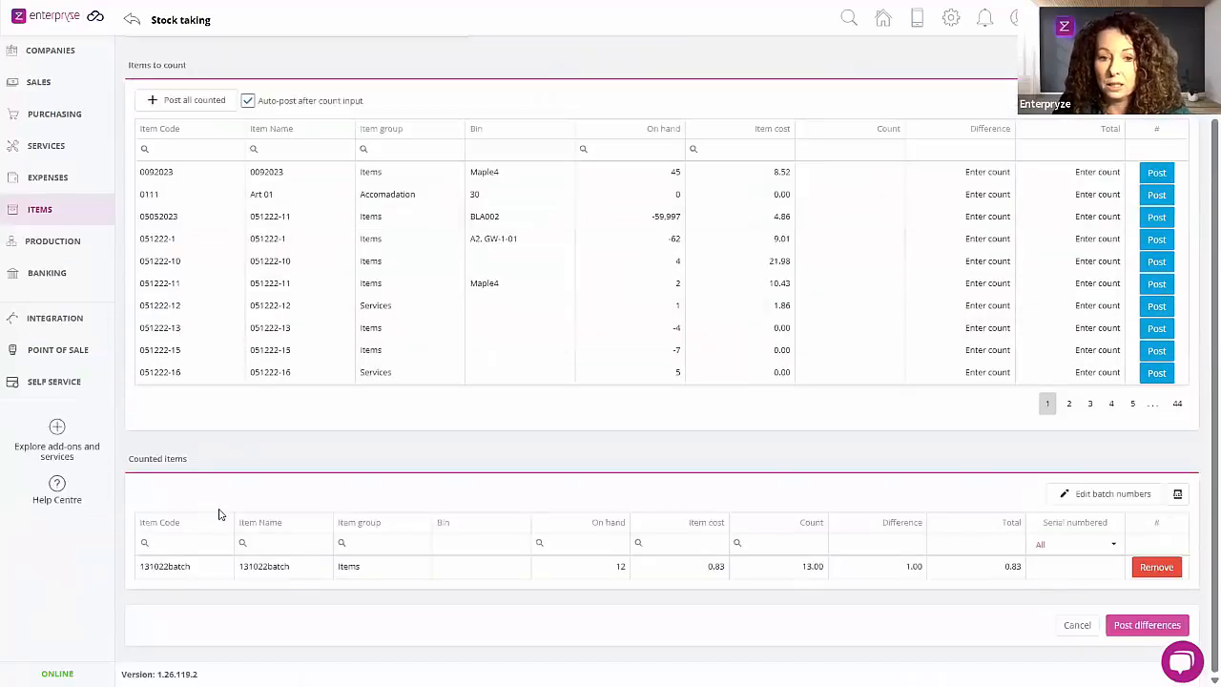
pyautogui.scroll(2, 210, 401)
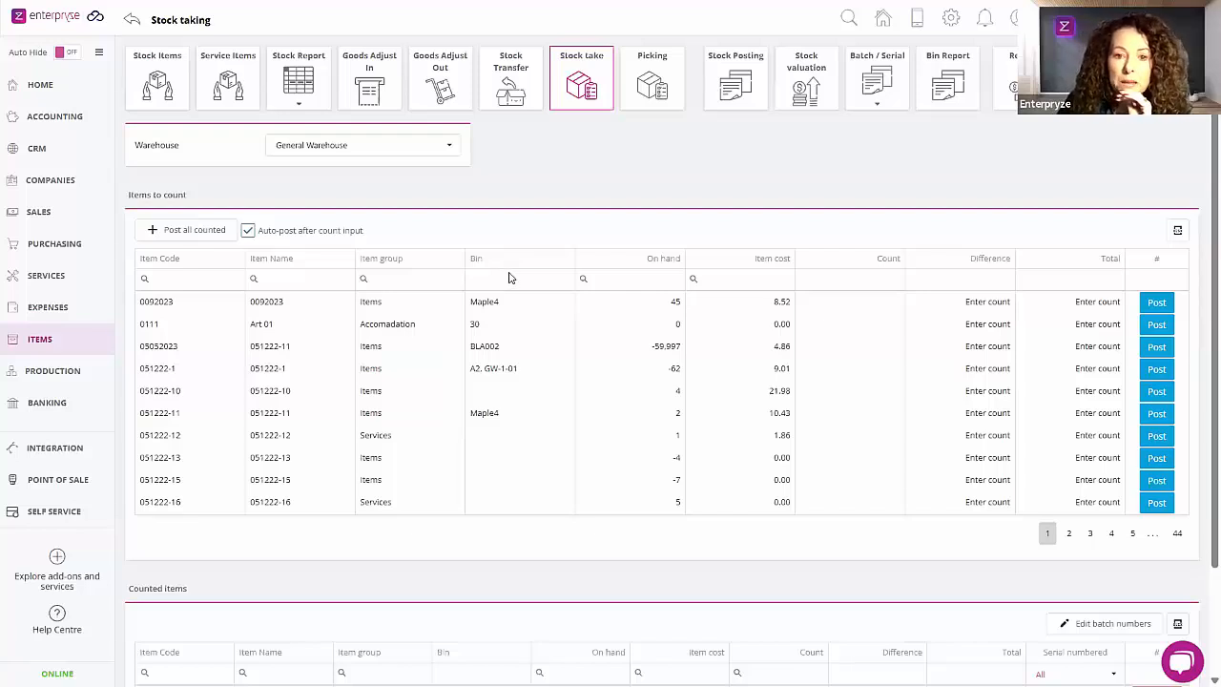
pyautogui.click(397, 280)
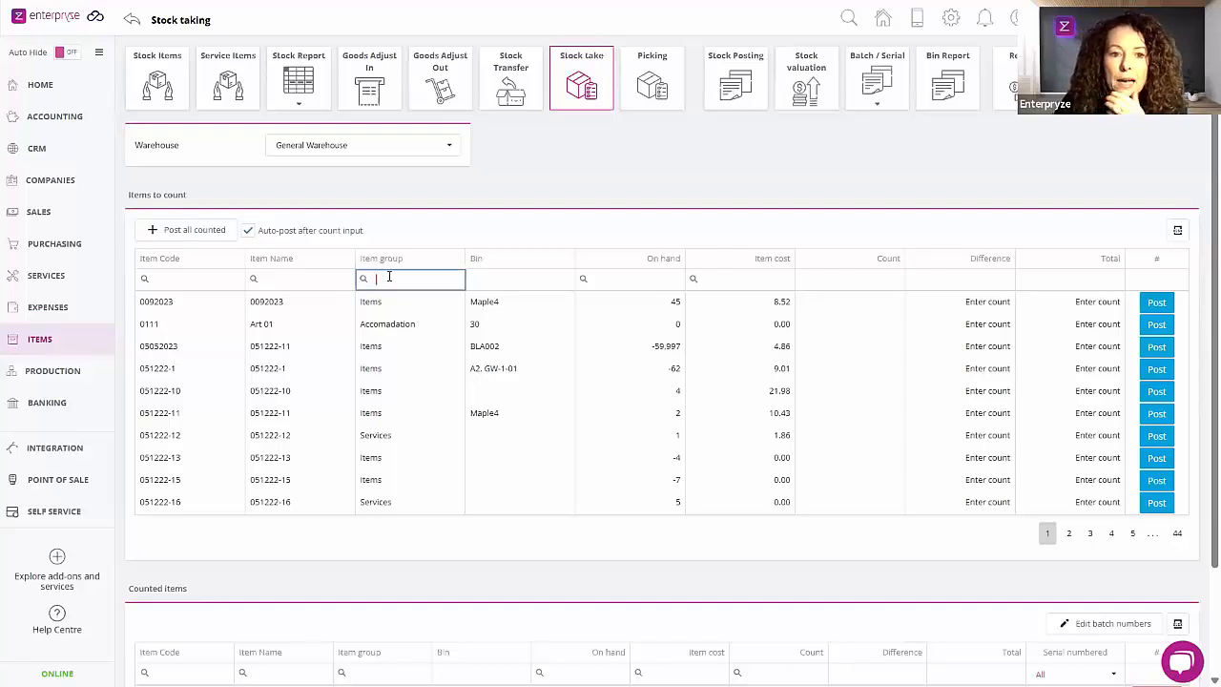
pyautogui.moveTo(363, 278)
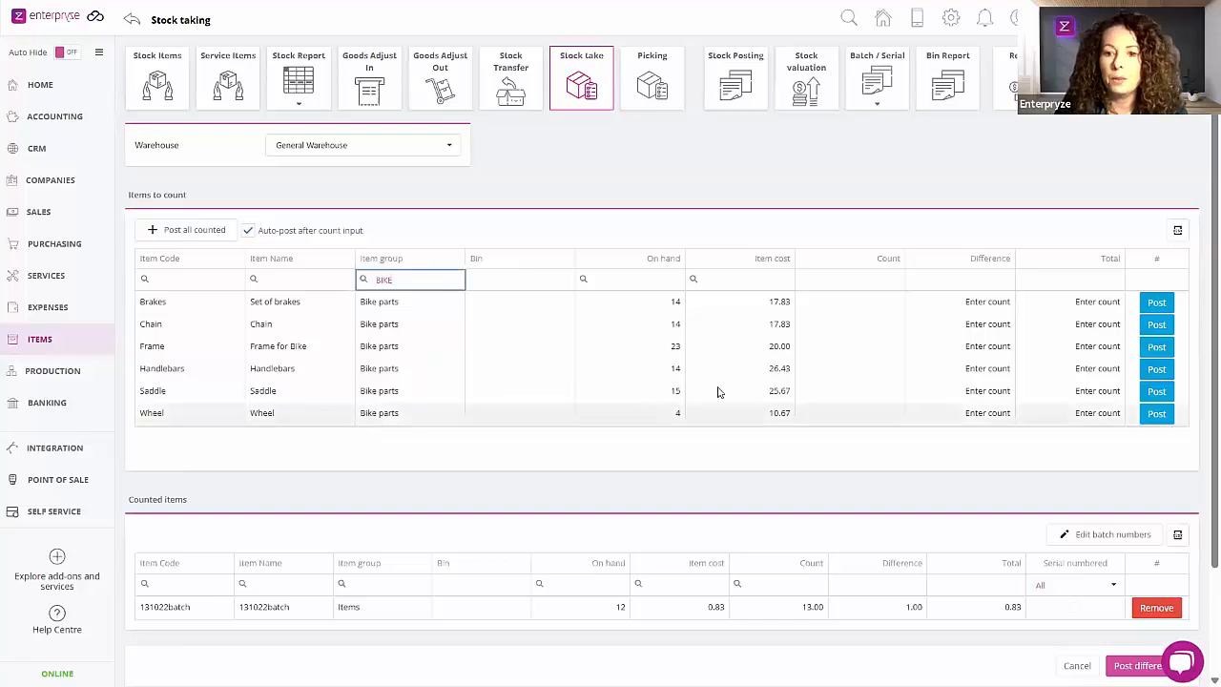
# Step: Examine the Wheel row's item cost and open its count for entry
pyautogui.click(978, 419)
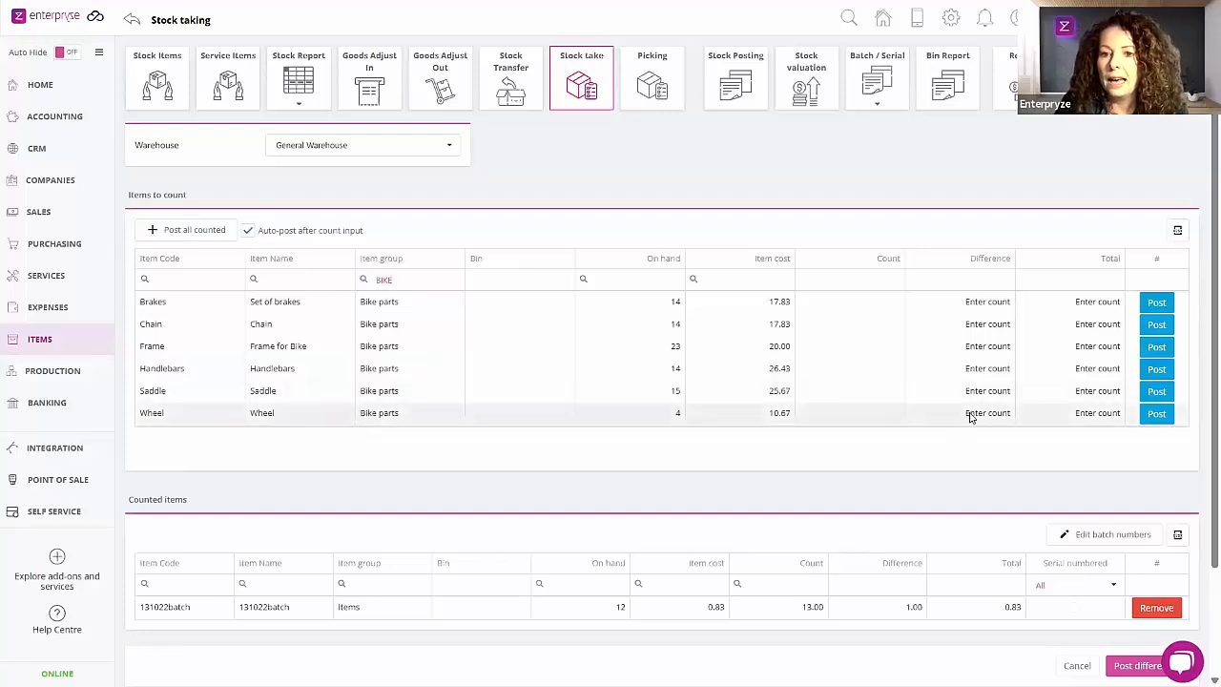
pyautogui.click(869, 416)
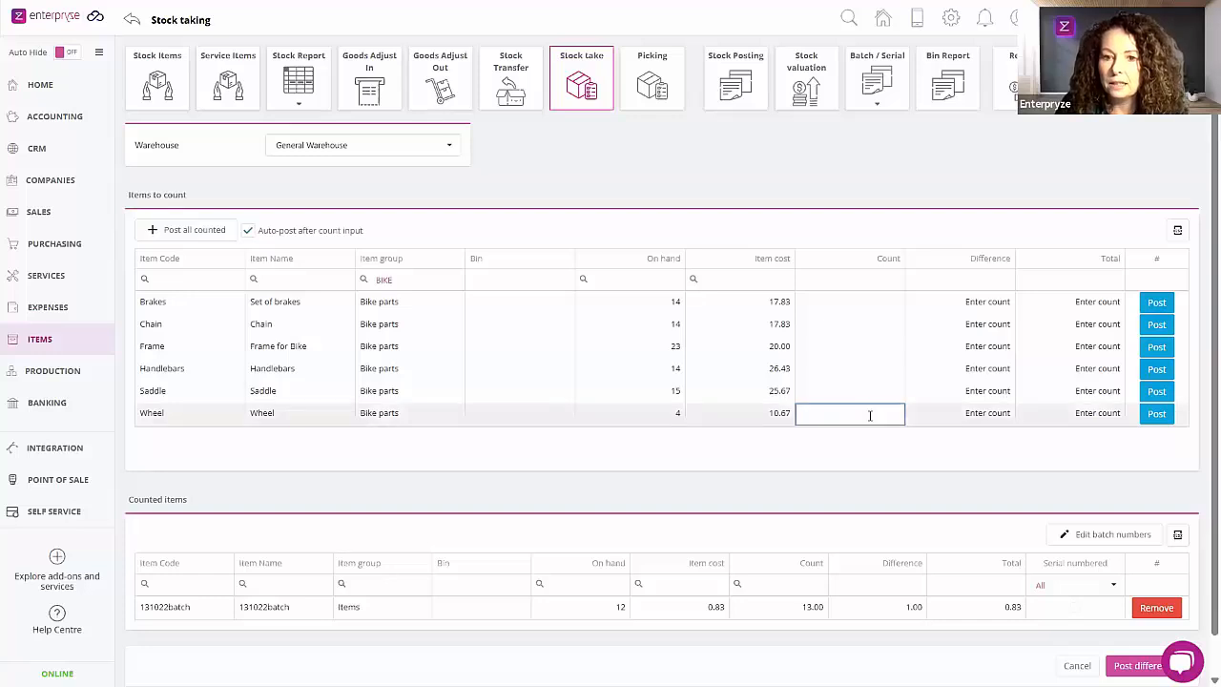
pyautogui.doubleClick(777, 417)
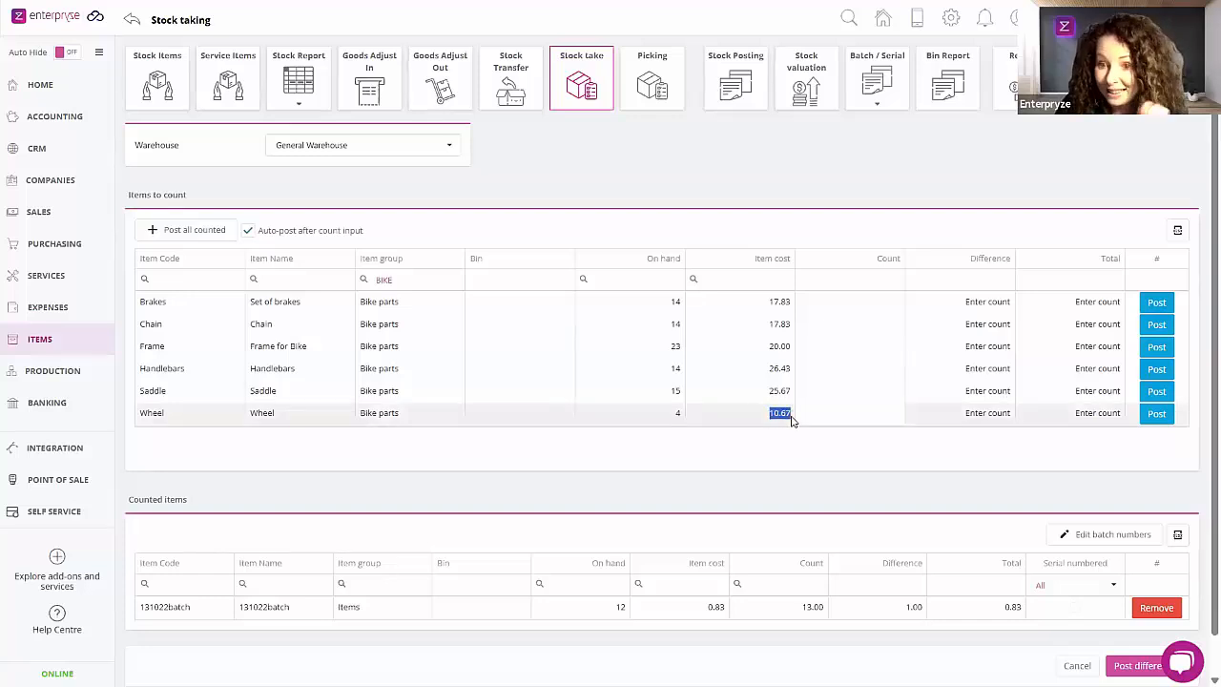
pyautogui.click(790, 421)
pyautogui.moveTo(769, 417); pyautogui.dragTo(794, 415)
pyautogui.click(855, 418)
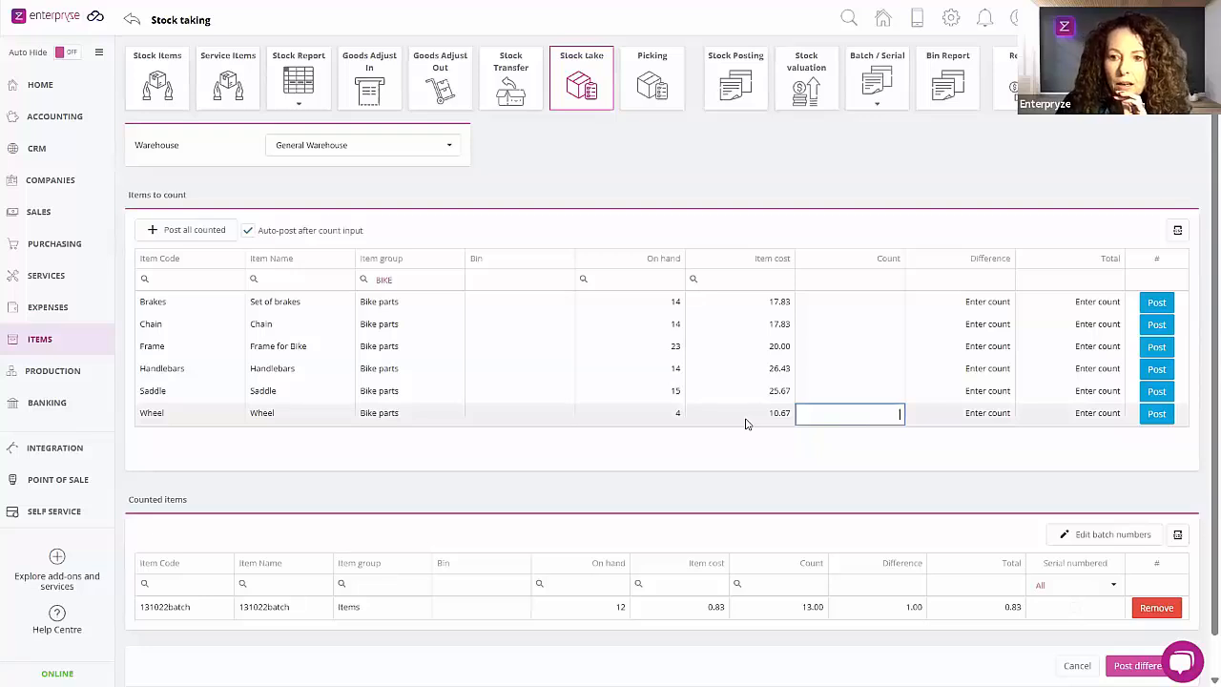
# Step: Open the Wheel item's details from Items and check its stock per warehouse
pyautogui.click(59, 351)
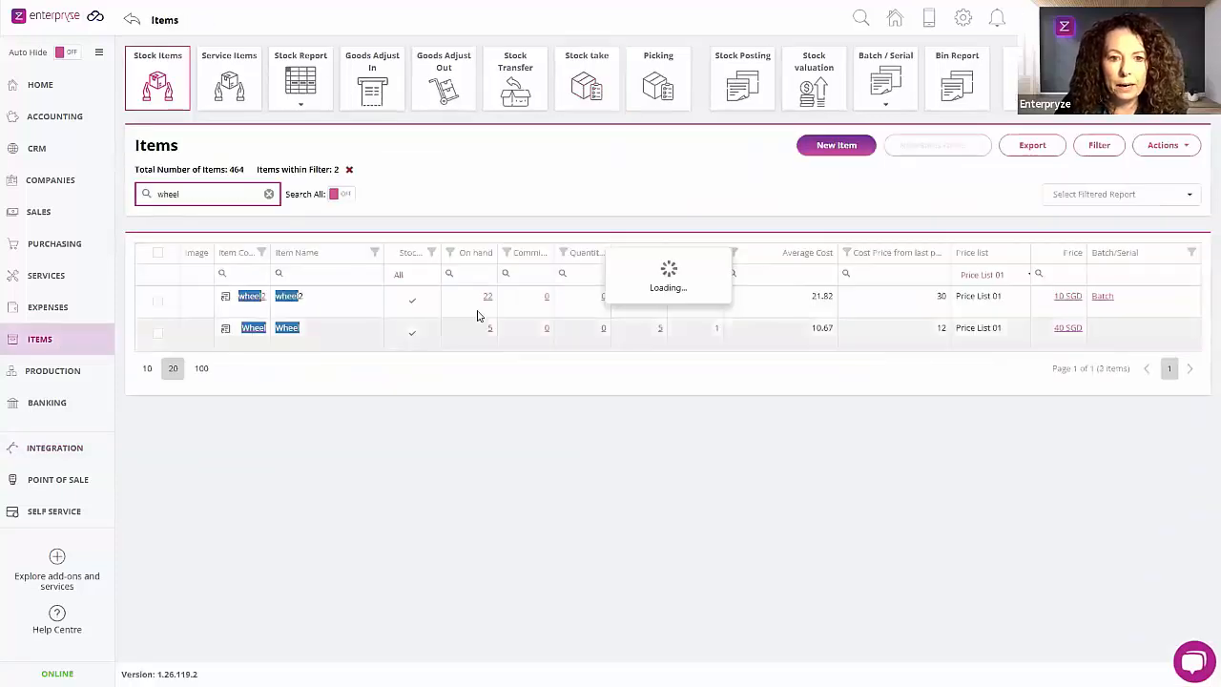
pyautogui.click(226, 329)
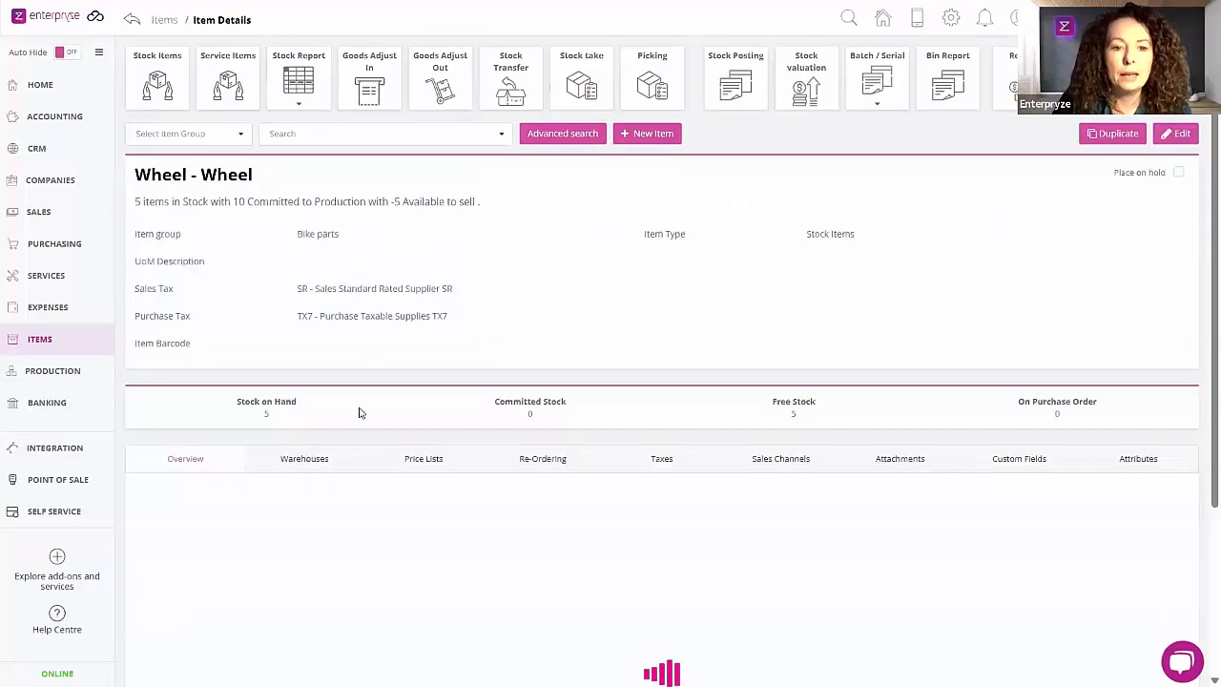
pyautogui.click(304, 464)
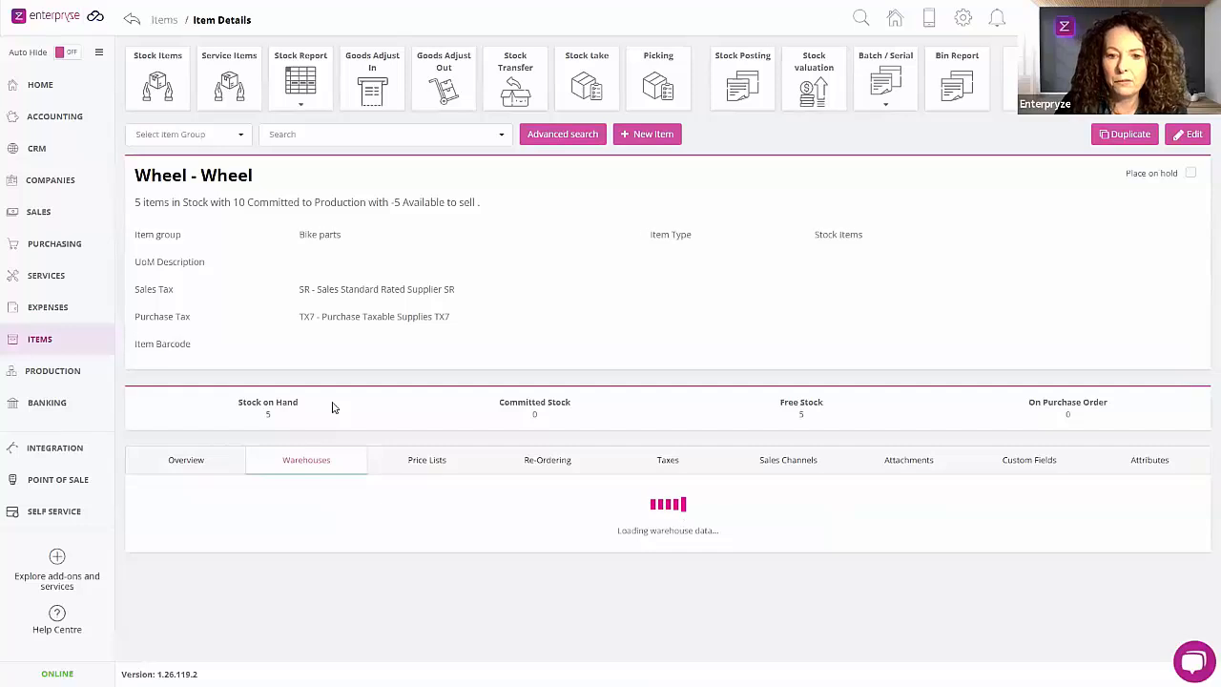
pyautogui.scroll(-3, 332, 407)
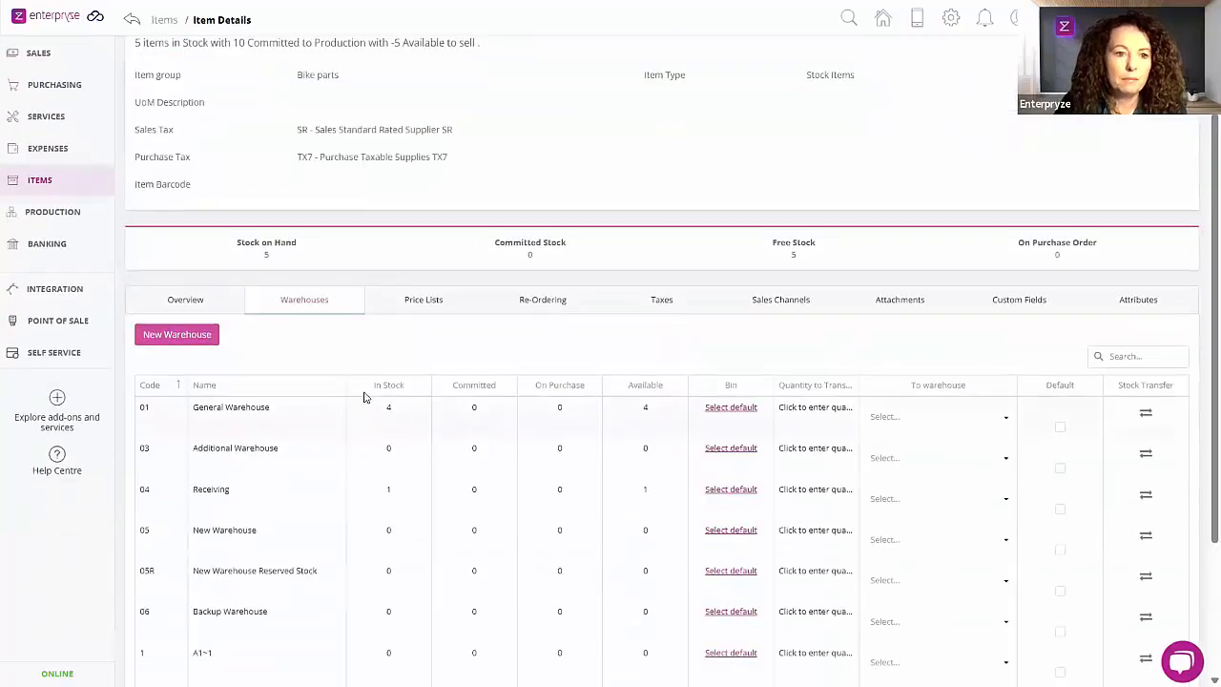
pyautogui.scroll(3, 364, 397)
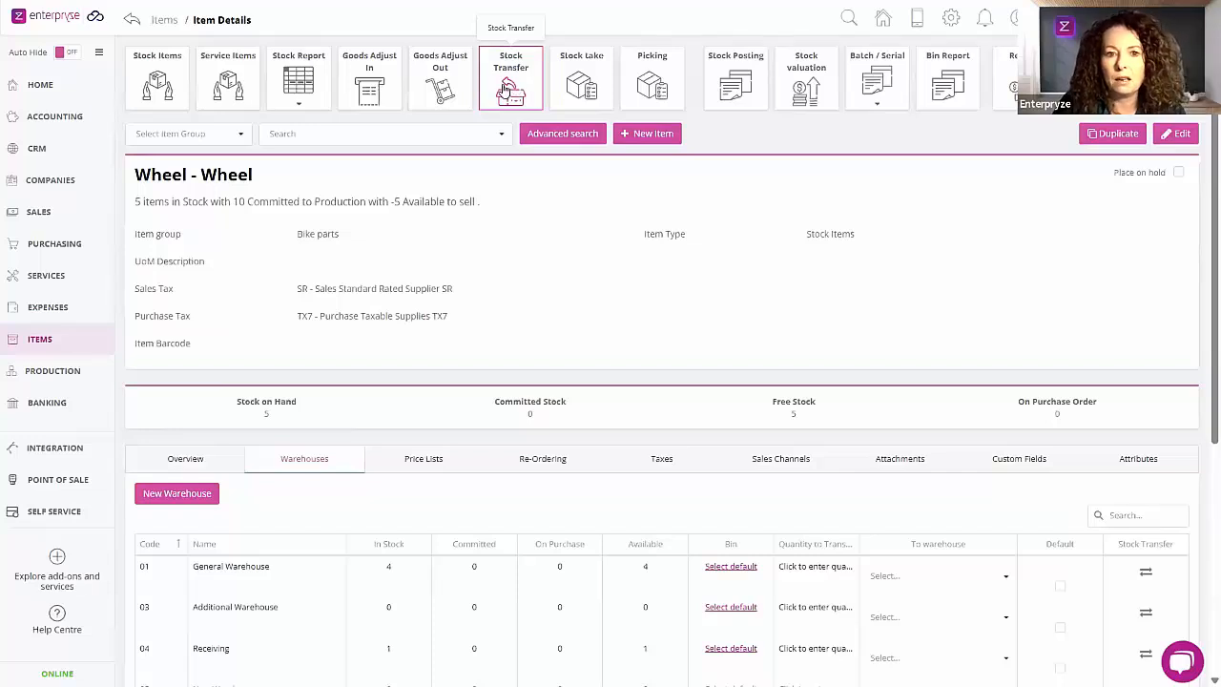
# Step: Reopen the stock take for General Warehouse, filter the item group by BIKE, and enable auto-posting after count input
pyautogui.click(566, 70)
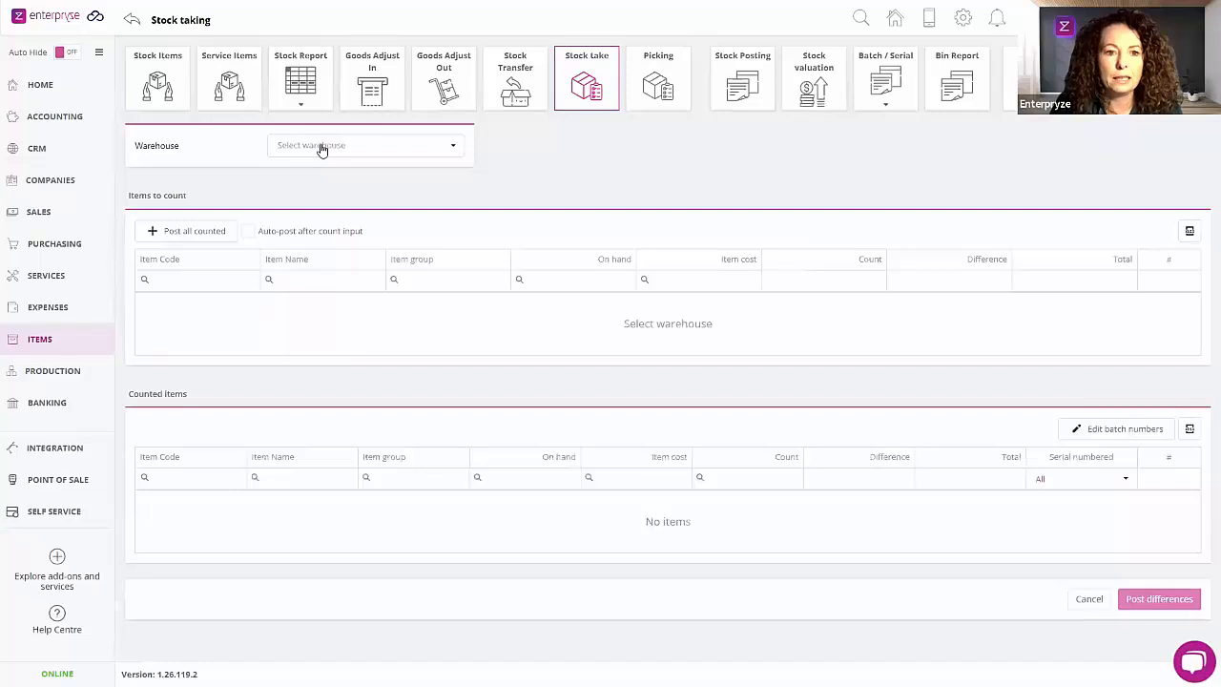
pyautogui.click(321, 149)
pyautogui.click(314, 248)
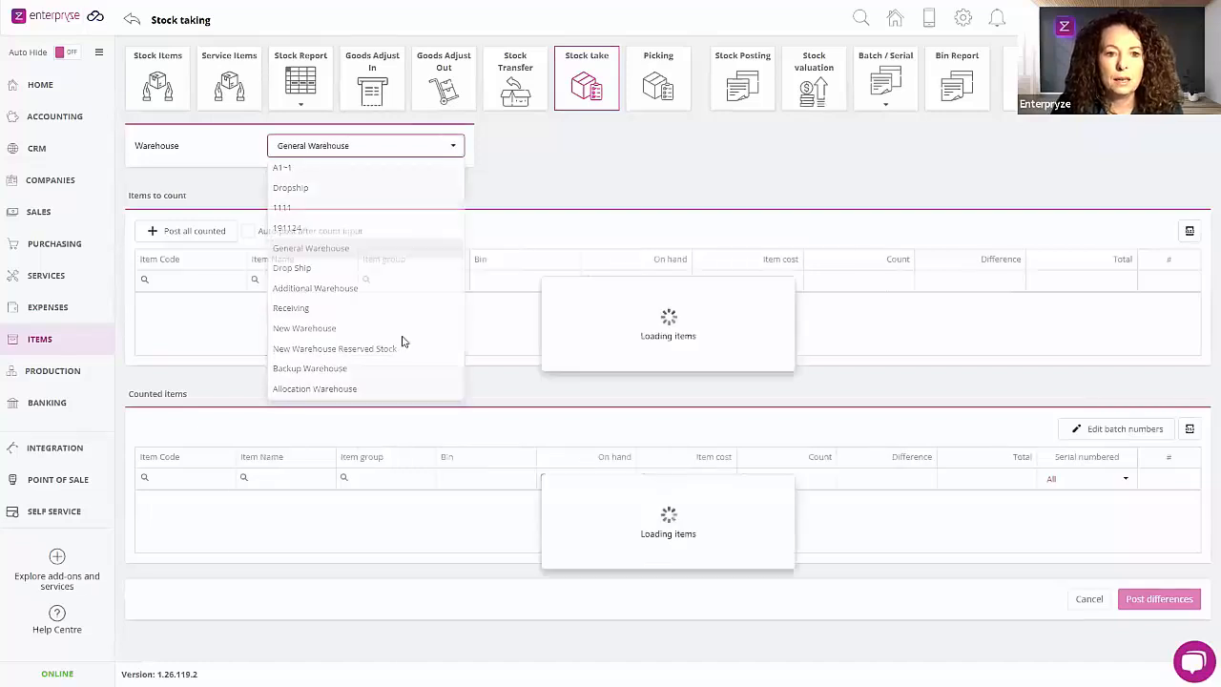
pyautogui.click(395, 271)
pyautogui.write('BIKE')
pyautogui.click(248, 230)
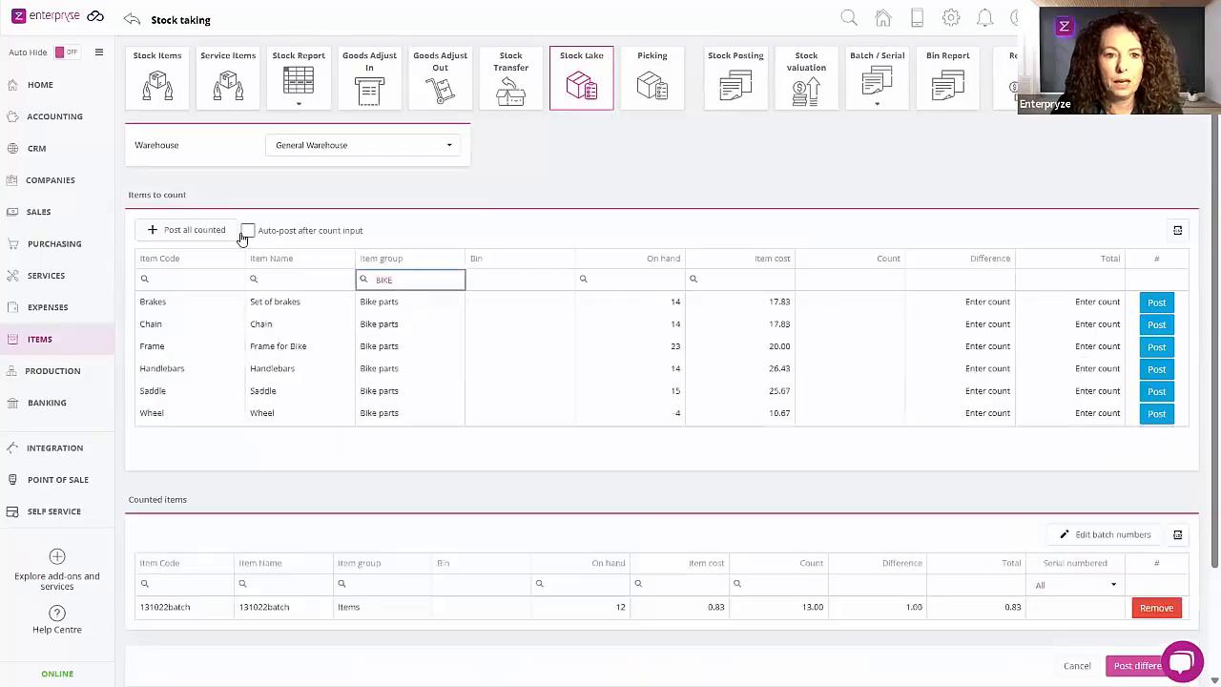
# Step: Enter a count of 5 for Wheel and review its line among the counted items
pyautogui.click(878, 413)
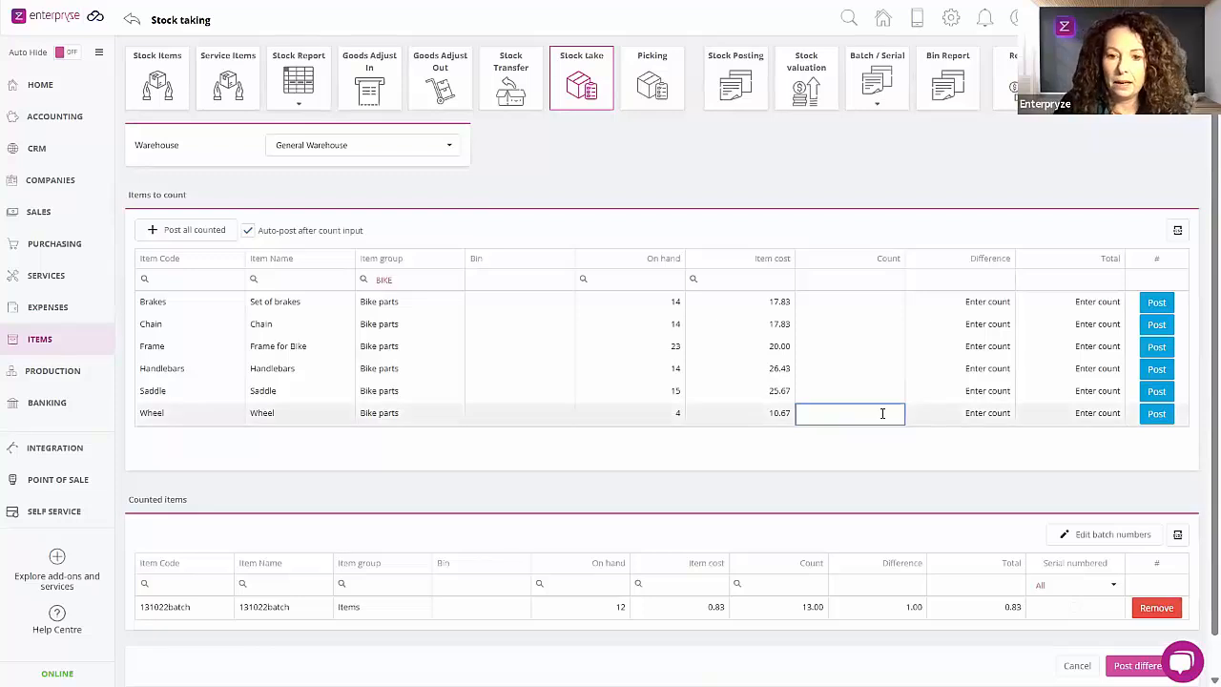
pyautogui.write('5')
pyautogui.press('Return')
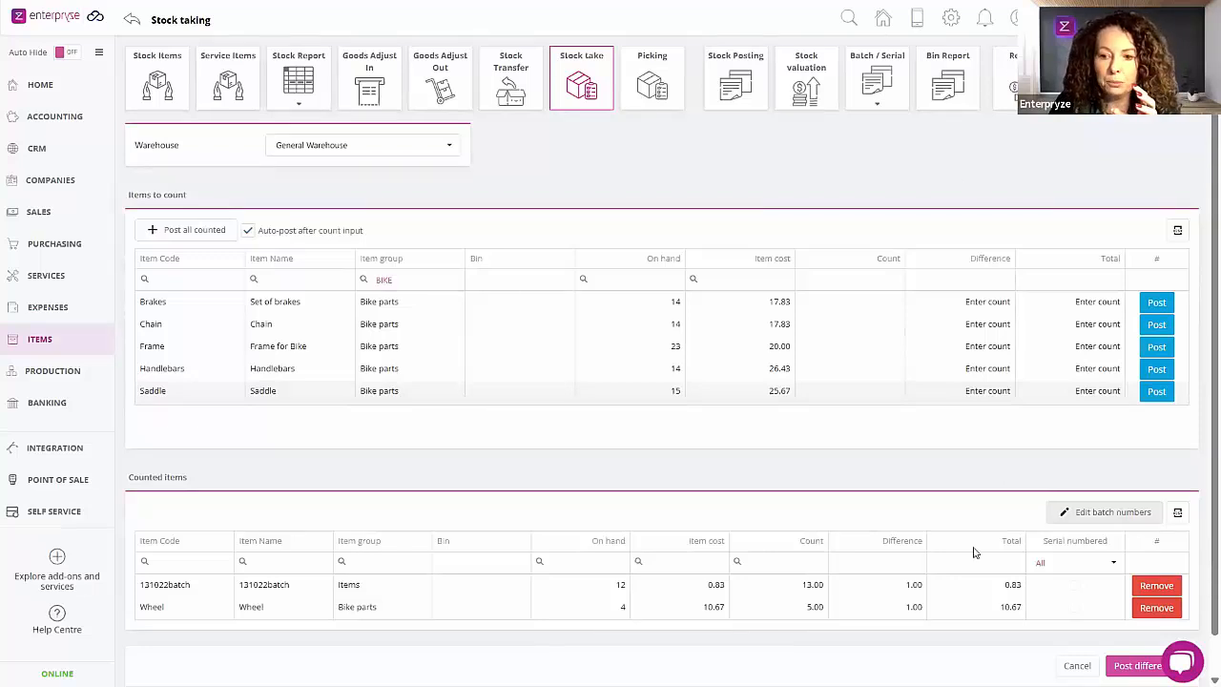
pyautogui.scroll(-1, 973, 552)
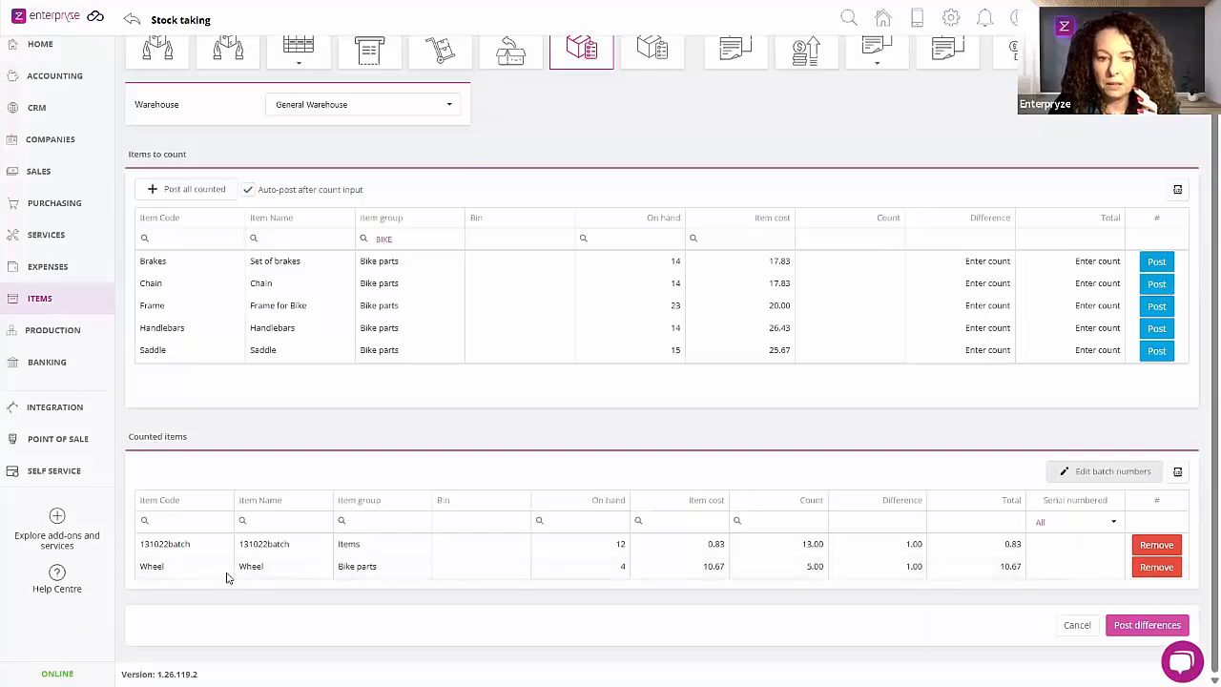
pyautogui.scroll(1, 258, 401)
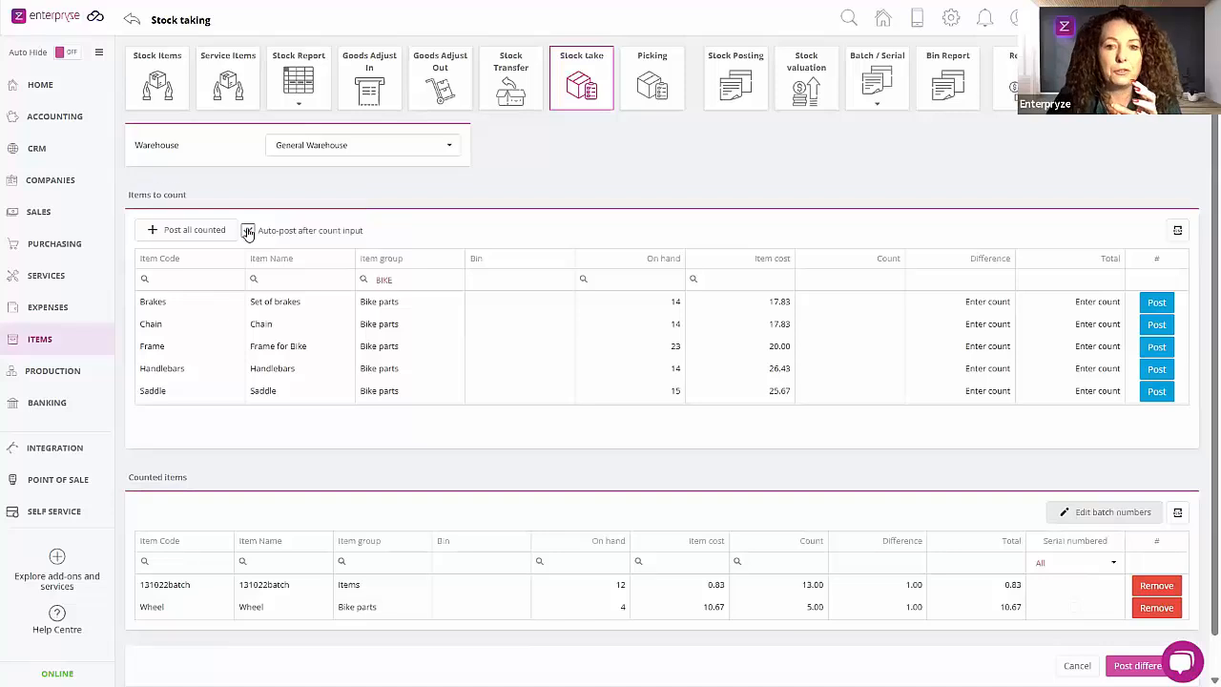
# Step: Review the auto-post option and the differences and totals of the counted items awaiting posting
pyautogui.click(249, 231)
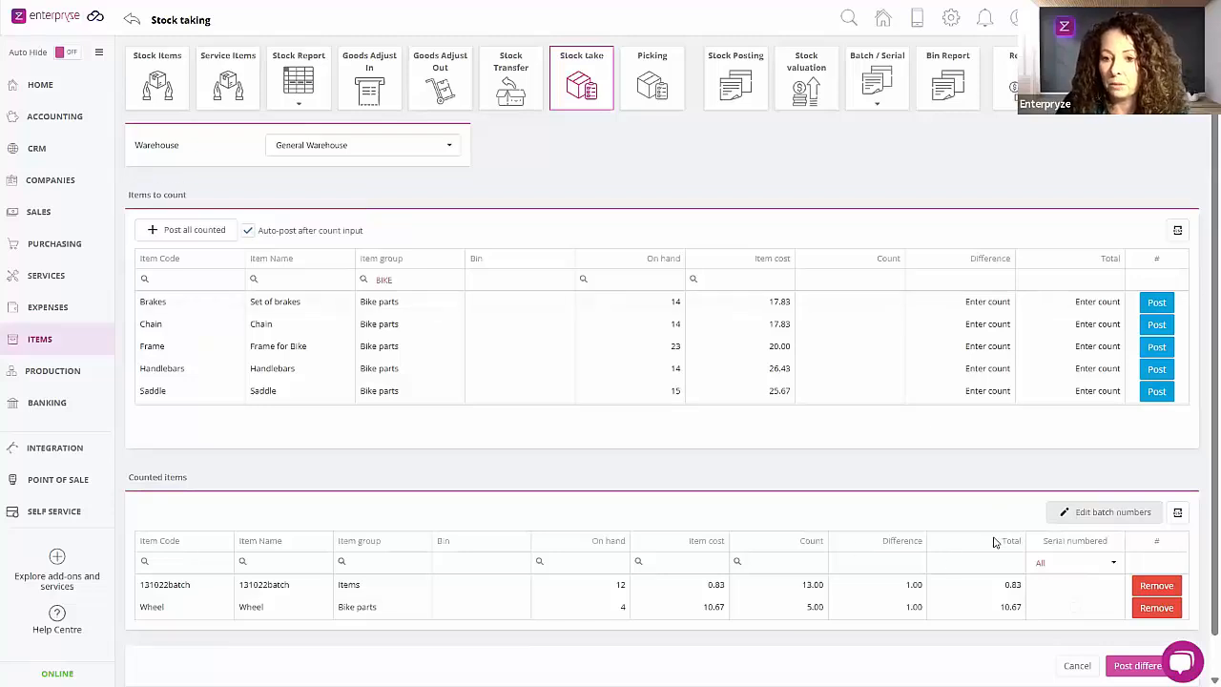
pyautogui.scroll(-1, 990, 543)
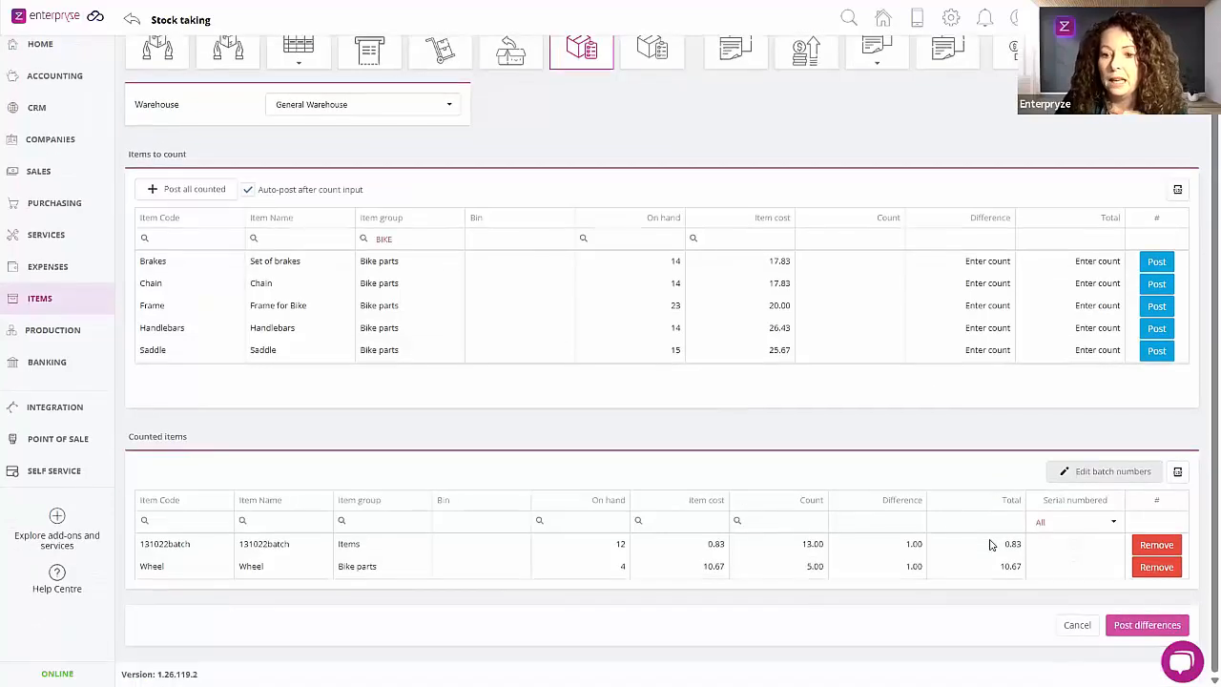
pyautogui.scroll(1, 990, 544)
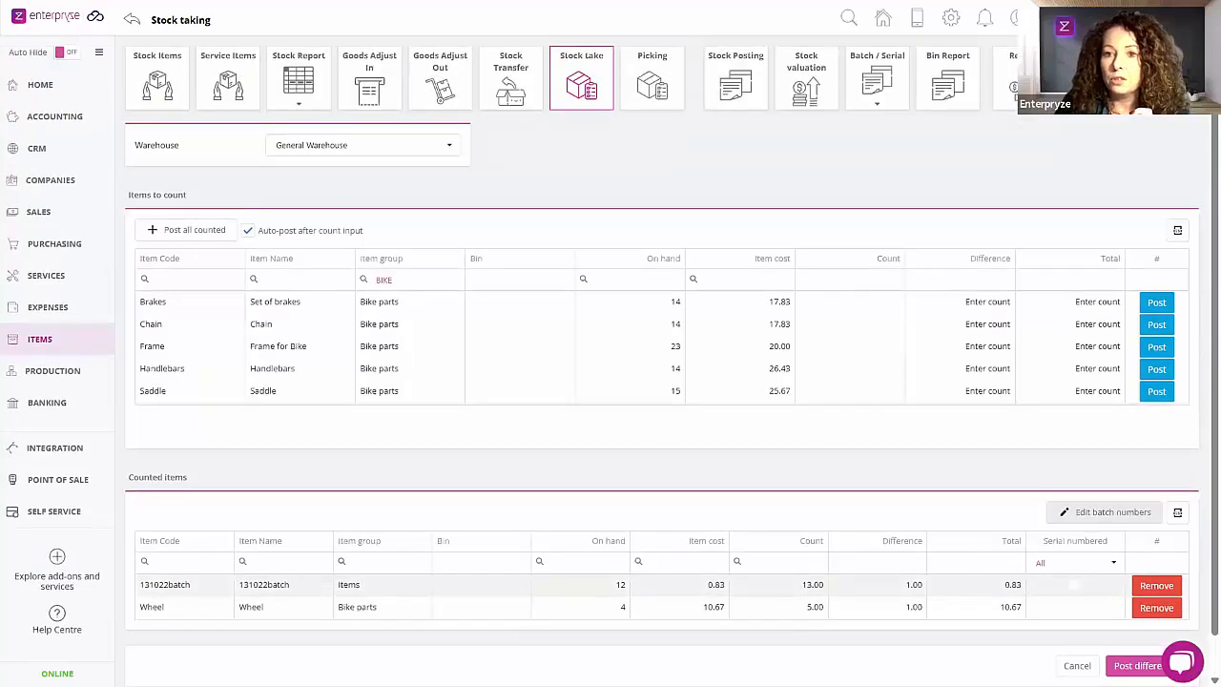
# Step: Check the notifications for the pending stock count, then leave the stock take through stock transfers and reopen it
pyautogui.click(985, 19)
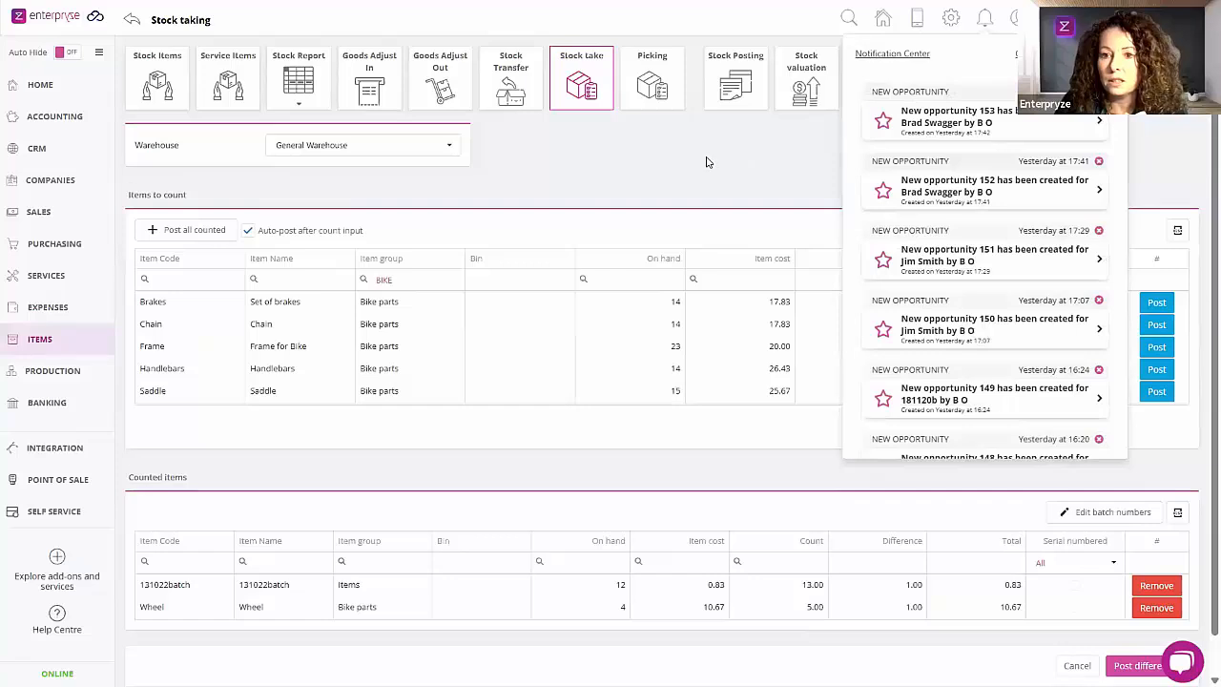
pyautogui.click(799, 234)
pyautogui.scroll(-1, 798, 445)
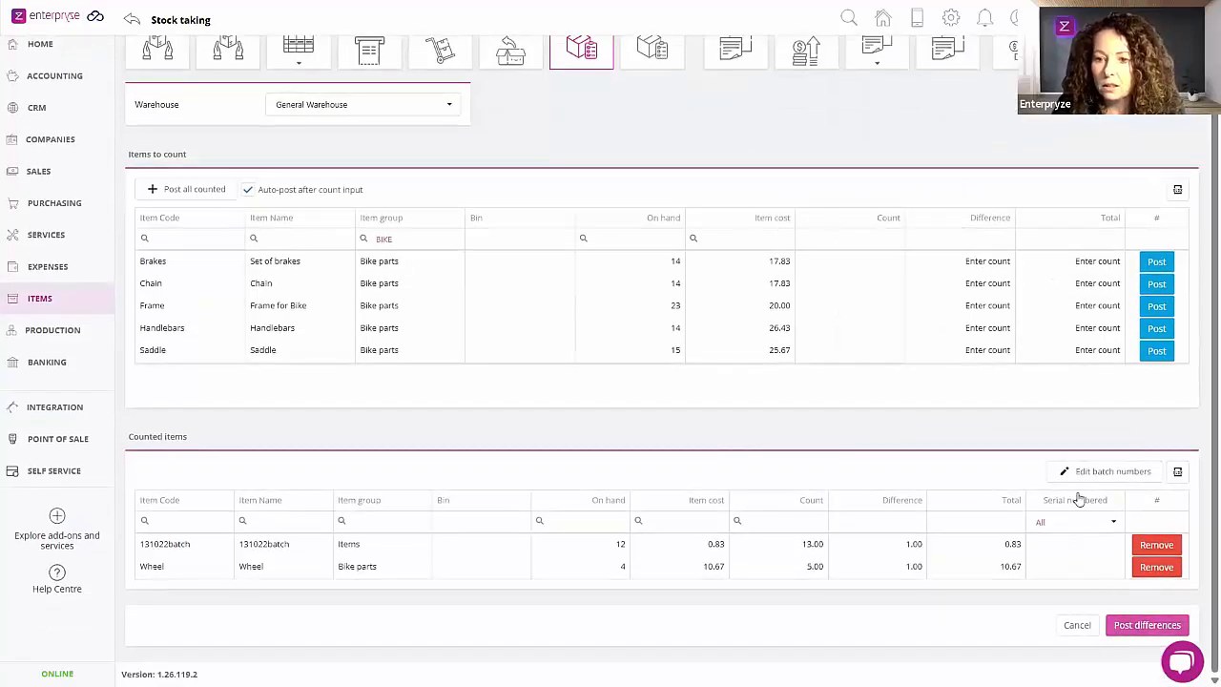
pyautogui.scroll(1, 1079, 491)
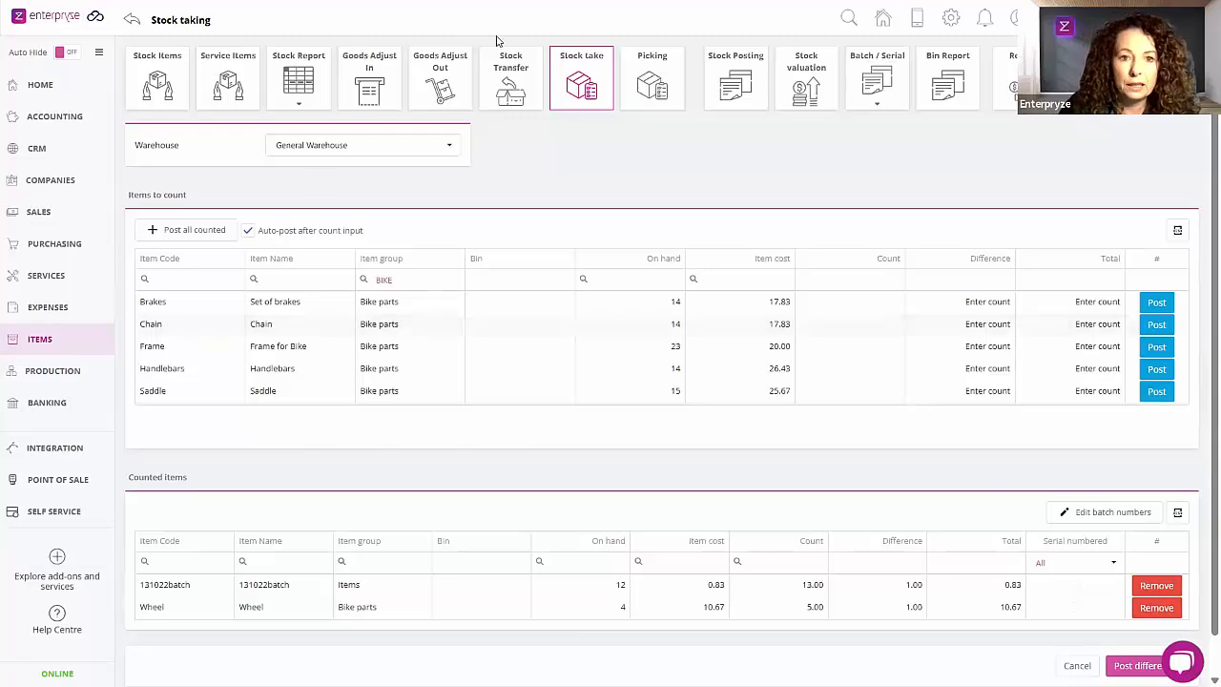
pyautogui.click(520, 87)
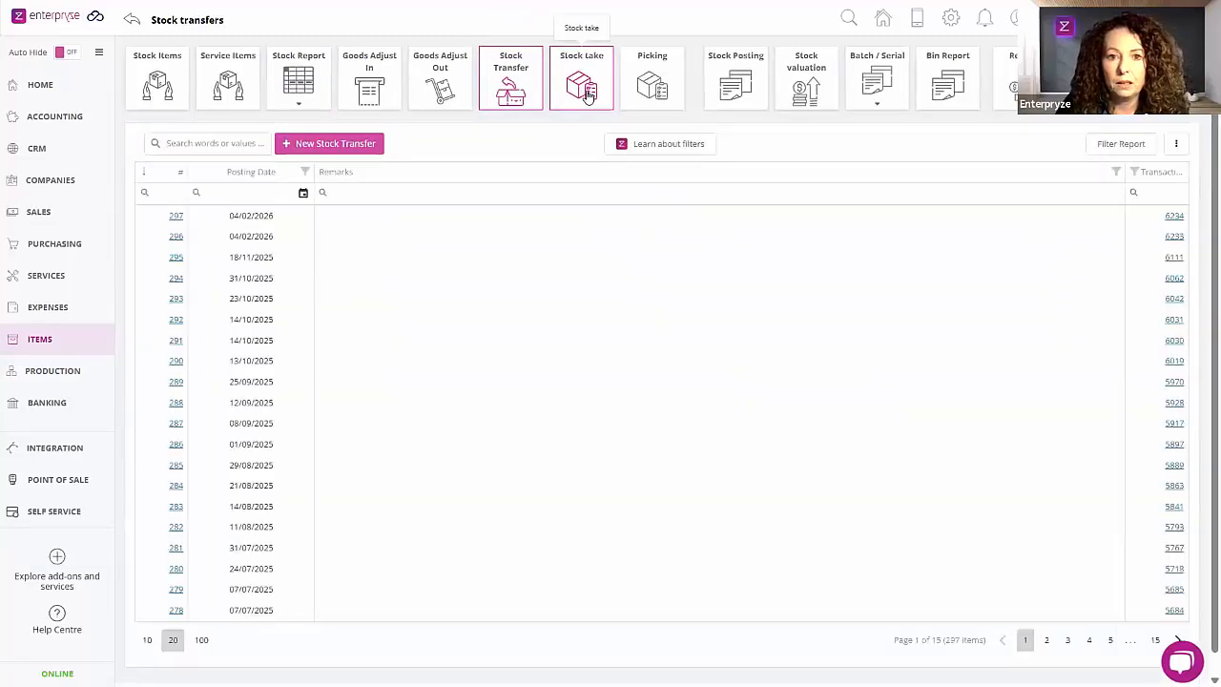
pyautogui.click(586, 91)
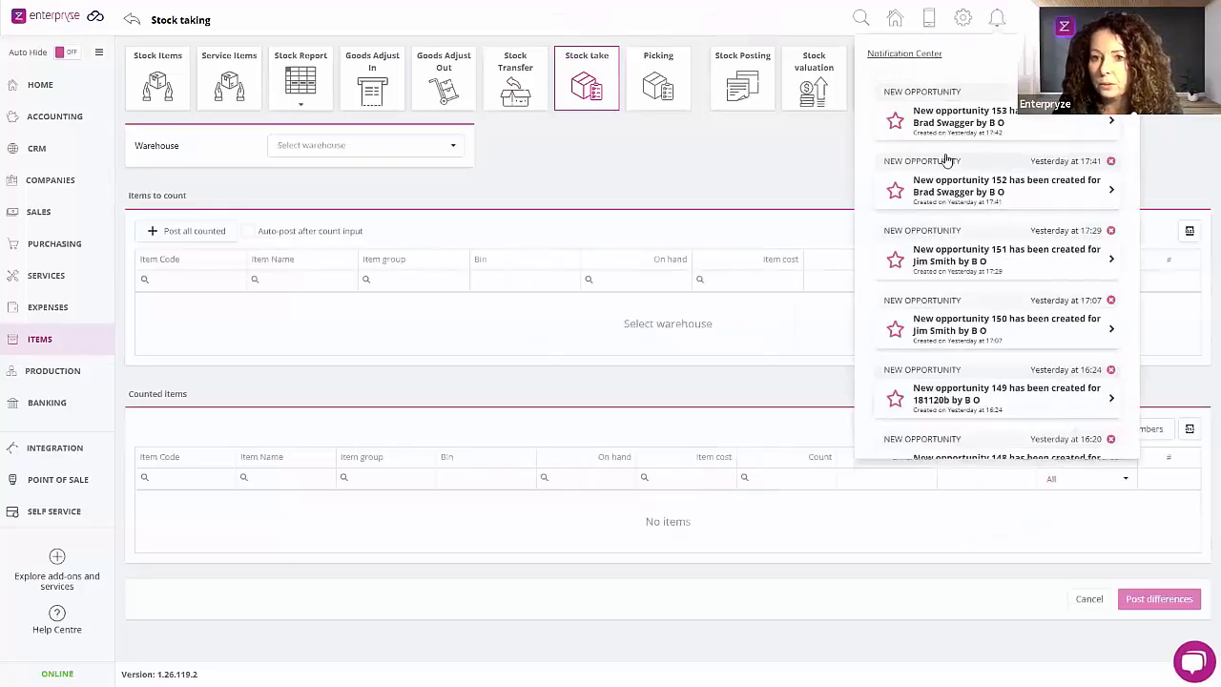
# Step: Check the full Notification Center, then return to the stock take and select General Warehouse
pyautogui.click(901, 54)
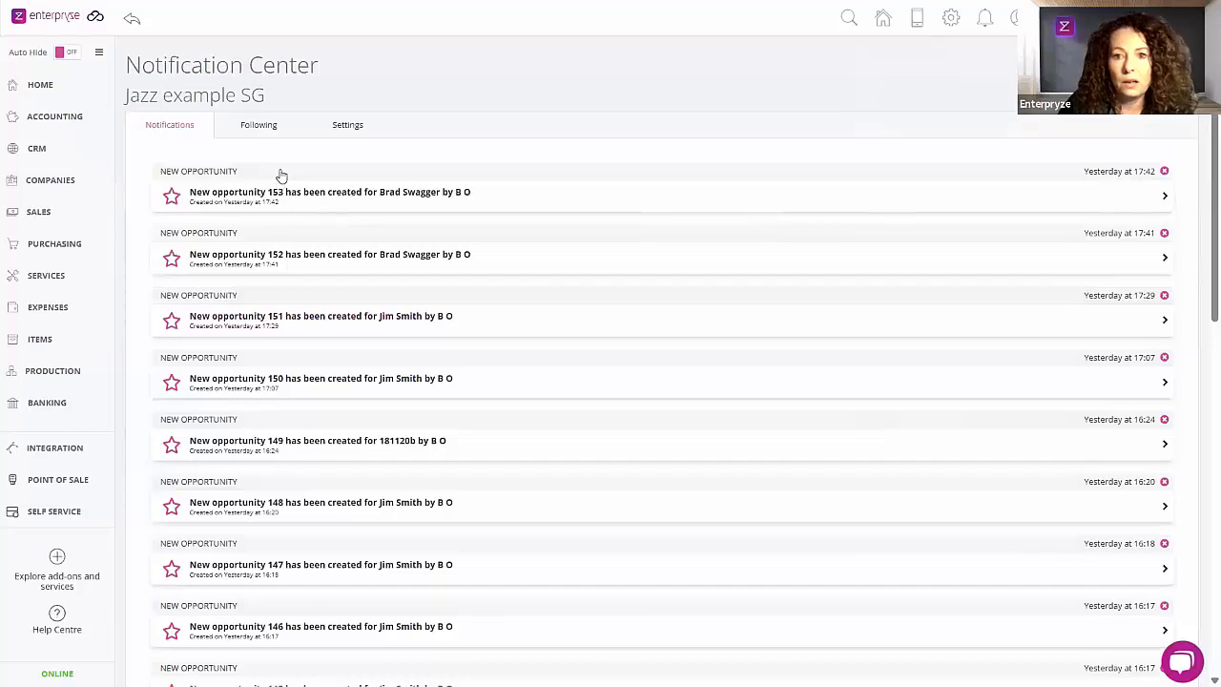
pyautogui.click(64, 345)
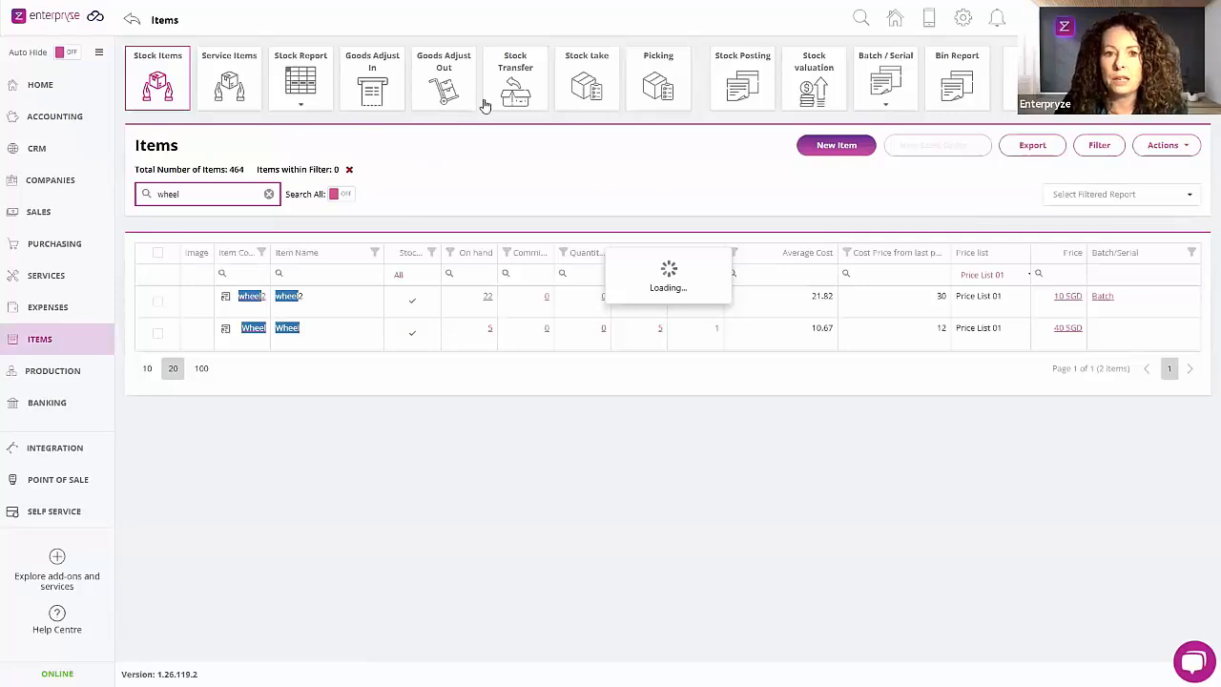
pyautogui.click(598, 84)
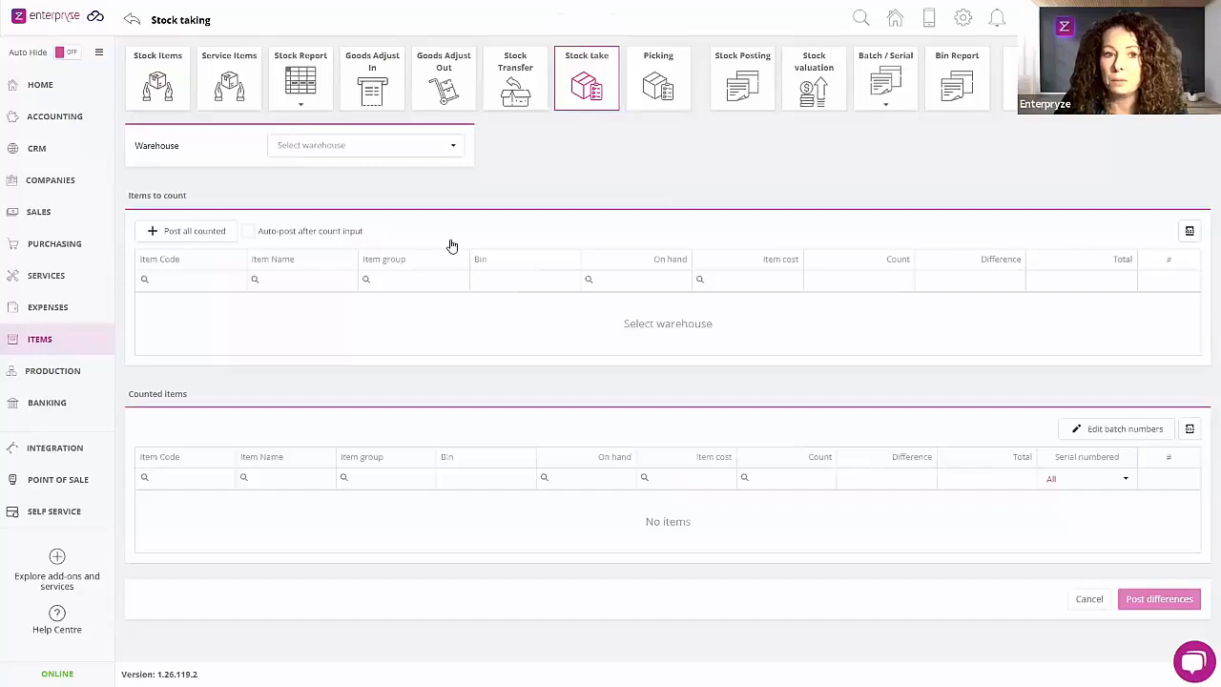
pyautogui.click(376, 153)
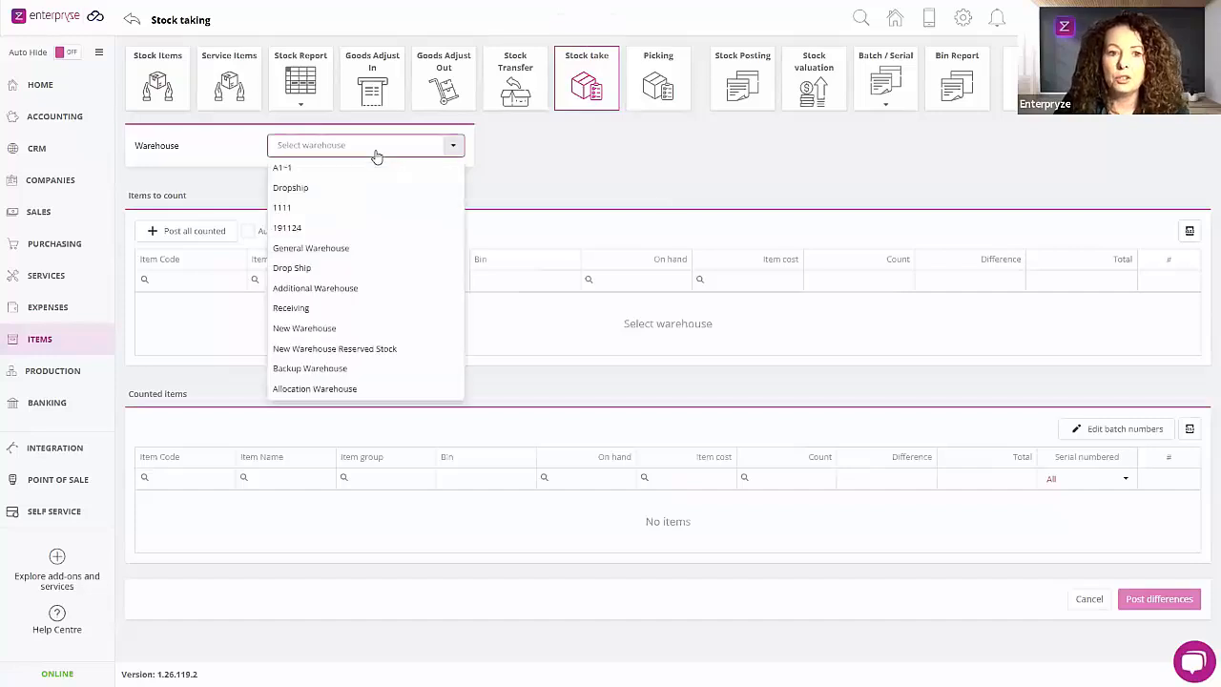
pyautogui.click(337, 252)
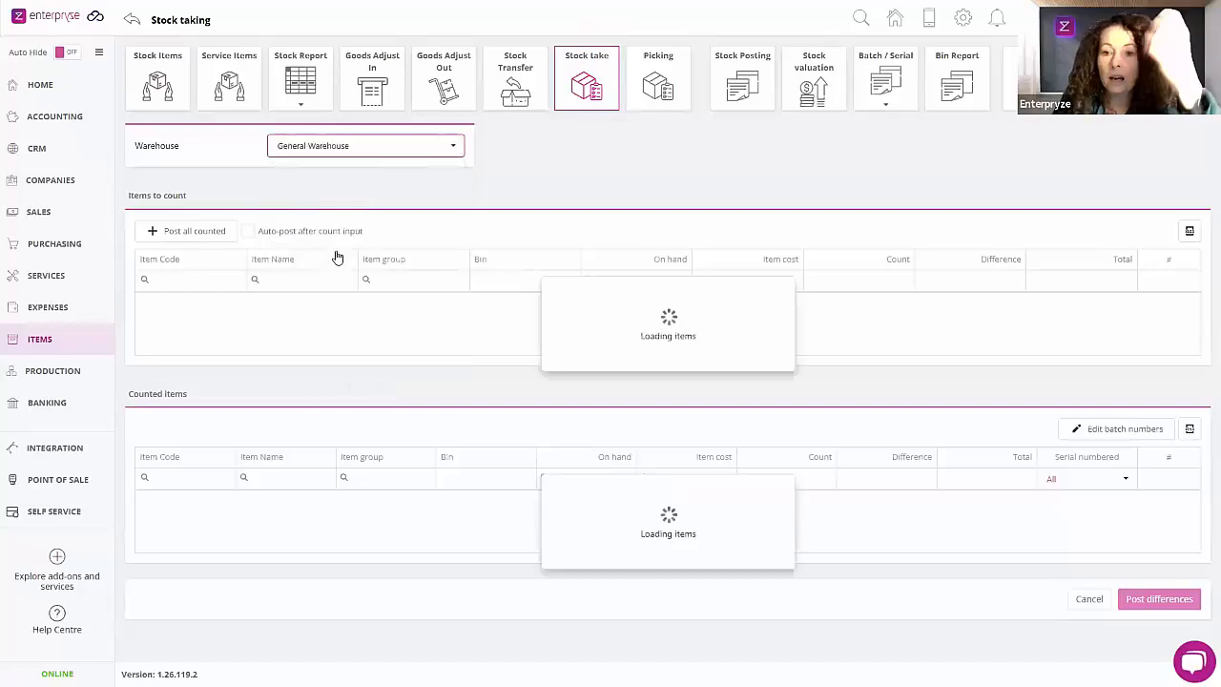
# Step: Remove the 131022batch line from the counted items and post the stock take differences for Wheel
pyautogui.scroll(-2, 367, 325)
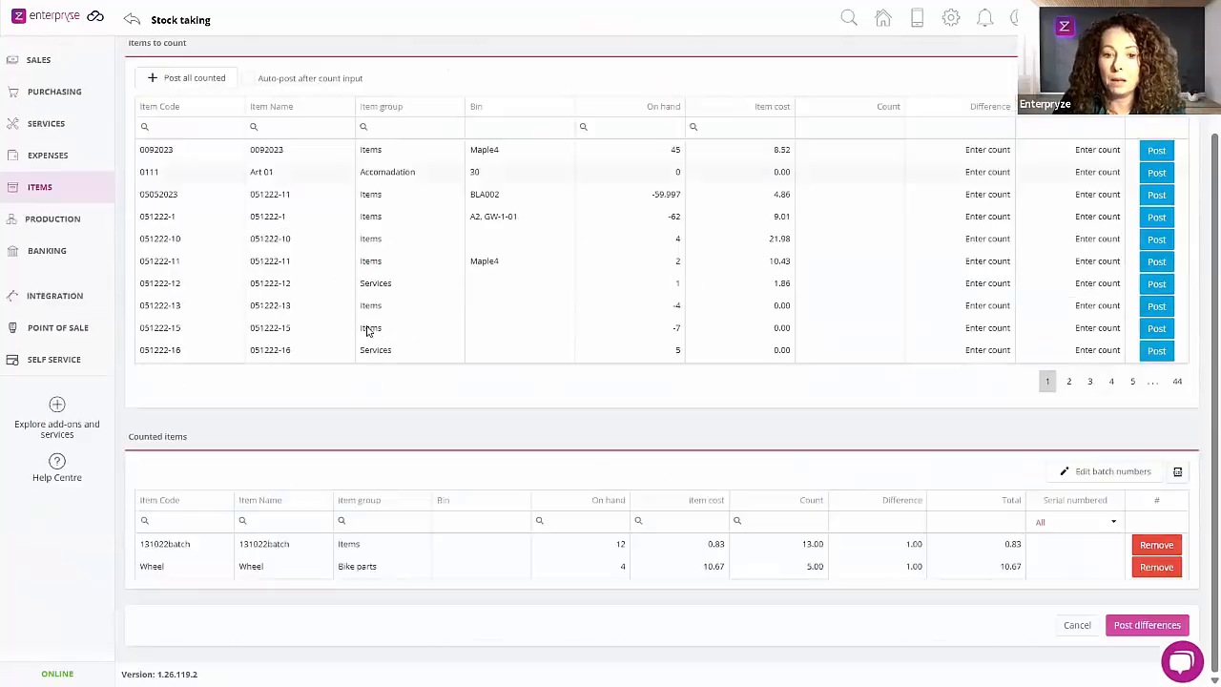
pyautogui.scroll(1, 382, 329)
pyautogui.scroll(-1, 429, 353)
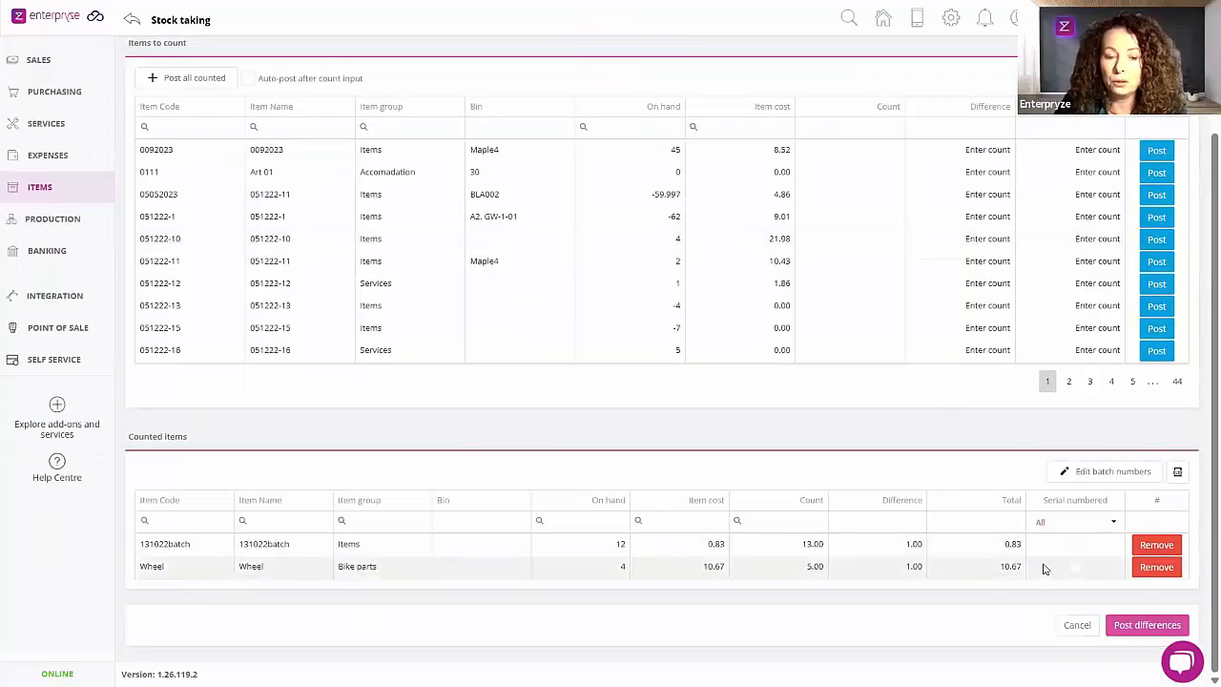
pyautogui.click(1156, 545)
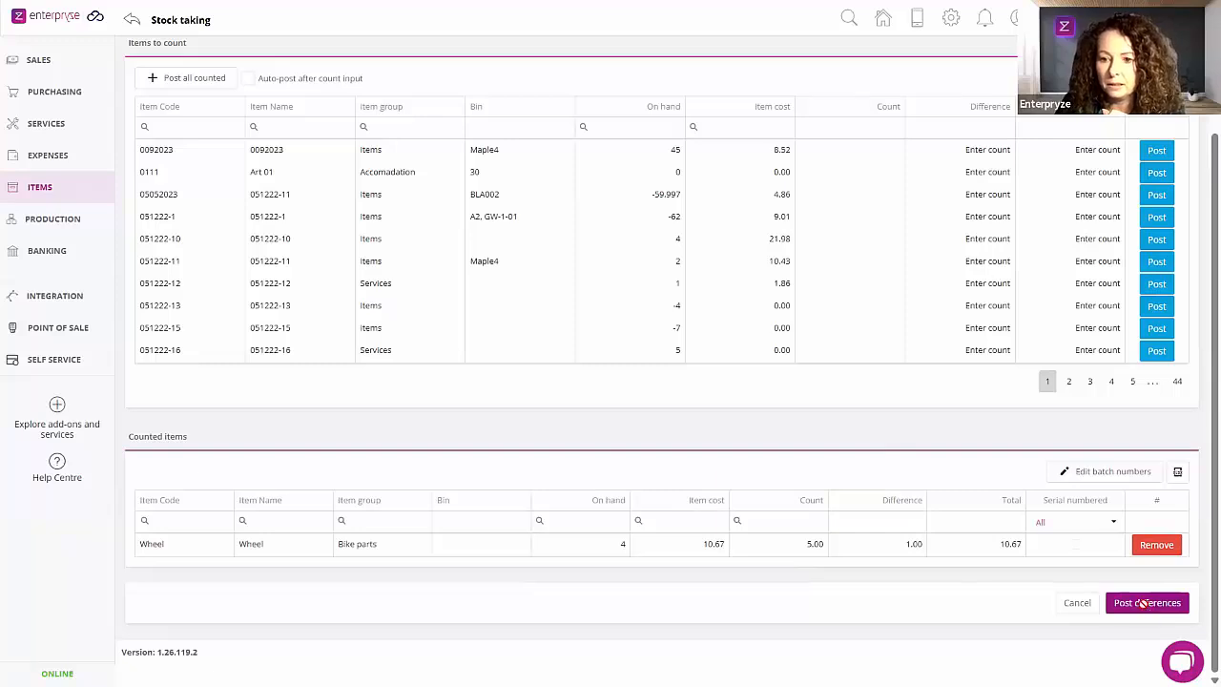
pyautogui.click(1145, 603)
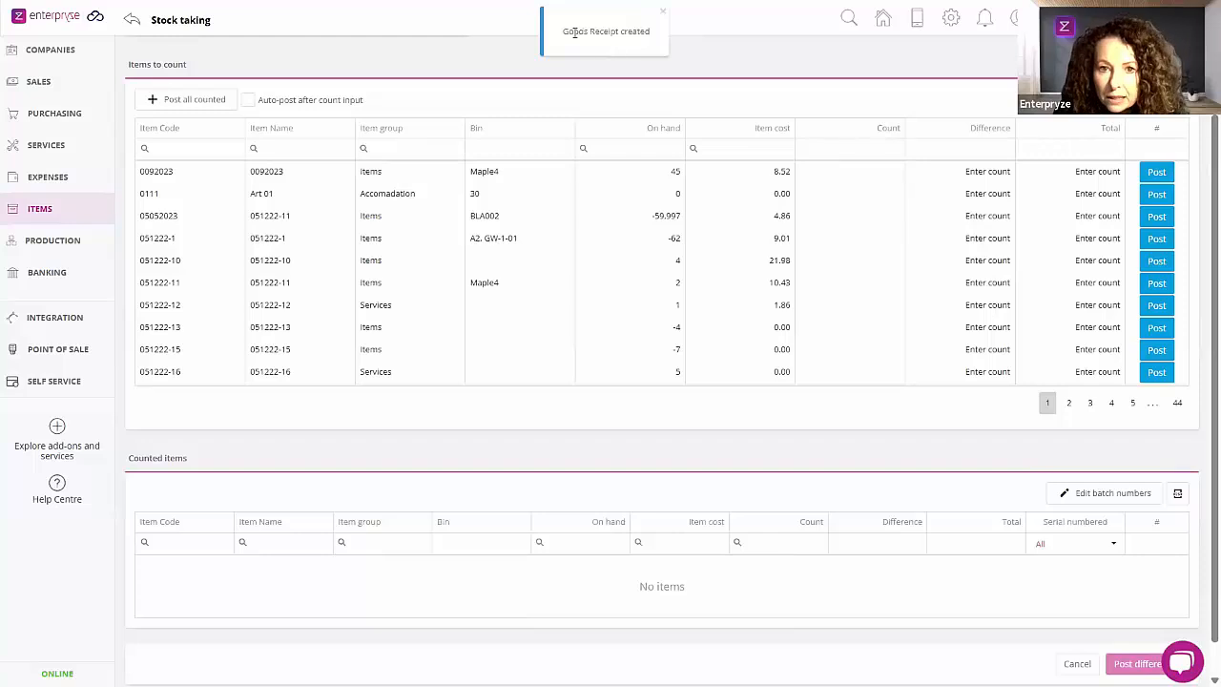
pyautogui.moveTo(563, 38); pyautogui.dragTo(660, 38)
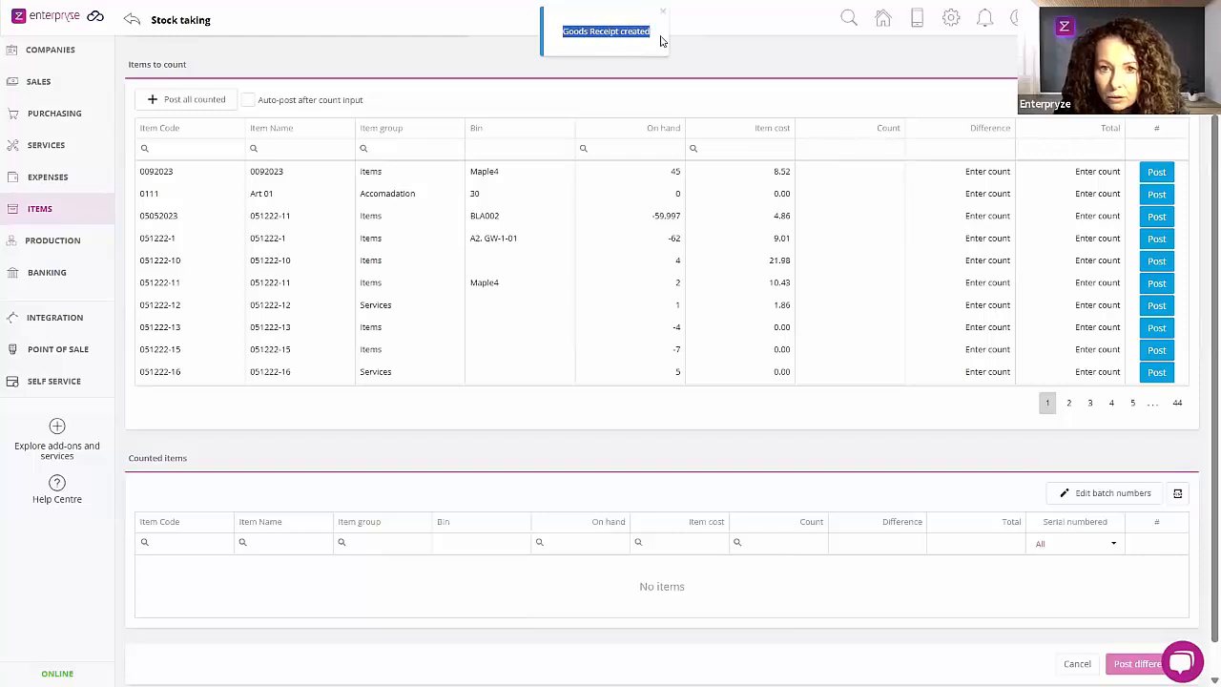
pyautogui.click(758, 68)
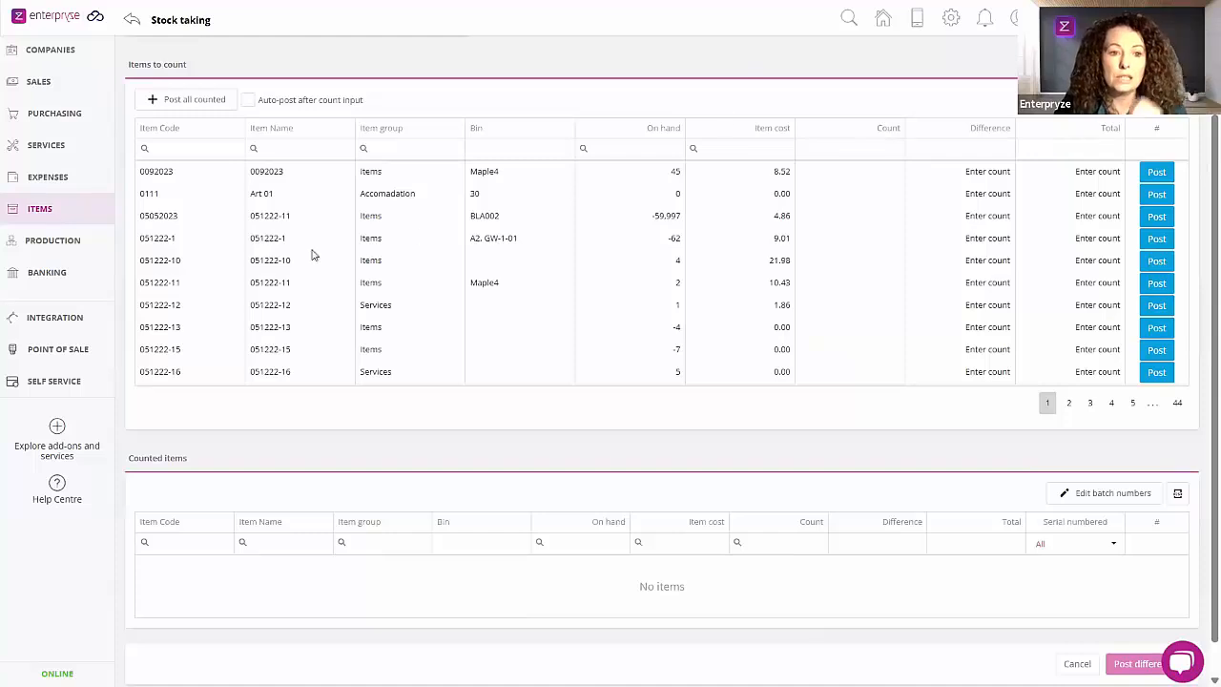
# Step: Open the Prices & Quantity stock report and filter the item code by WHEEL to check the warehouse quantity
pyautogui.scroll(3, 261, 273)
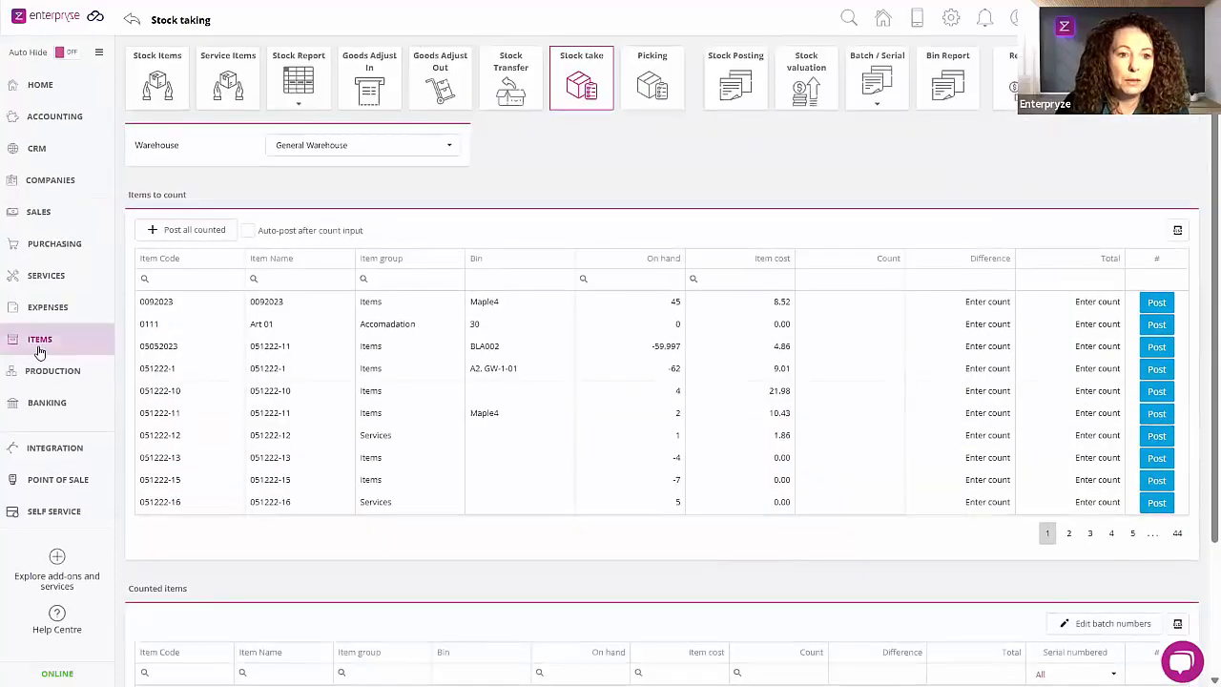
pyautogui.click(38, 345)
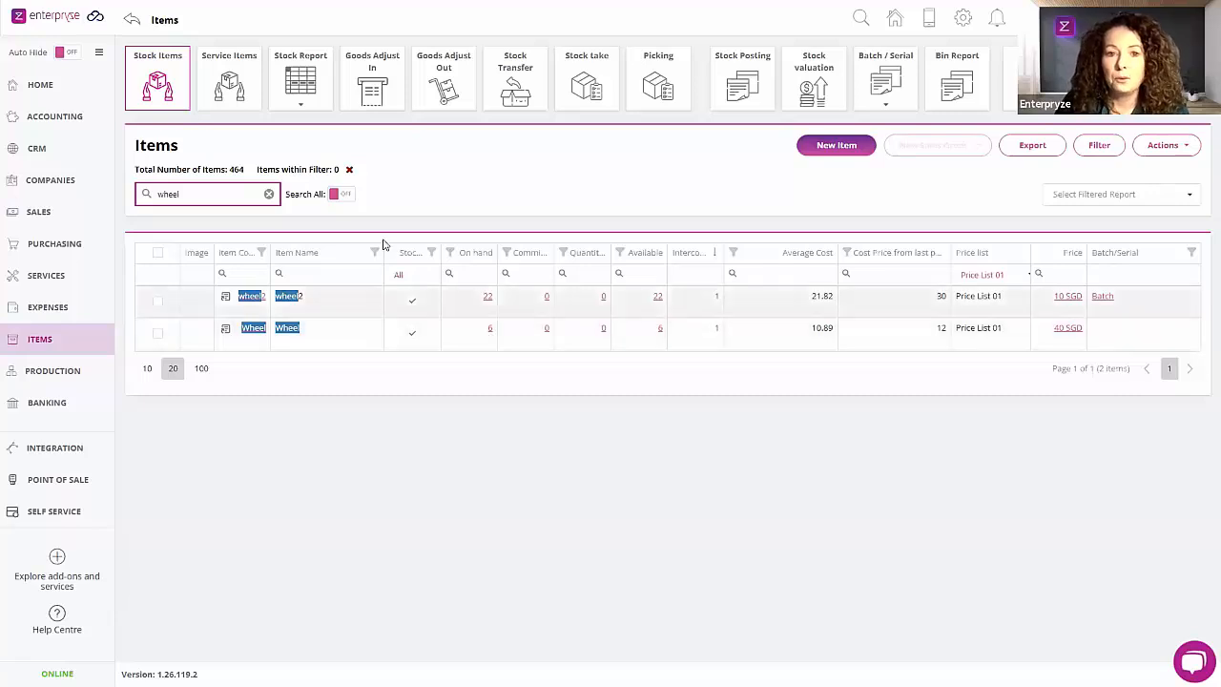
pyautogui.click(303, 113)
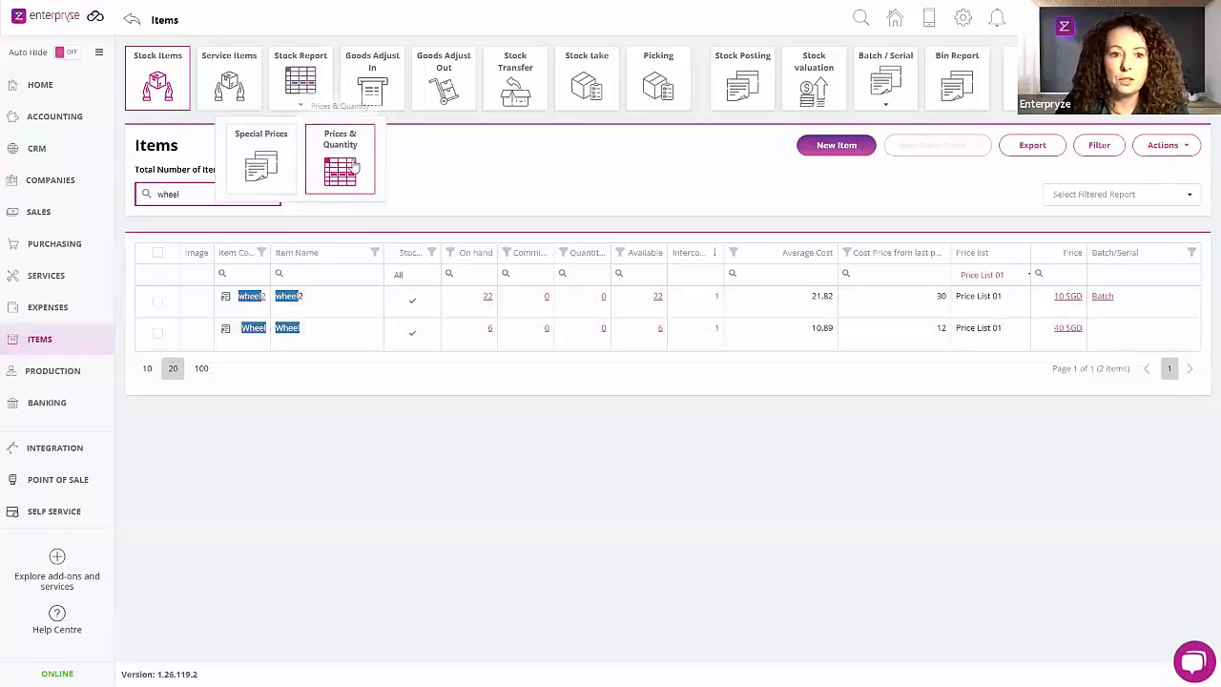
pyautogui.click(355, 167)
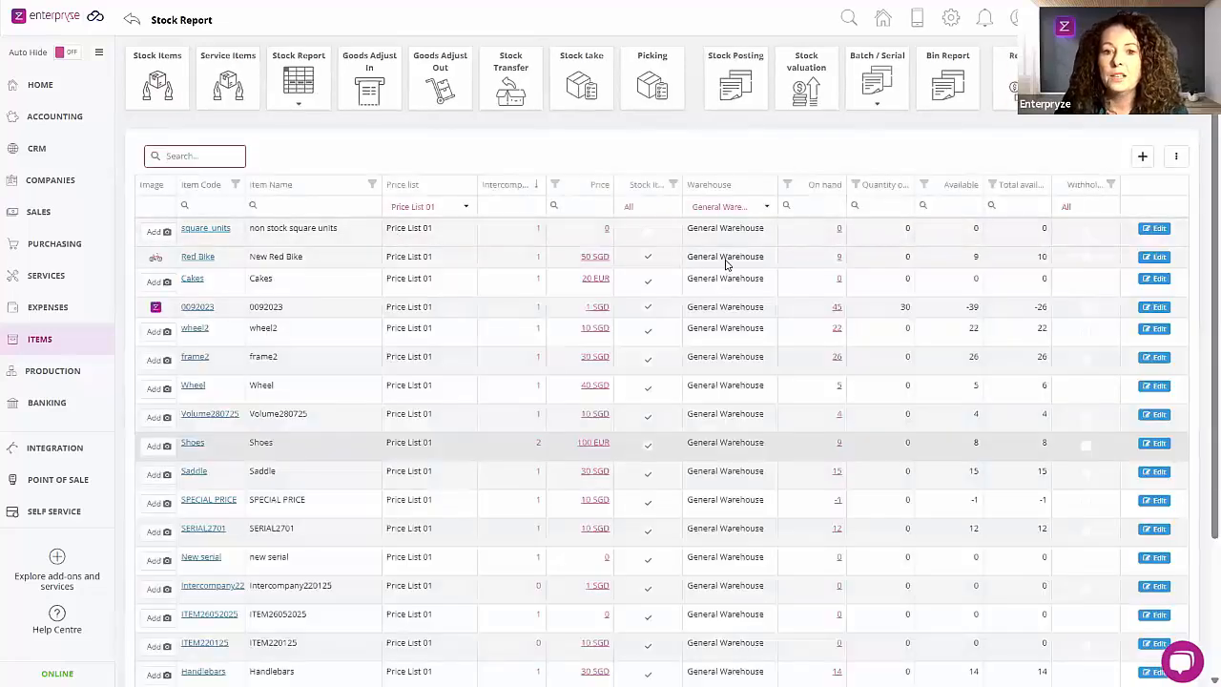
pyautogui.click(206, 204)
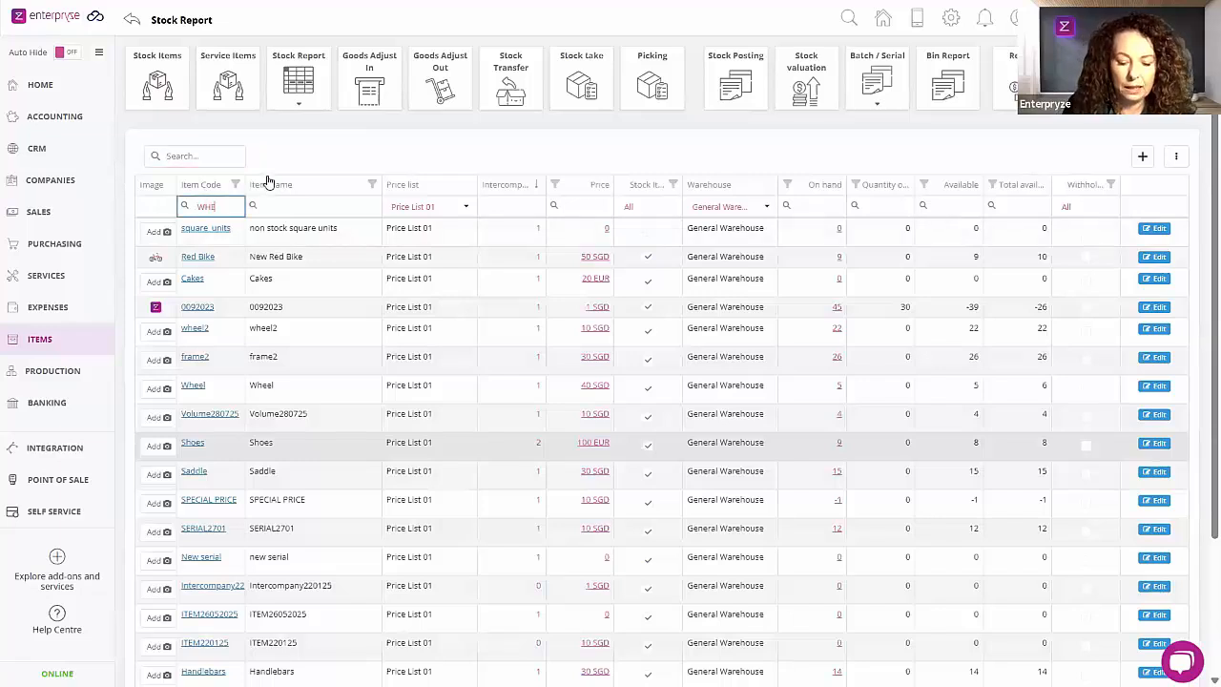
pyautogui.write('WHEEL')
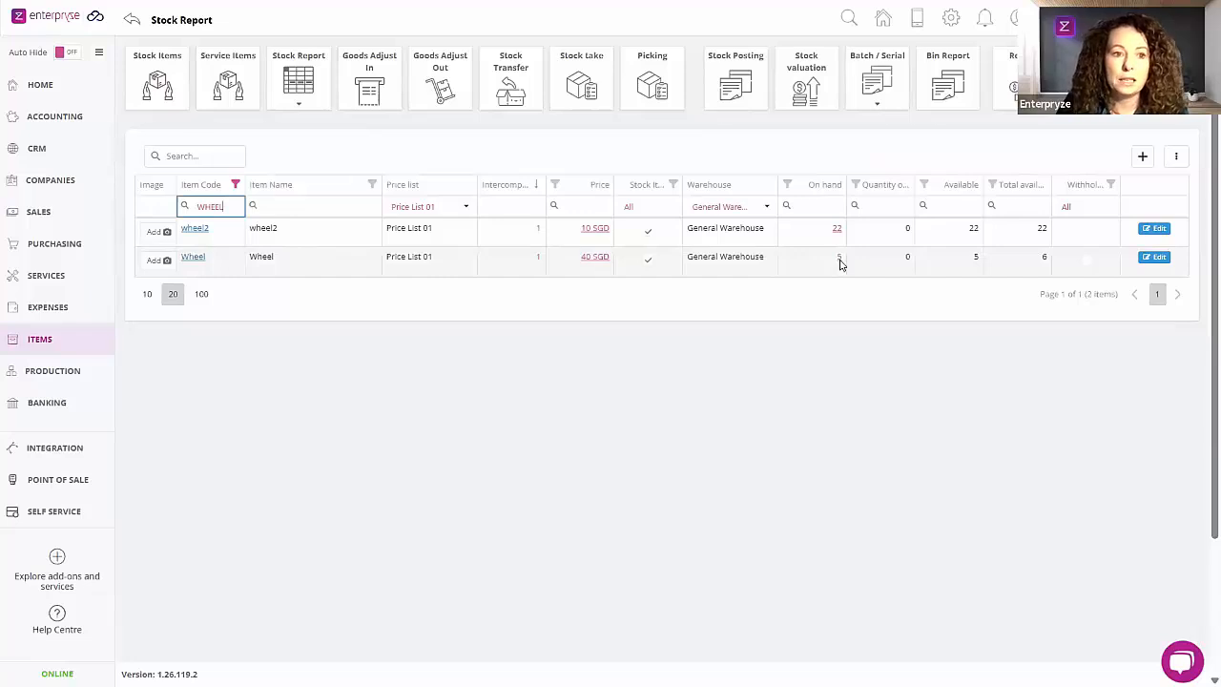
# Step: Open the accounting journal entries and sort them by posting date with the newest first
pyautogui.click(42, 123)
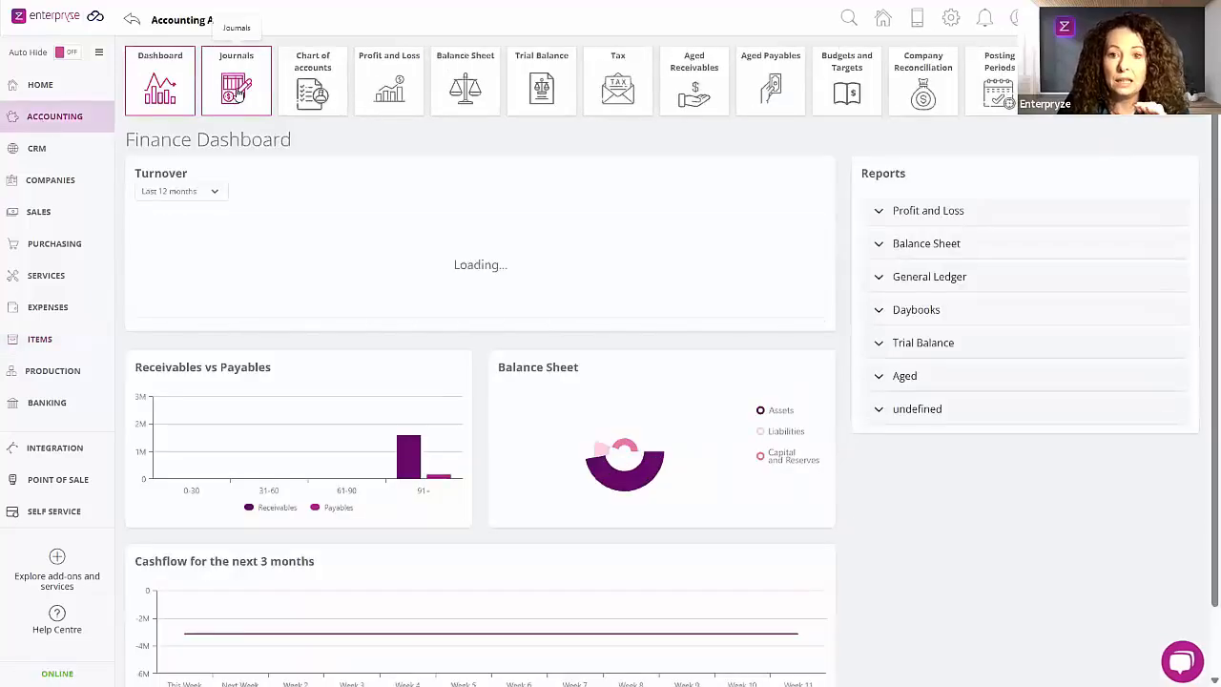
pyautogui.click(238, 91)
pyautogui.write('5710')
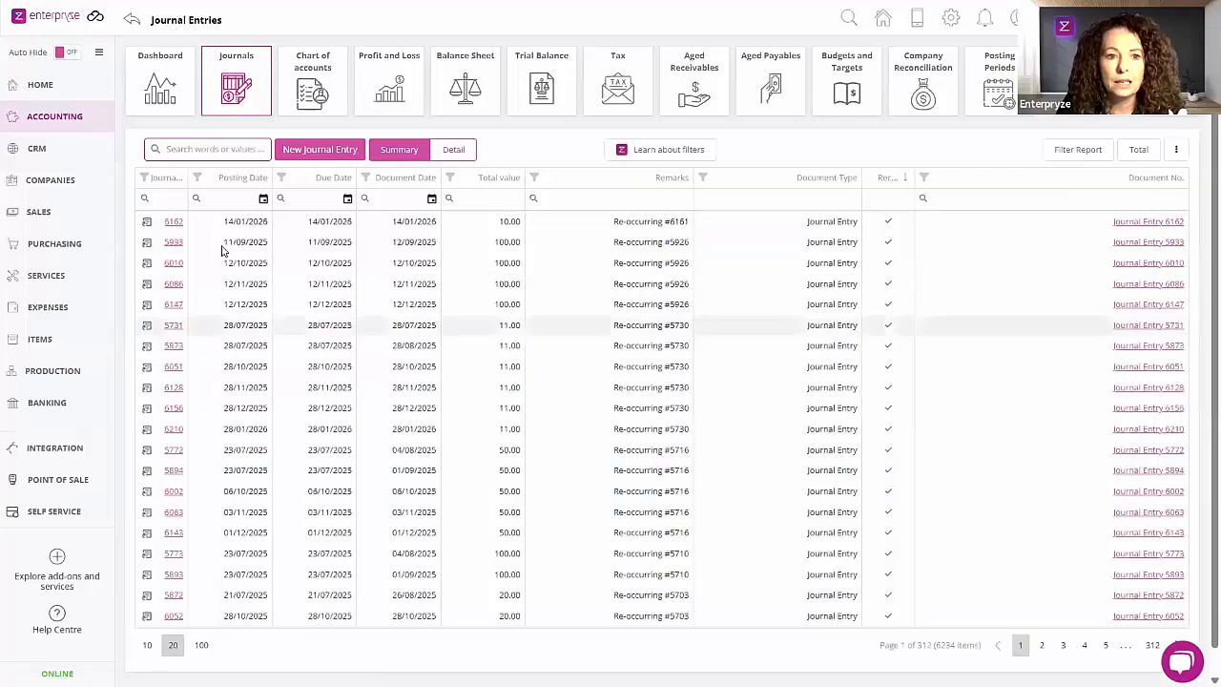
pyautogui.click(225, 180)
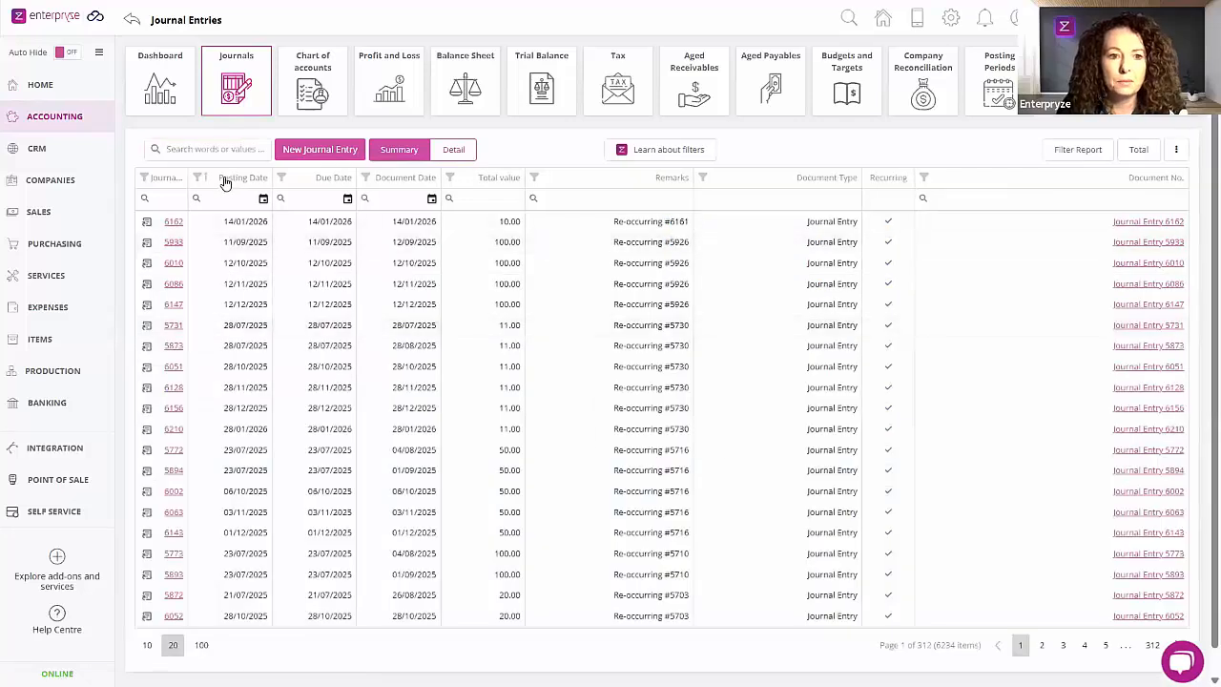
pyautogui.click(225, 180)
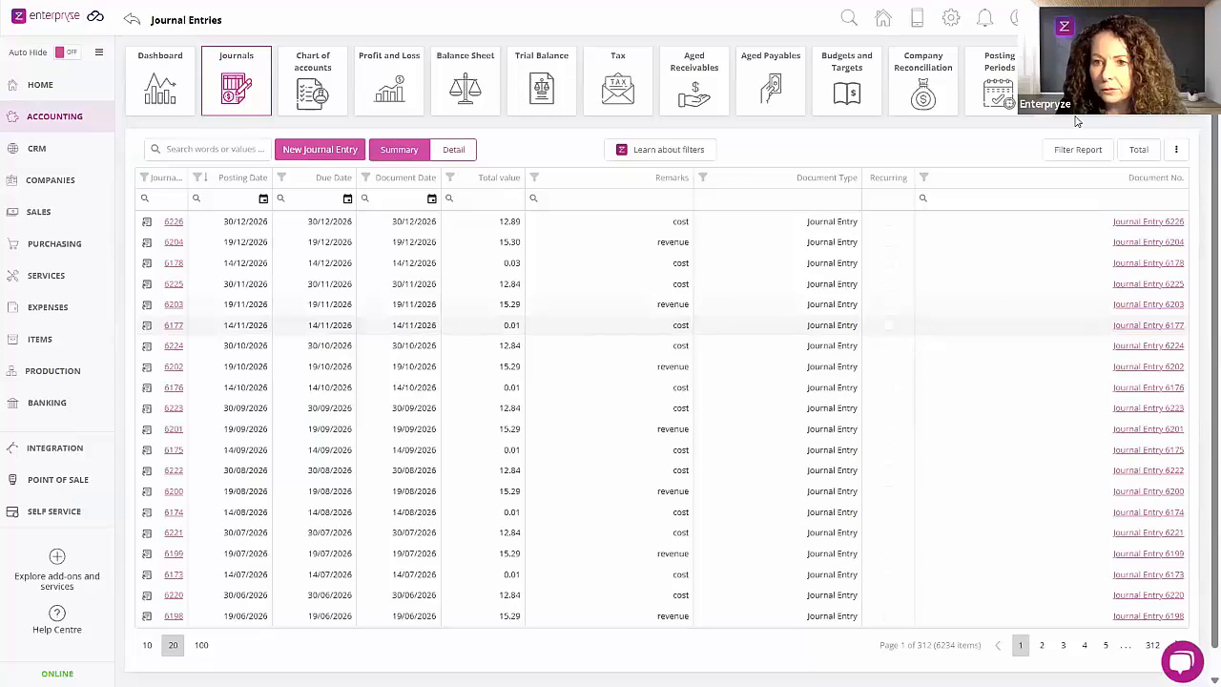
# Step: Check the filter reports and the line-level detail view of the journal entries, then return to the summary view
pyautogui.click(1077, 149)
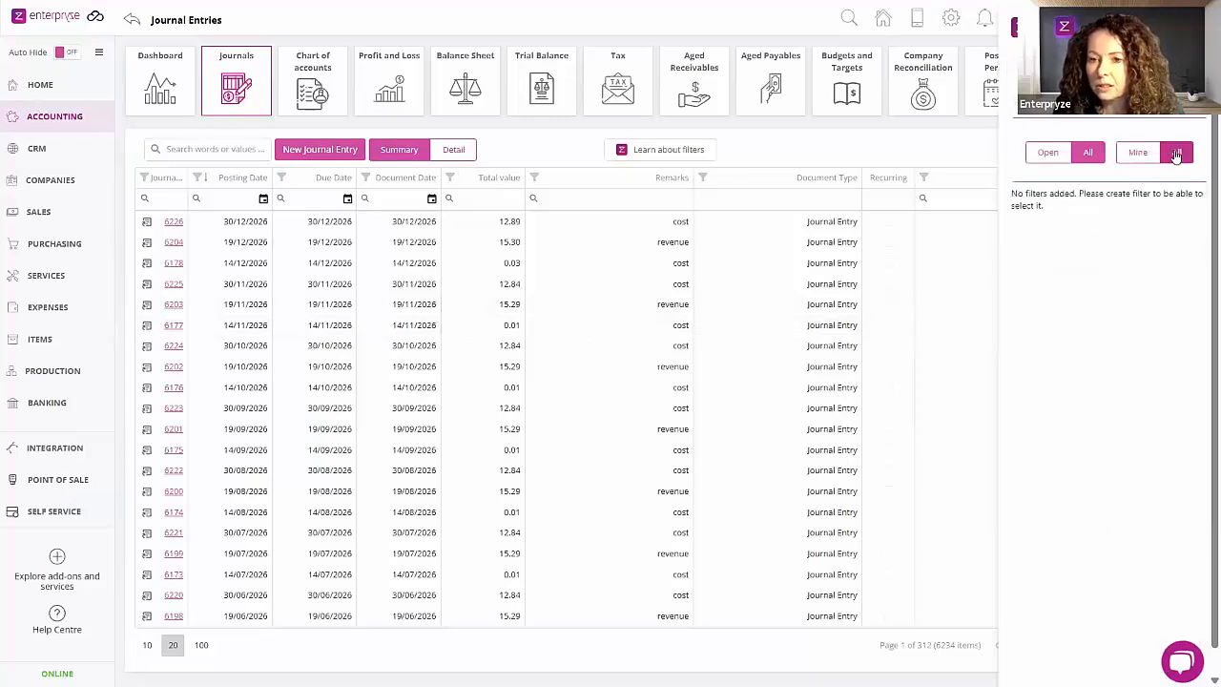
pyautogui.click(697, 428)
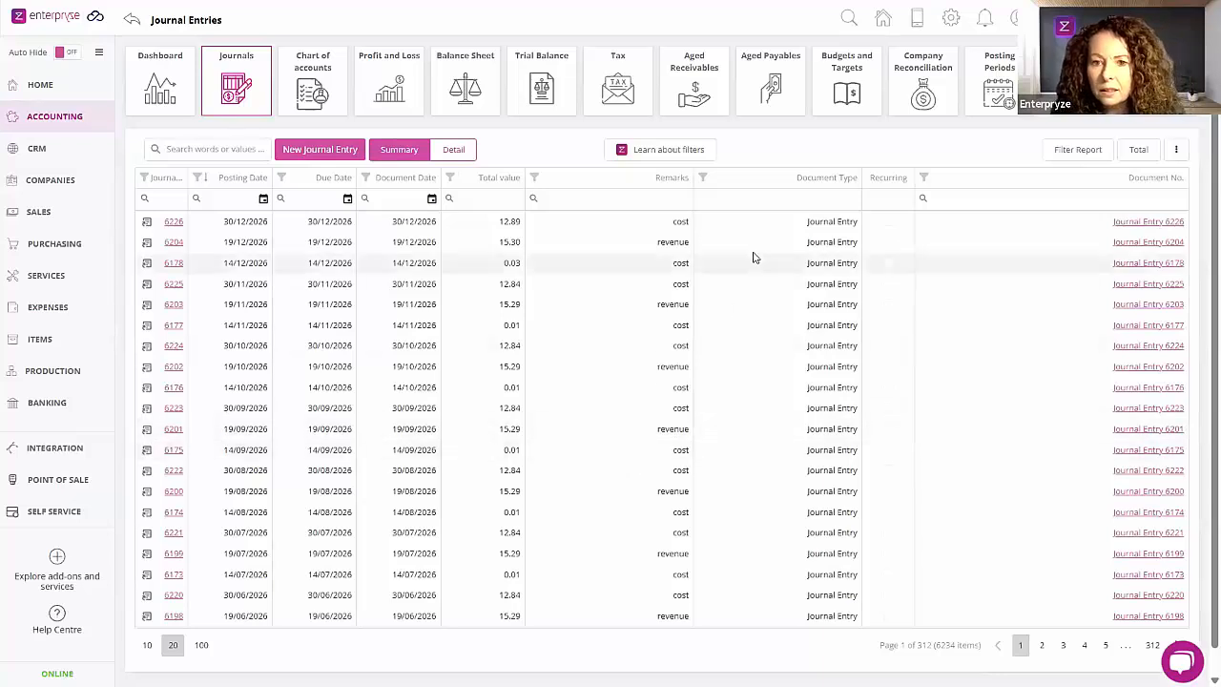
pyautogui.click(439, 150)
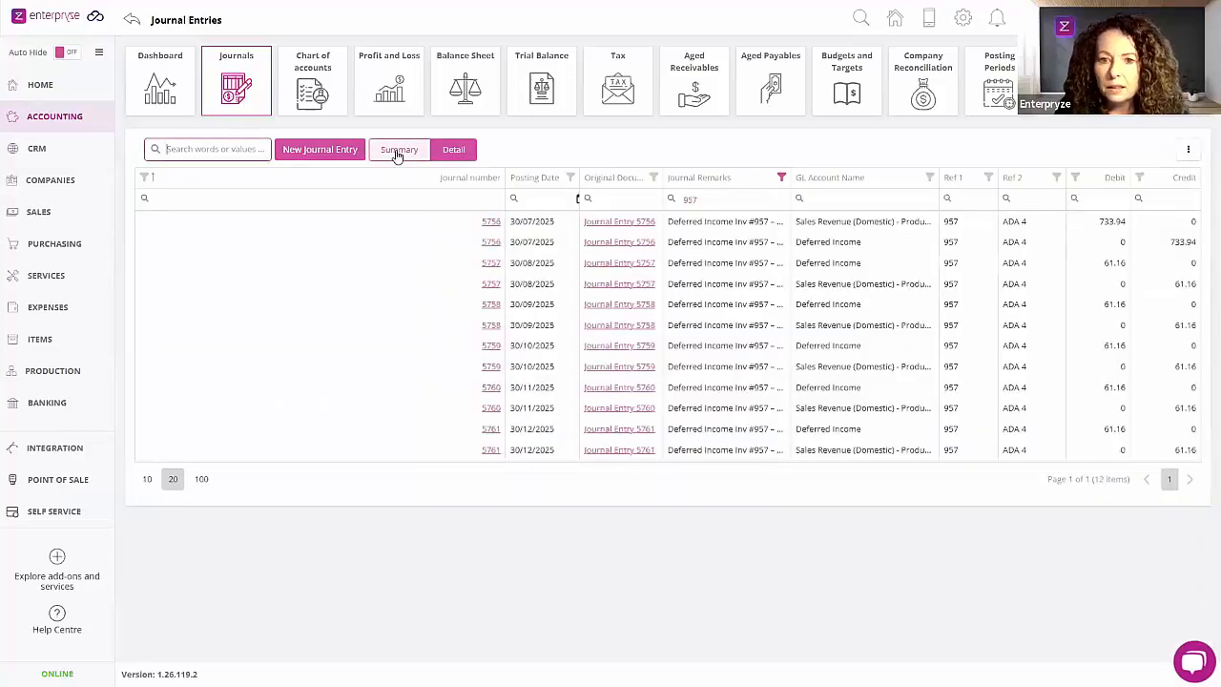
pyautogui.click(397, 153)
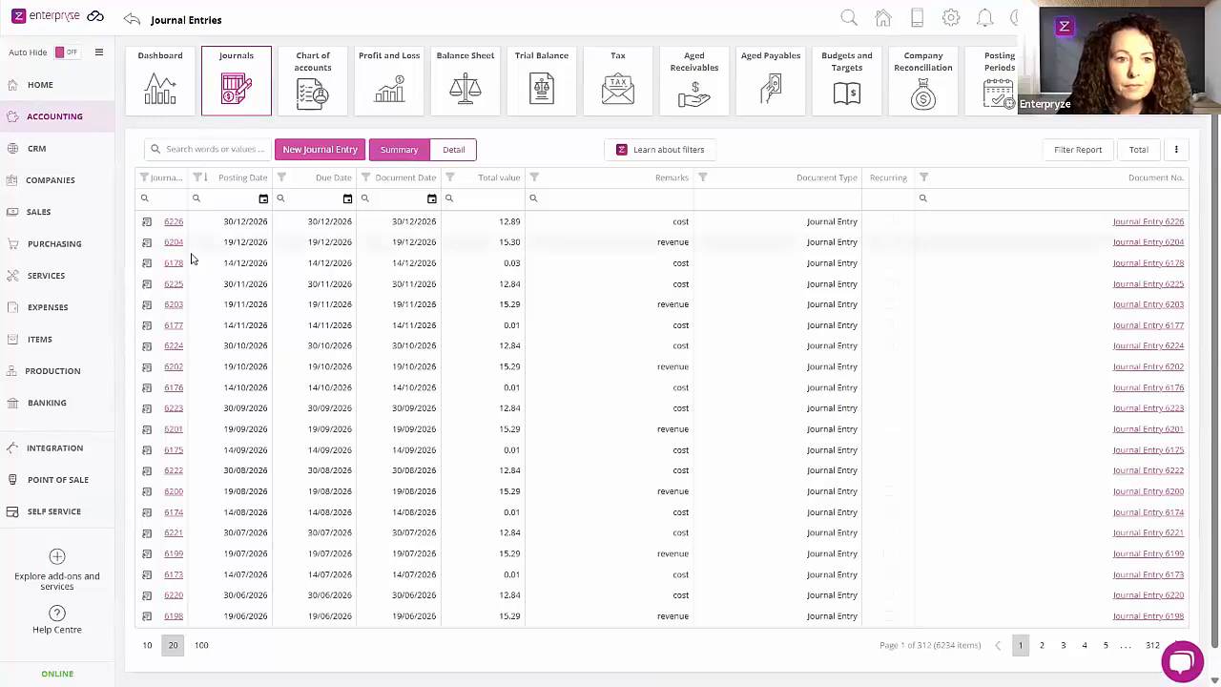
# Step: Reapply the newest-first posting date sort and look through the journal list and its options for the stock take posting
pyautogui.click(236, 187)
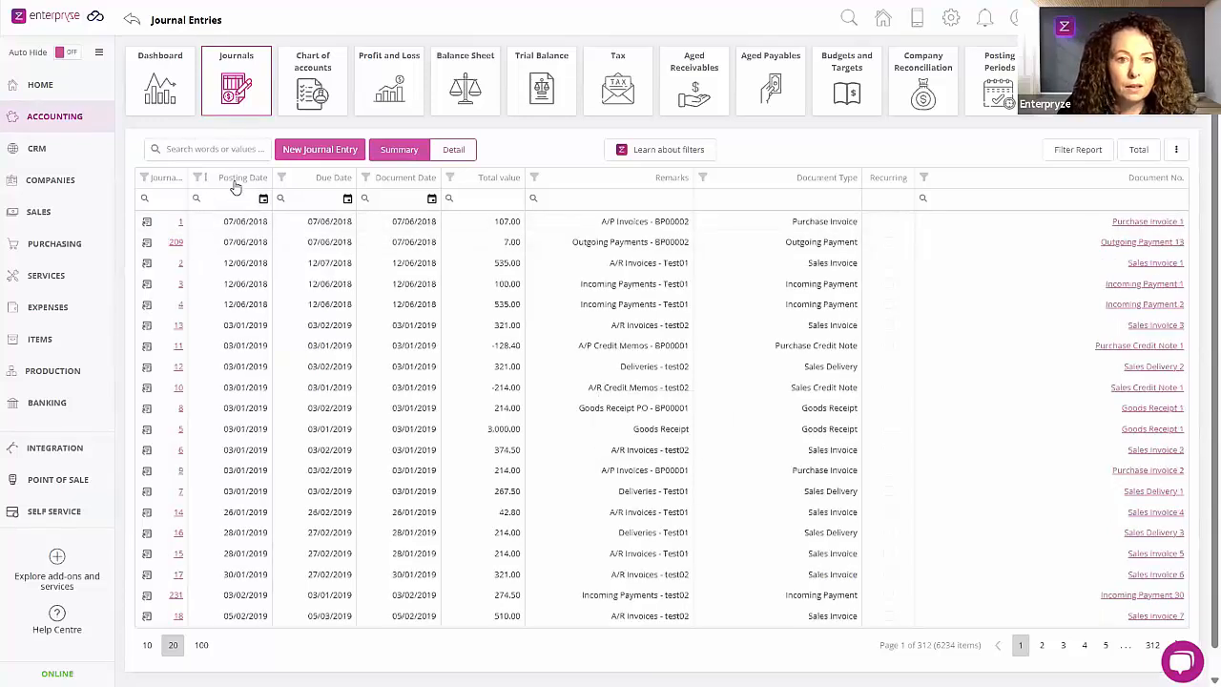
pyautogui.click(236, 187)
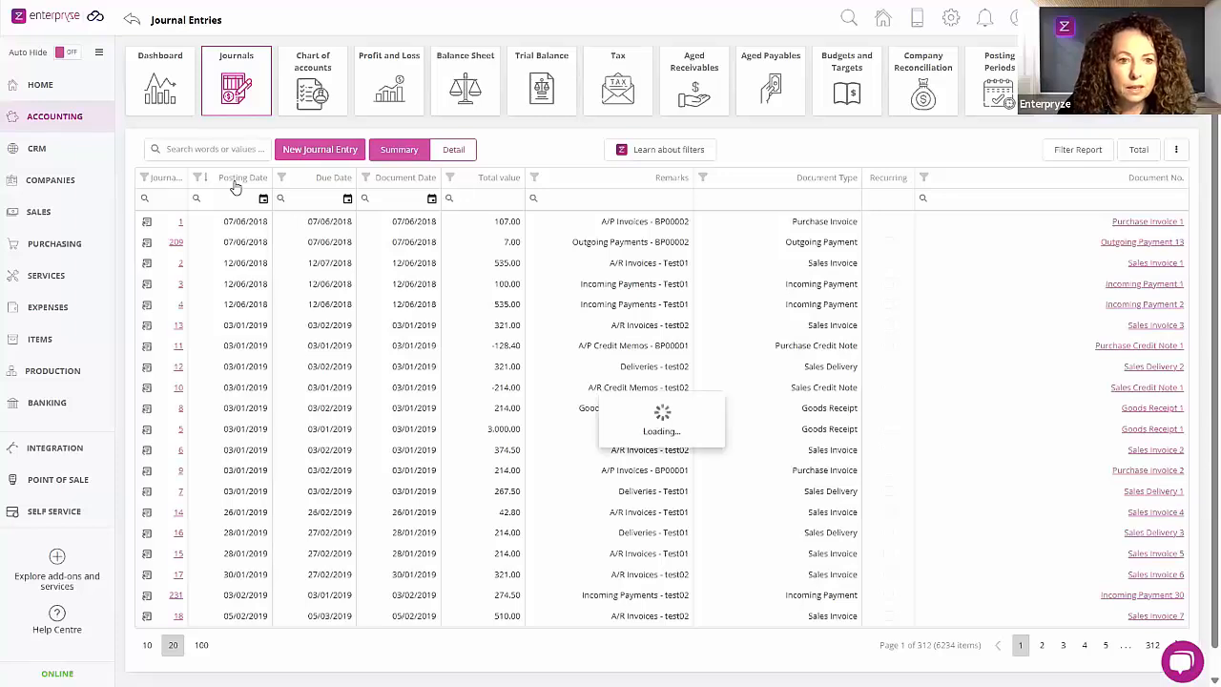
pyautogui.scroll(-1, 286, 477)
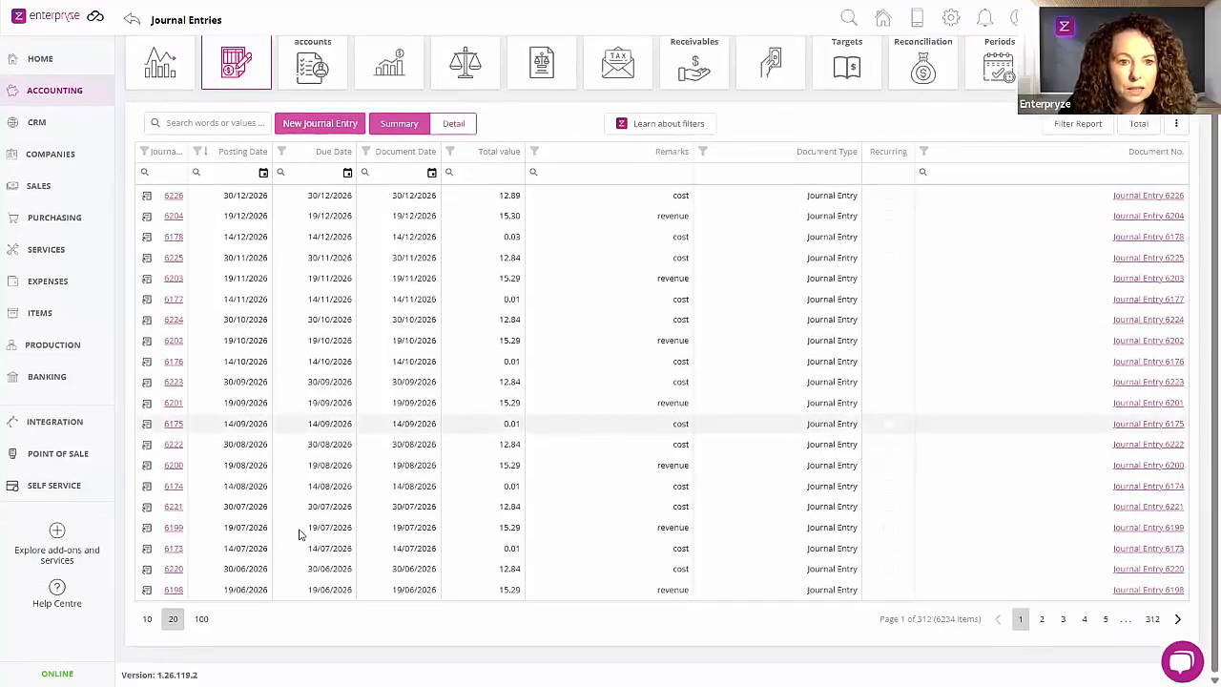
pyautogui.scroll(1, 299, 543)
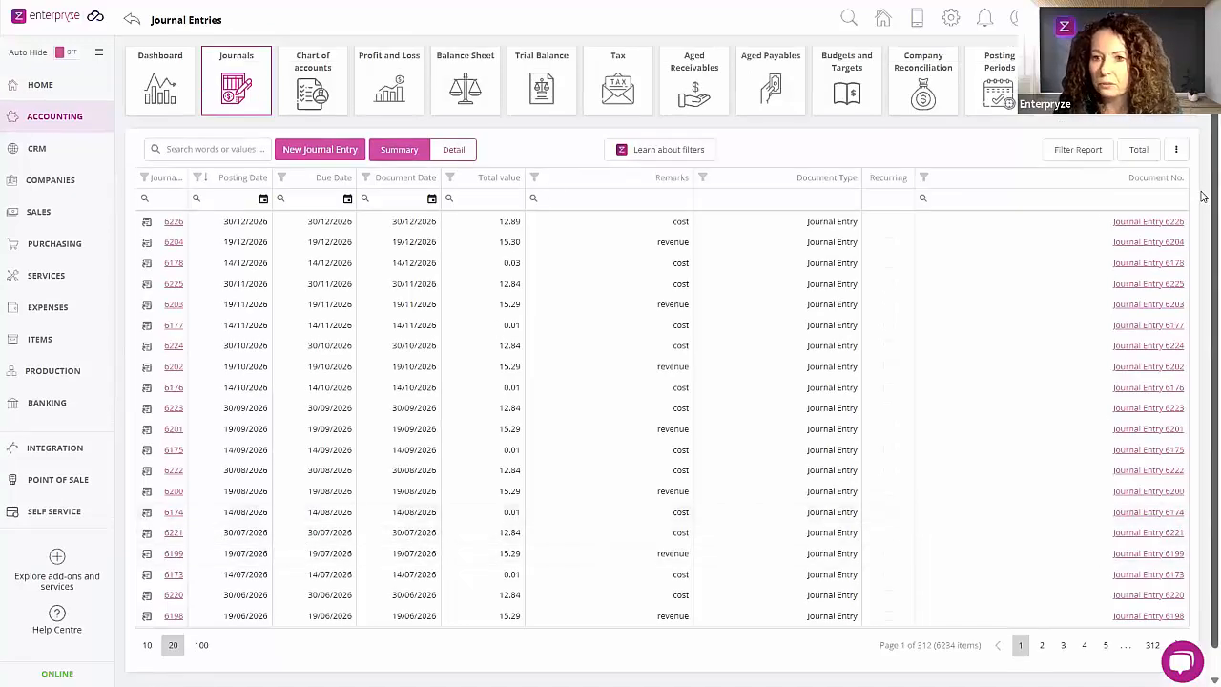
pyautogui.click(1179, 150)
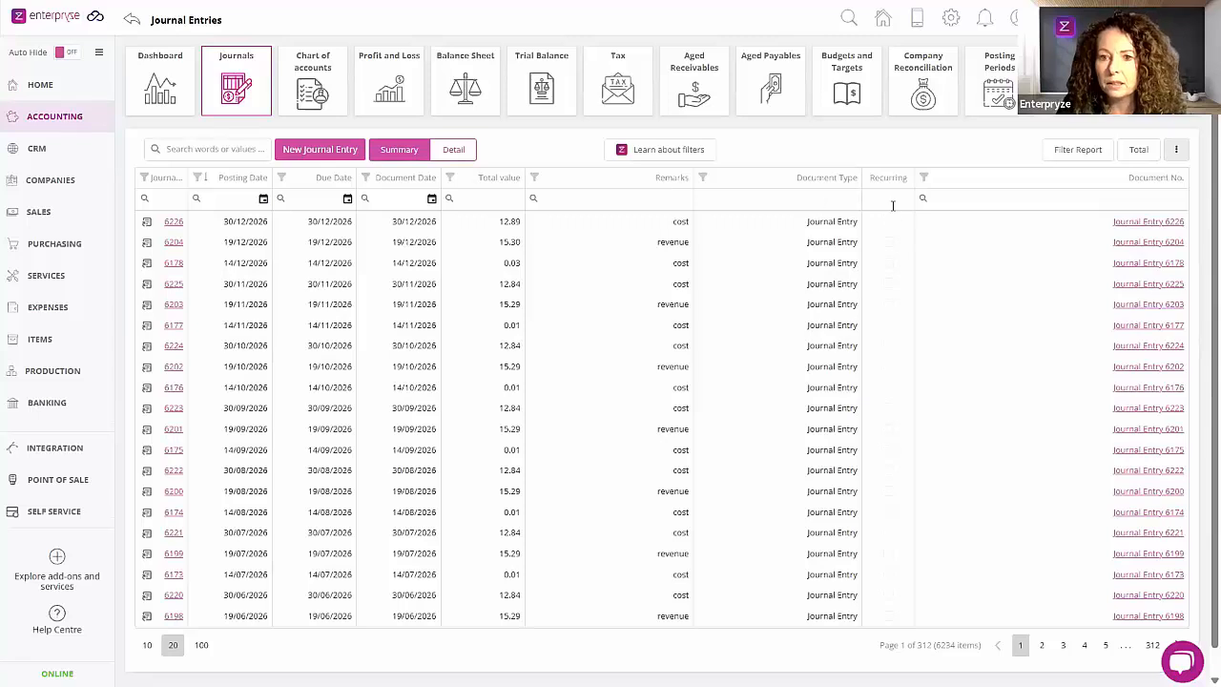
pyautogui.click(952, 198)
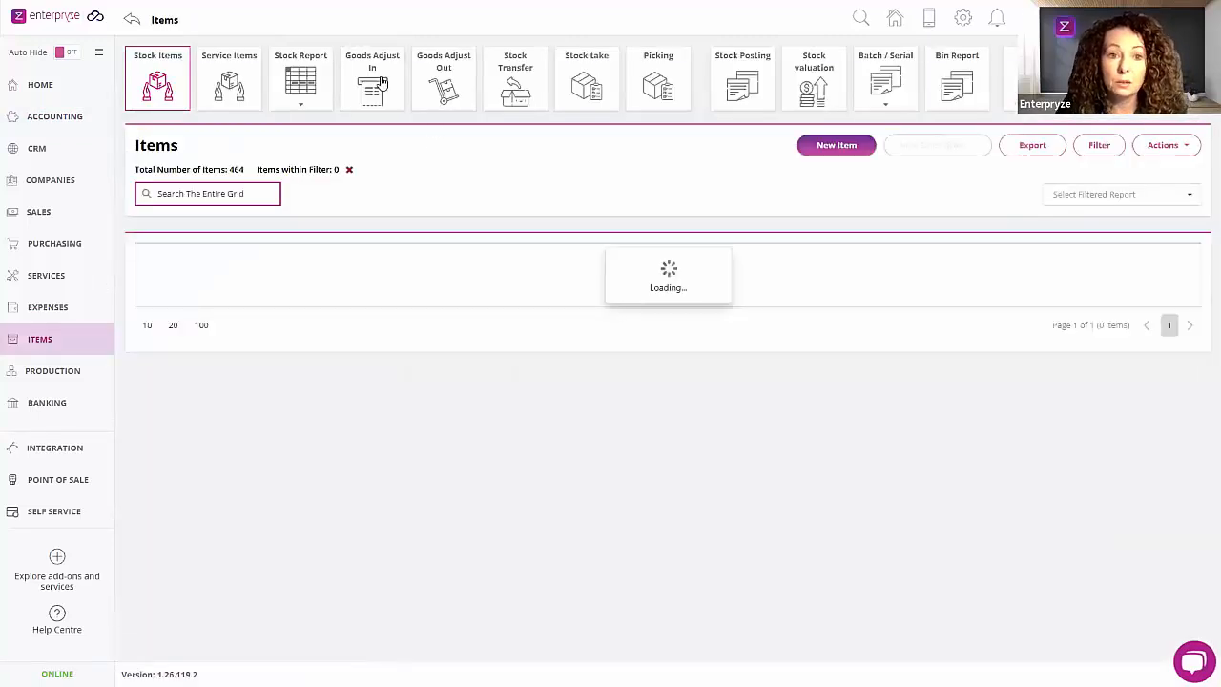
# Step: Open the Wheel goods receipt created by the stock take and examine the debit and credit lines of its linked journal
pyautogui.click(380, 84)
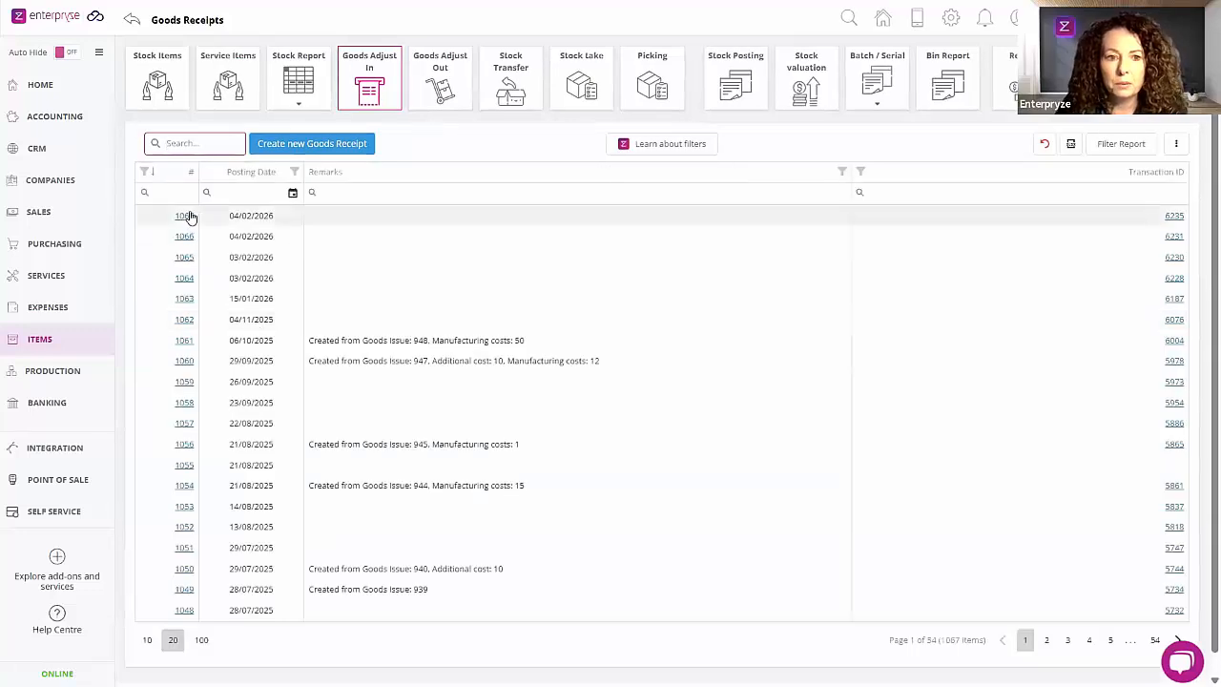
pyautogui.click(189, 216)
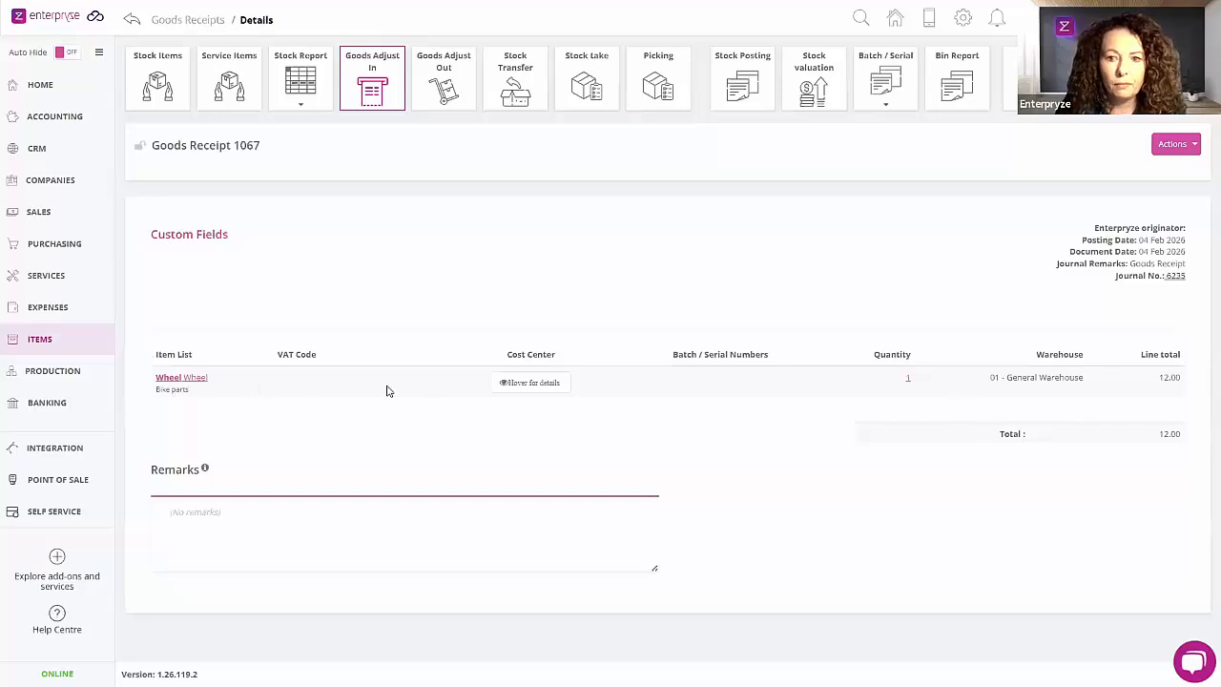
pyautogui.click(1176, 277)
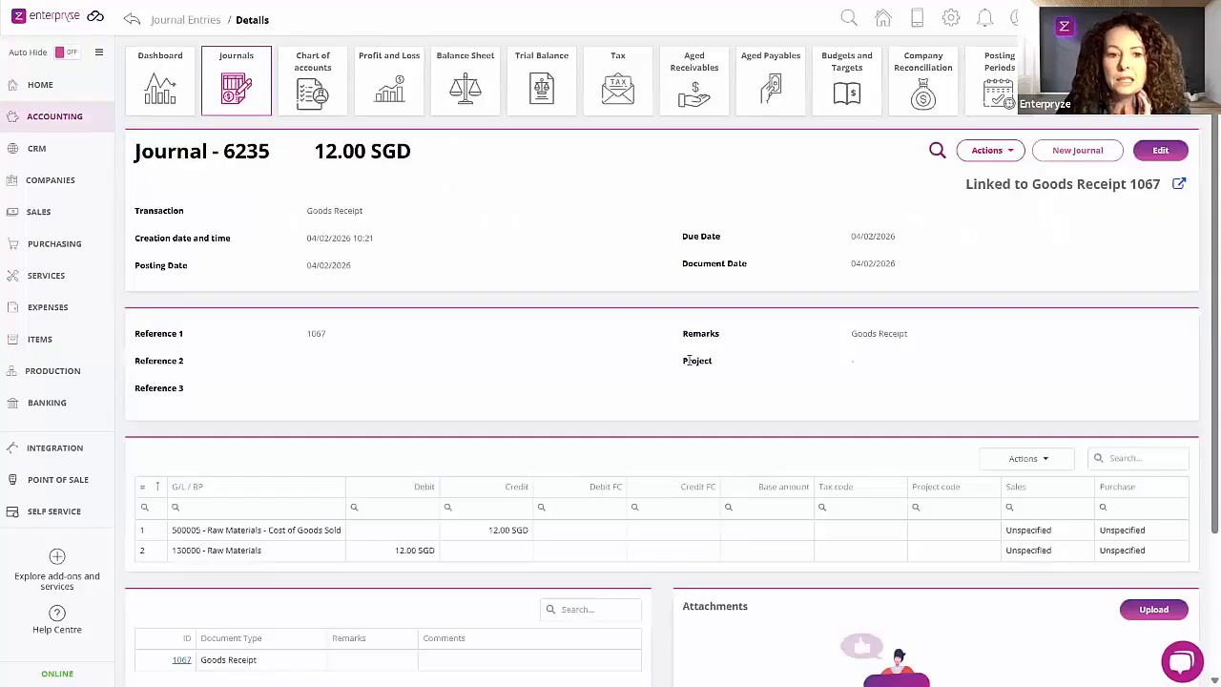
pyautogui.scroll(-2, 687, 358)
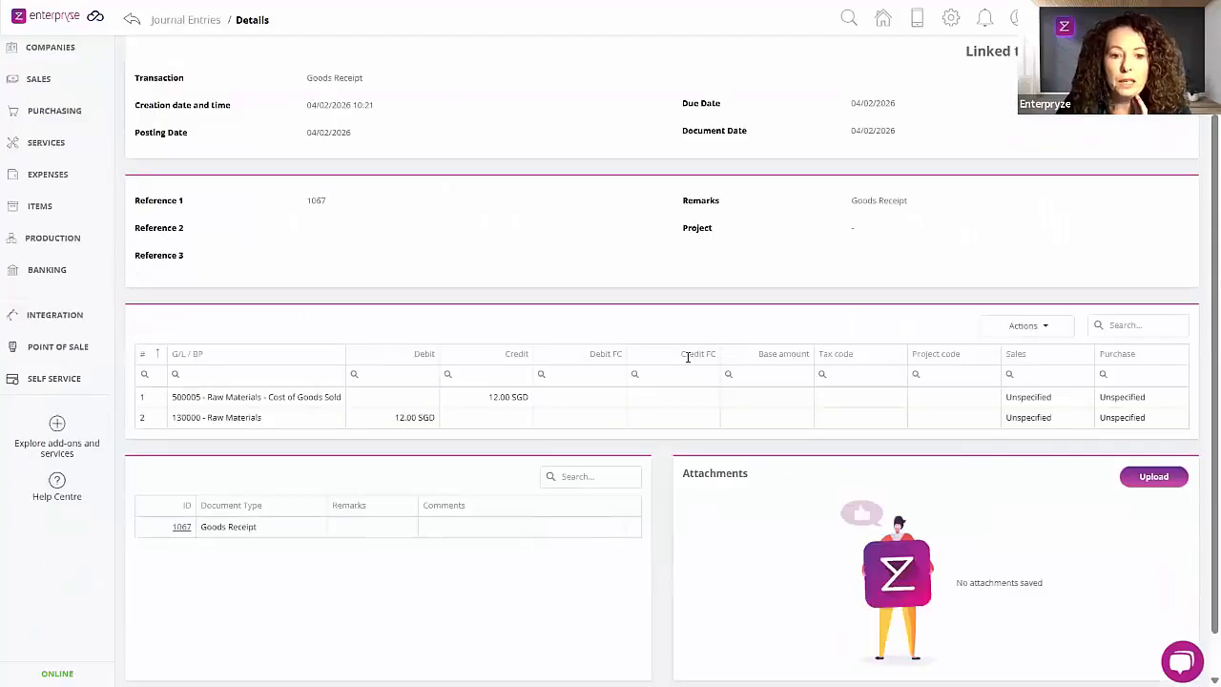
pyautogui.scroll(2, 687, 358)
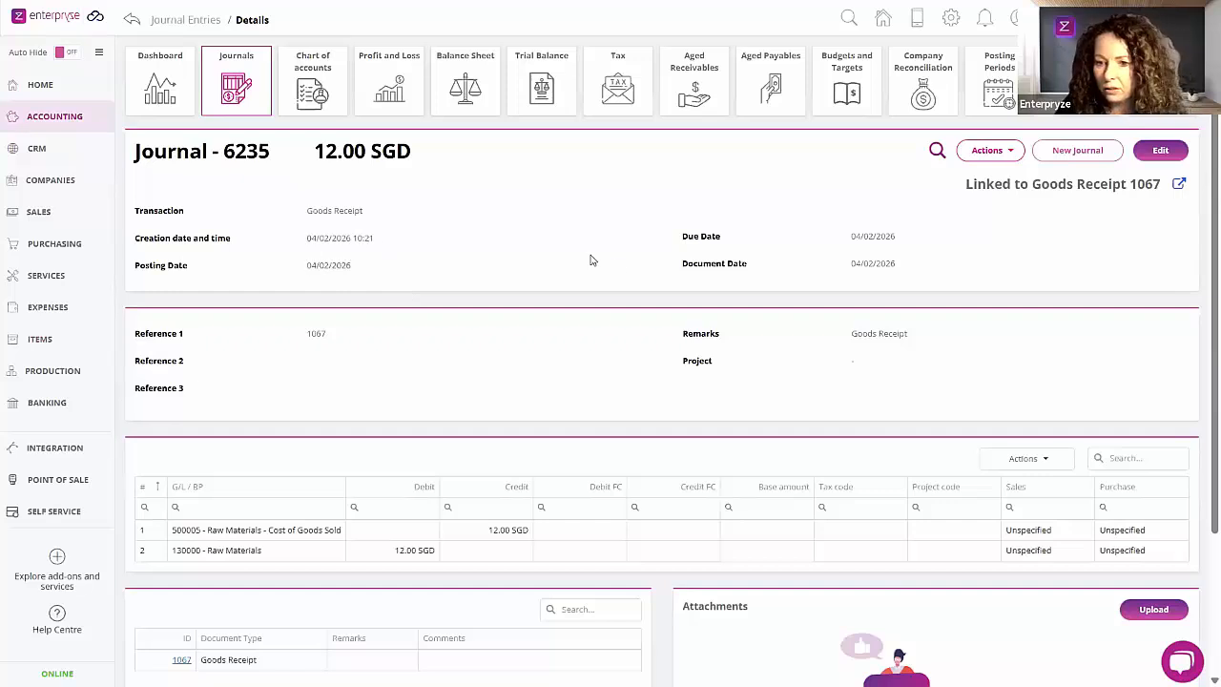
pyautogui.click(38, 355)
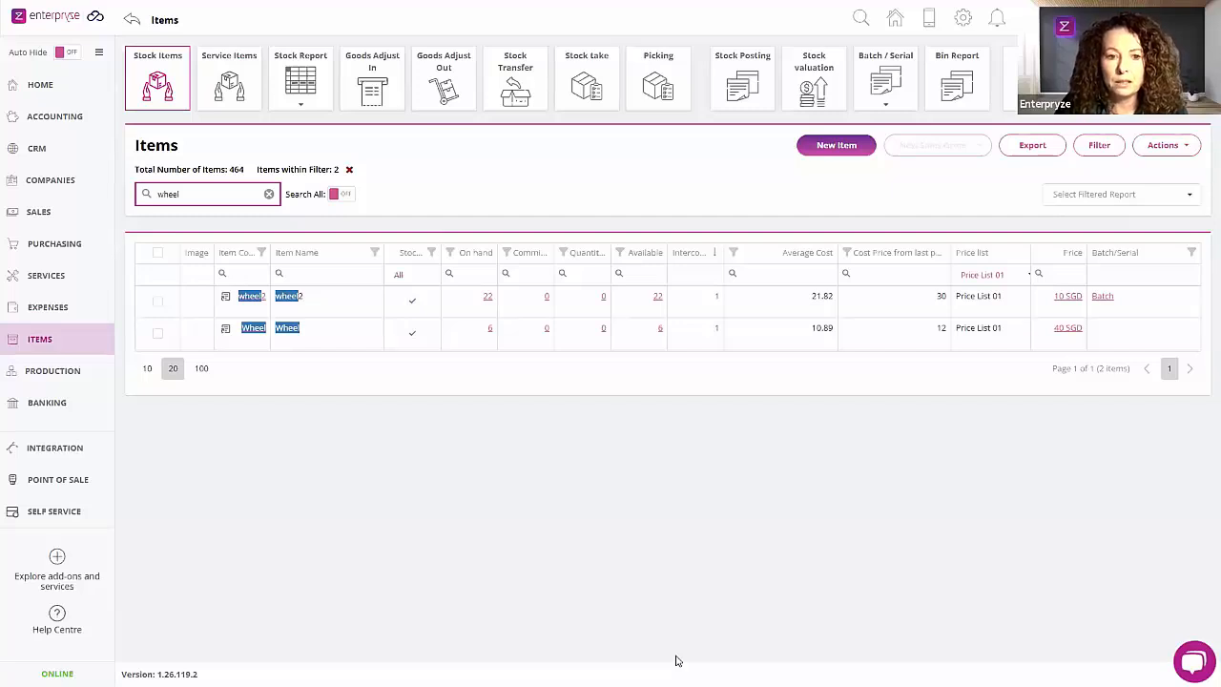
pyautogui.hotkey('alt', 'Tab')
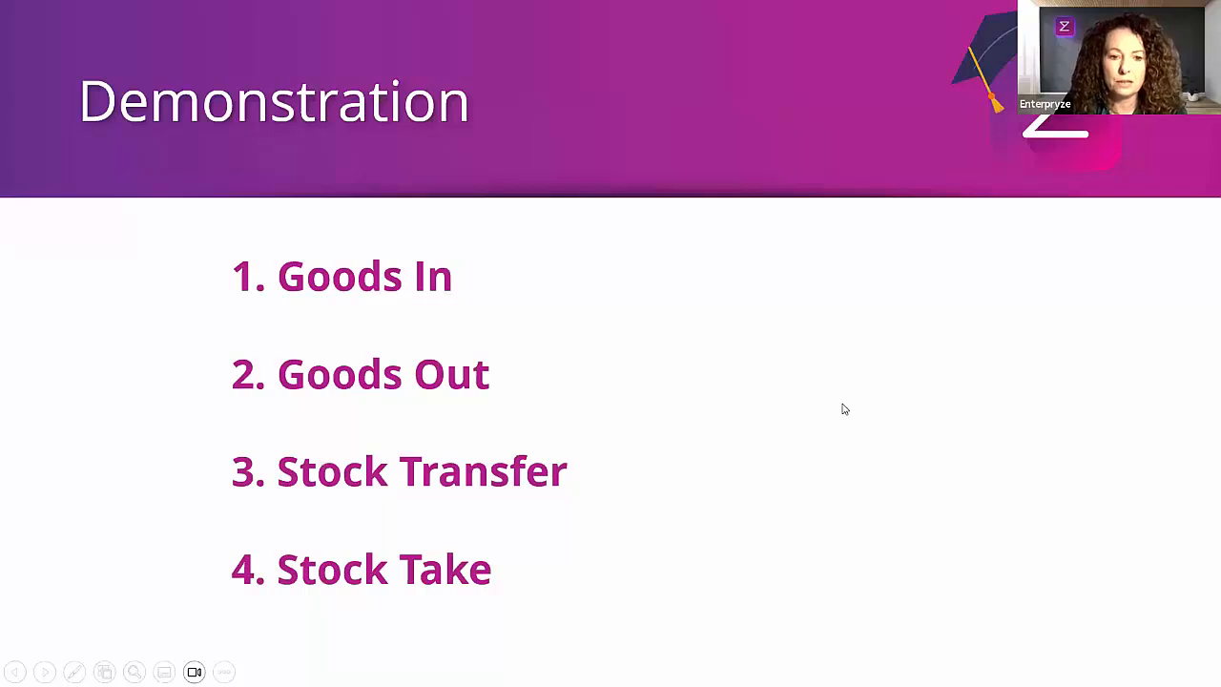
pyautogui.press('Right')
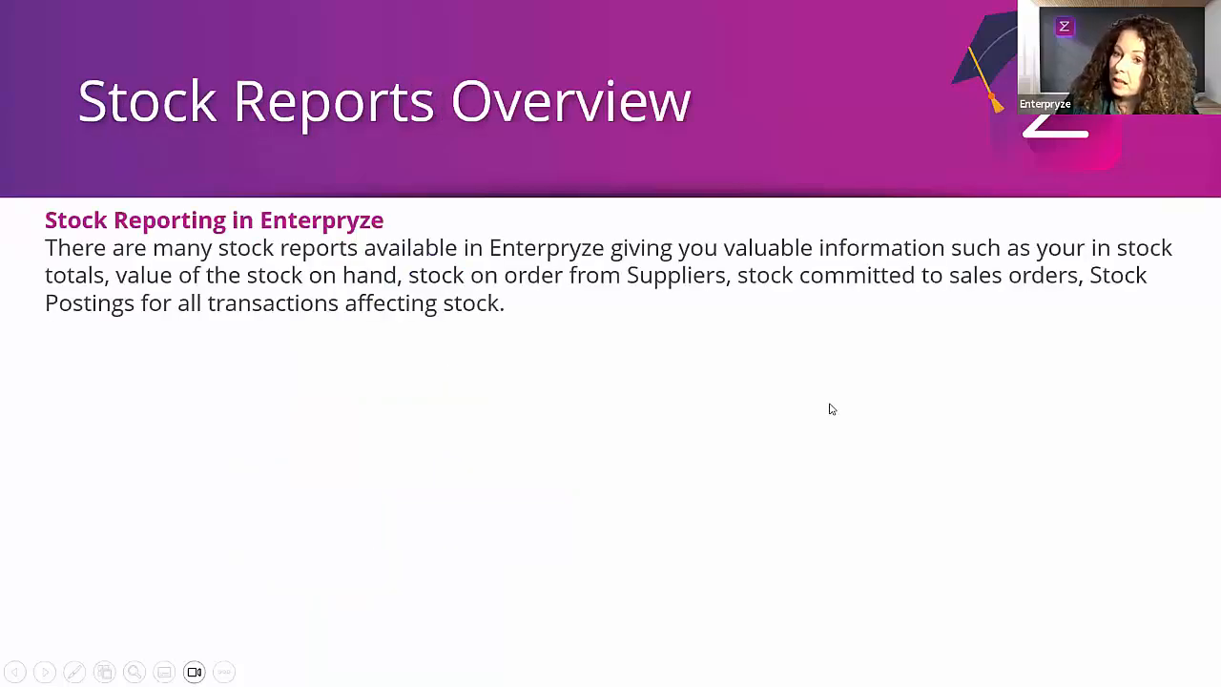
pyautogui.press('Right')
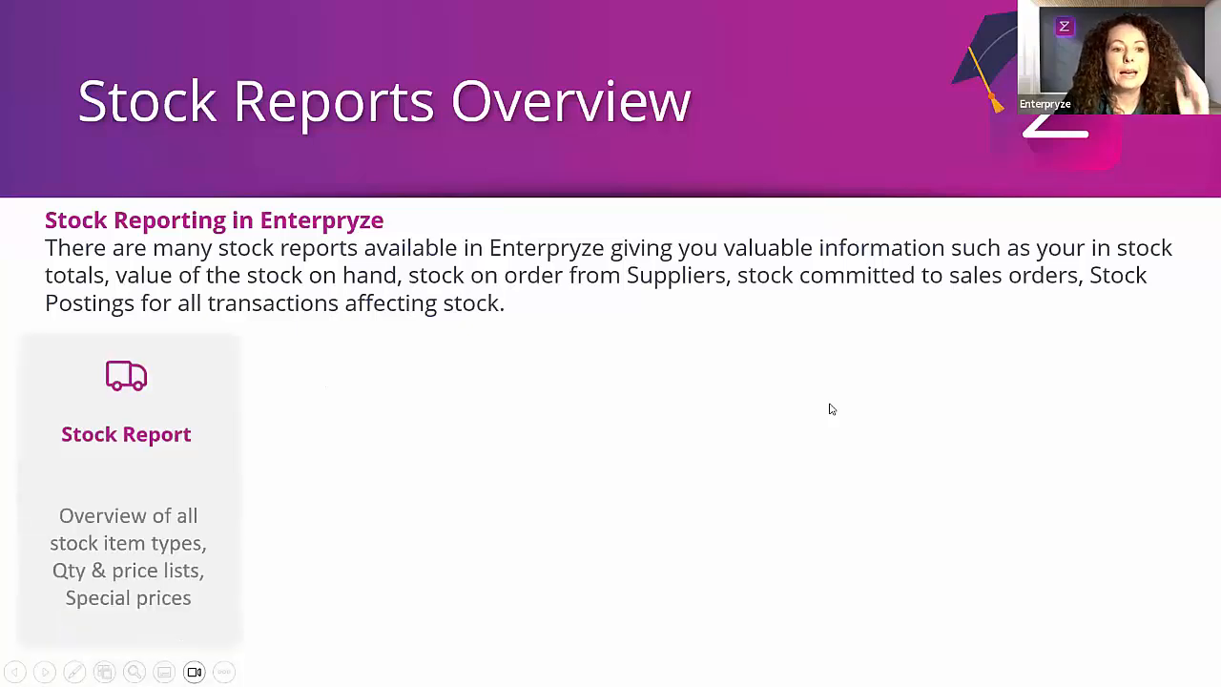